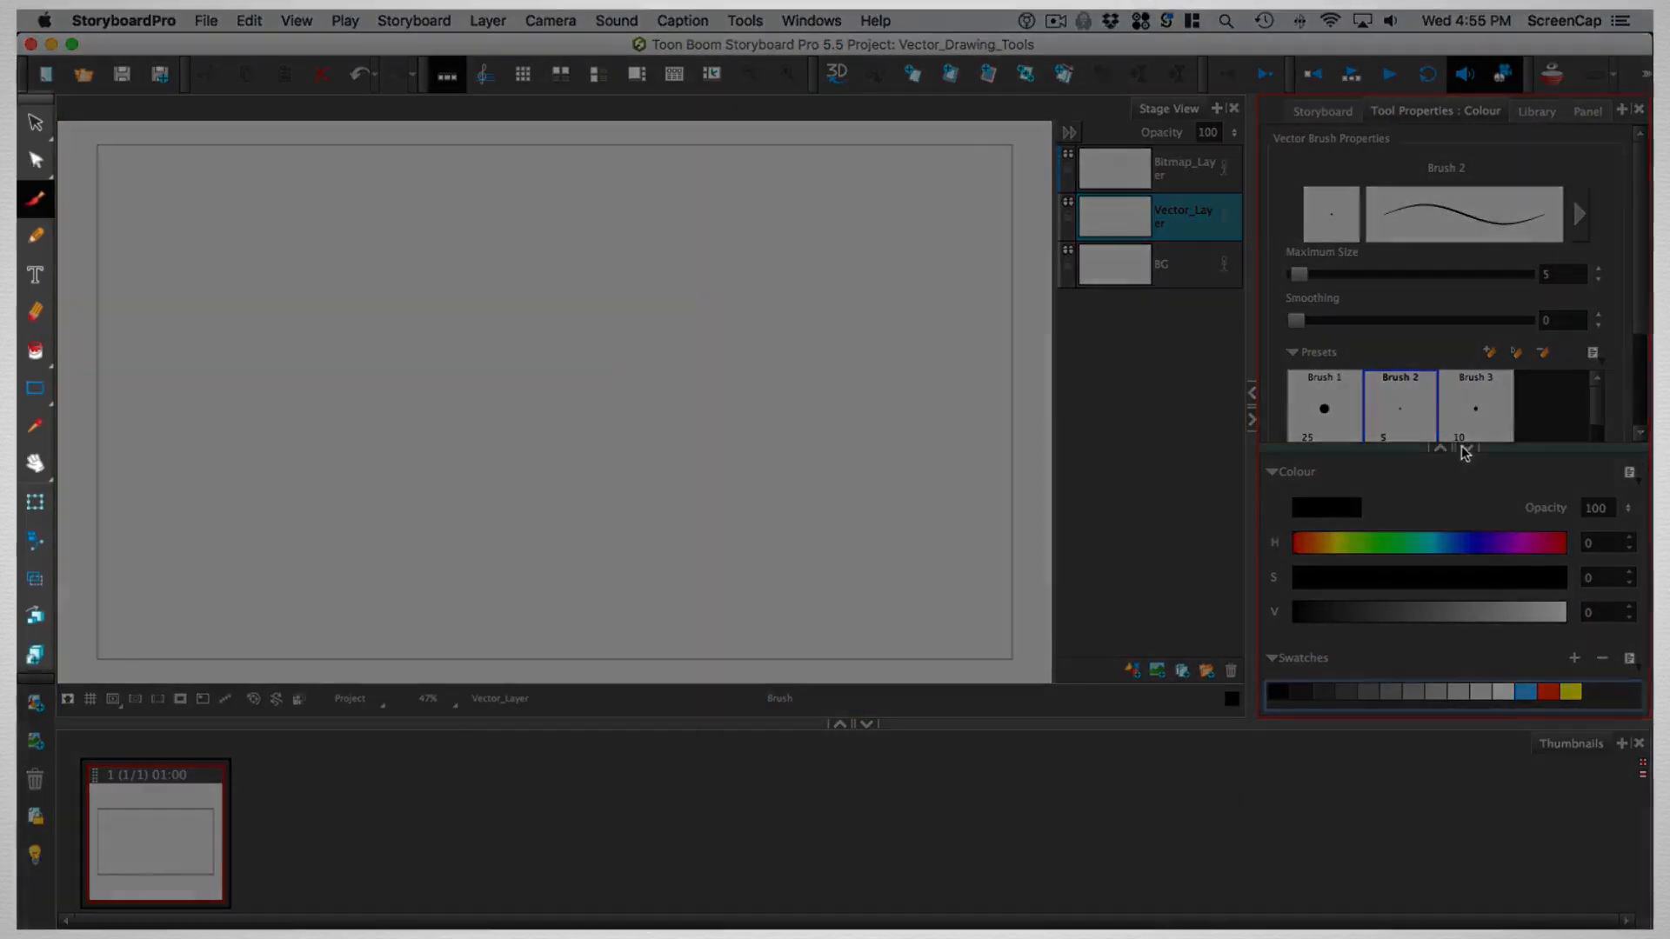
# - Draw a tall curved stroke with the Pencil at maximum size 87.6 and a similar one beside it with the Brush at 61.2
pyautogui.click(1467, 447)
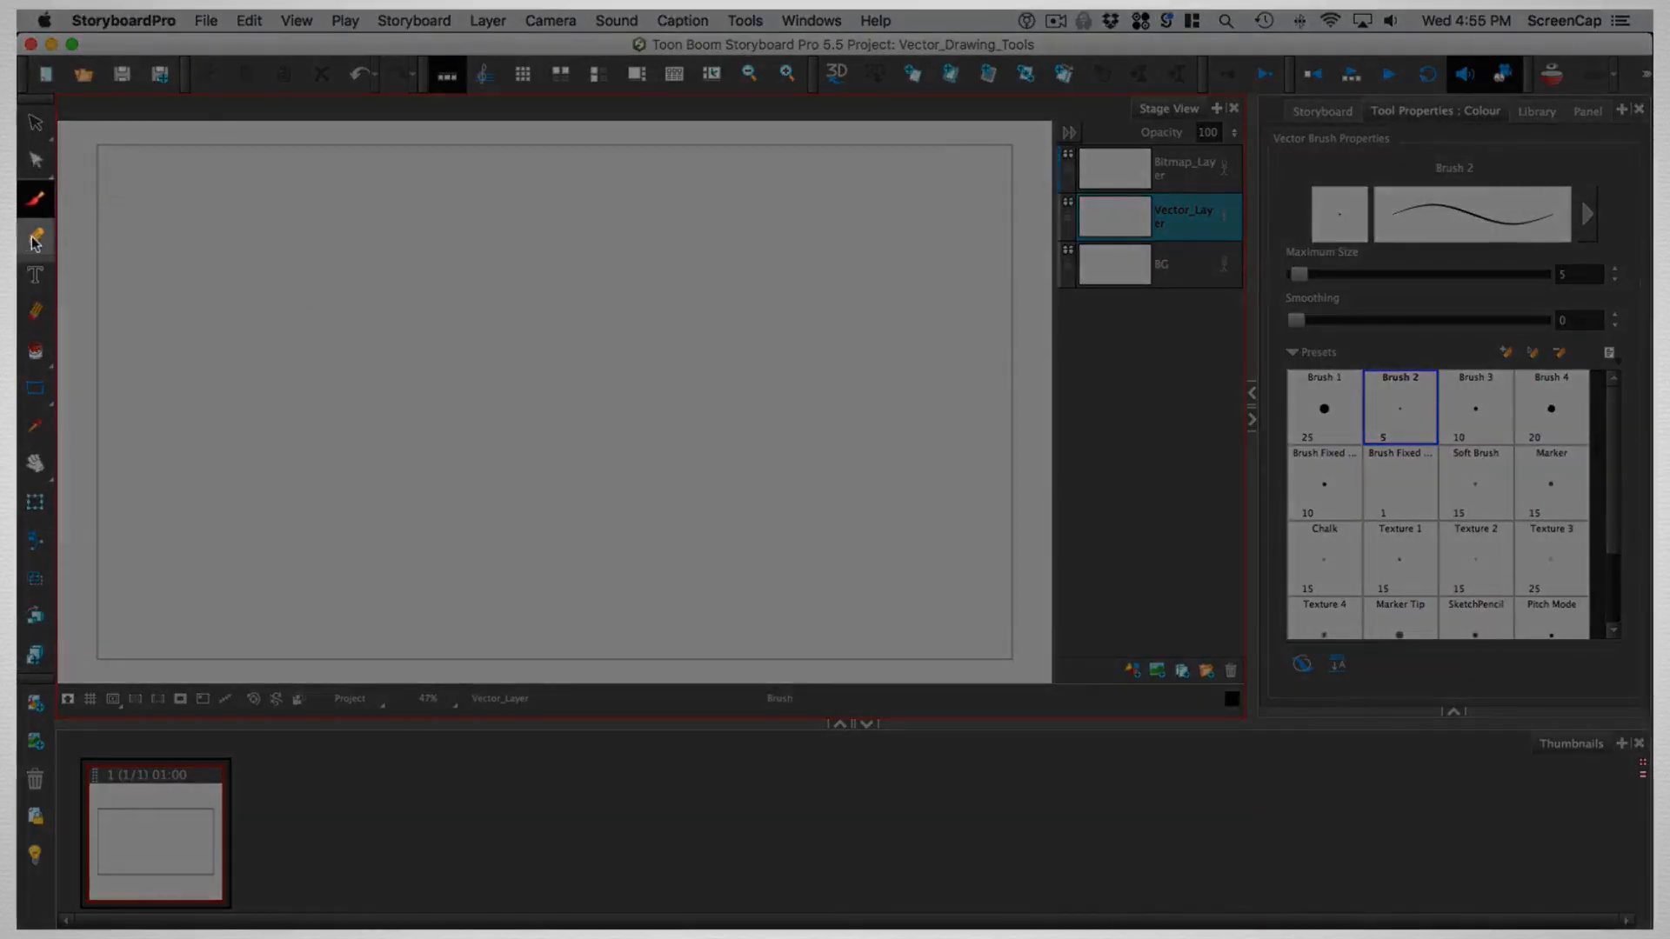
pyautogui.click(34, 238)
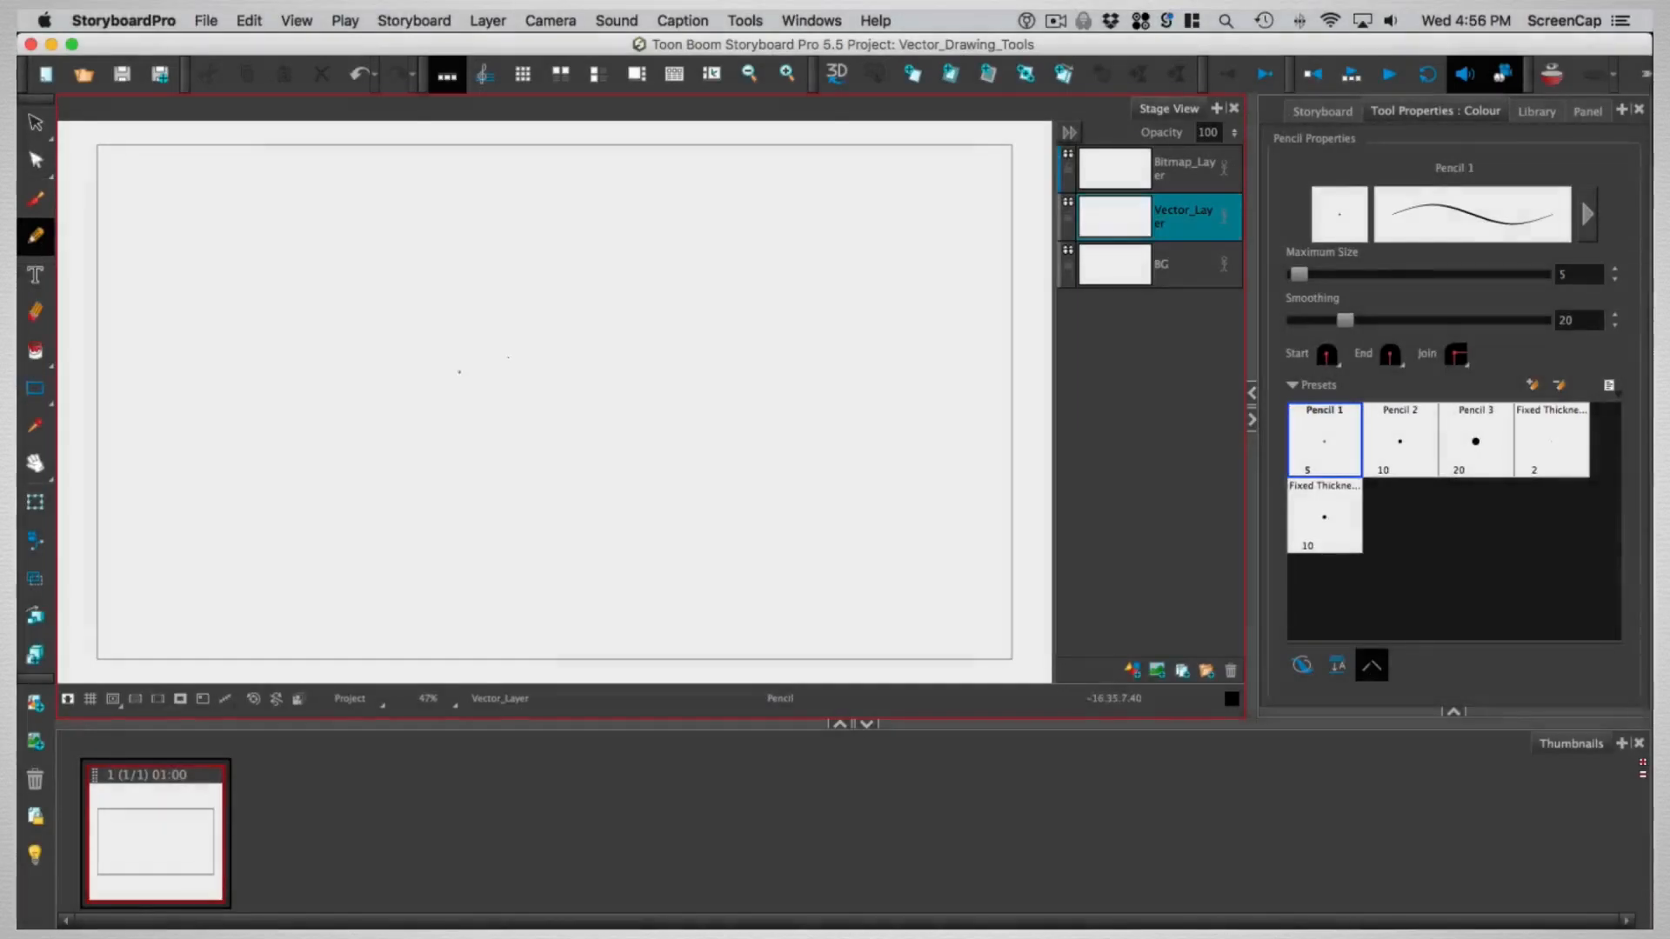
pyautogui.moveTo(1299, 274); pyautogui.dragTo(1350, 274)
pyautogui.moveTo(296, 554)
pyautogui.mouseDown()
pyautogui.moveTo(249, 428)
pyautogui.moveTo(369, 223)
pyautogui.mouseUp()
pyautogui.click(37, 200)
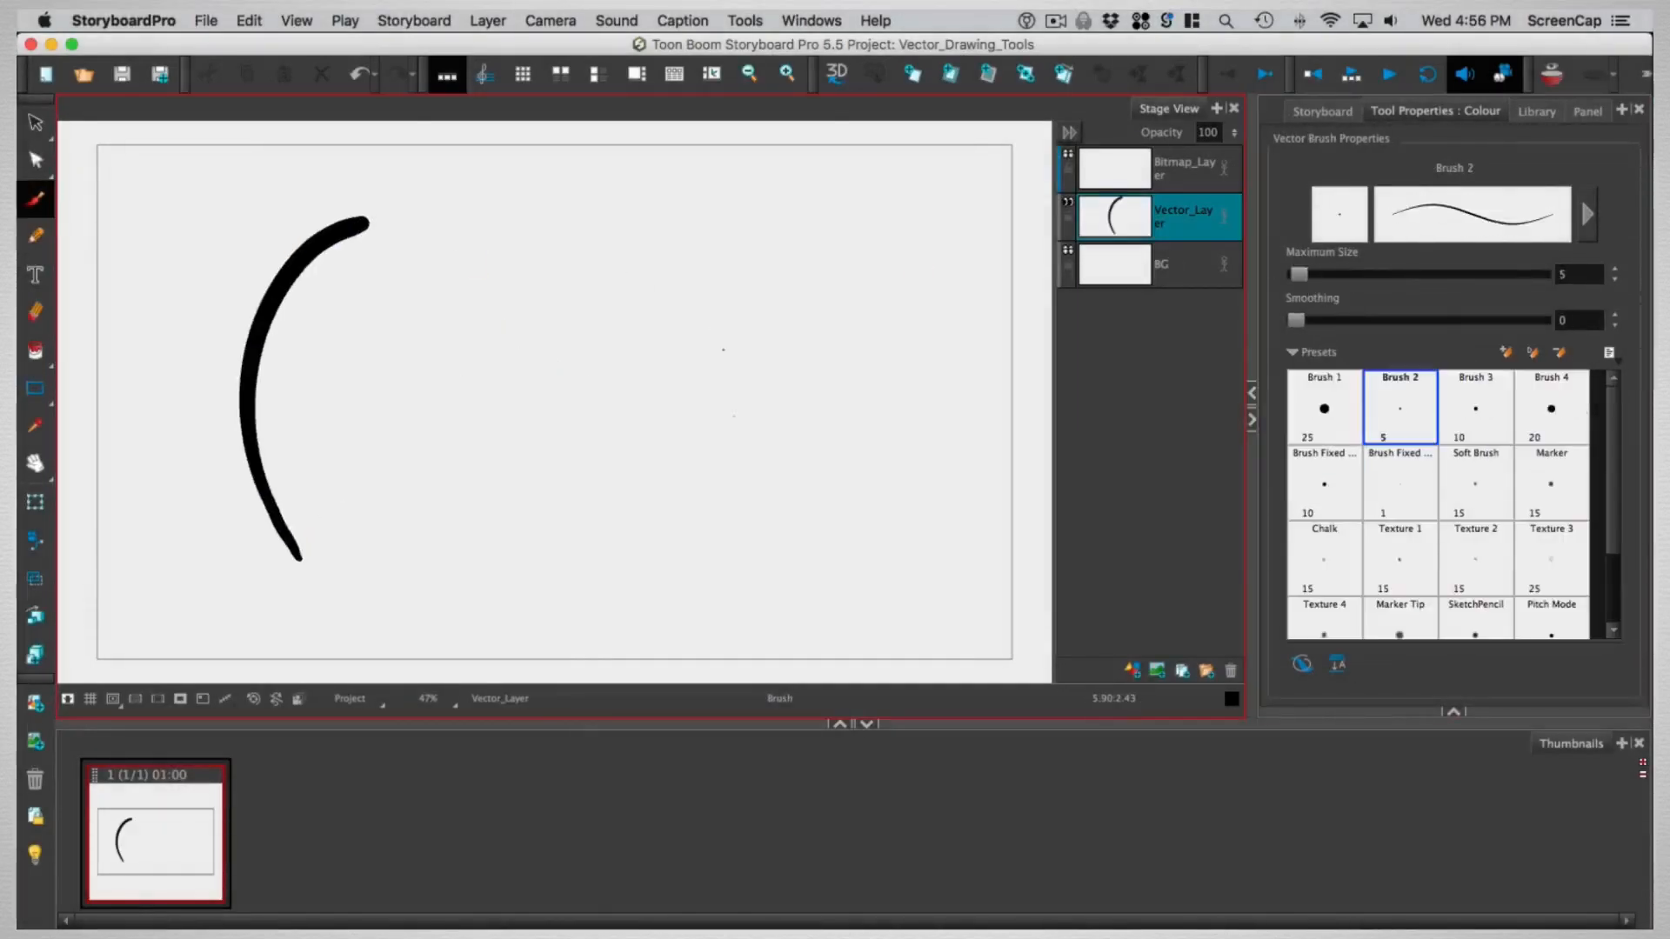
pyautogui.moveTo(486, 541)
pyautogui.mouseDown()
pyautogui.moveTo(461, 474)
pyautogui.moveTo(514, 277)
pyautogui.moveTo(572, 243)
pyautogui.mouseUp()
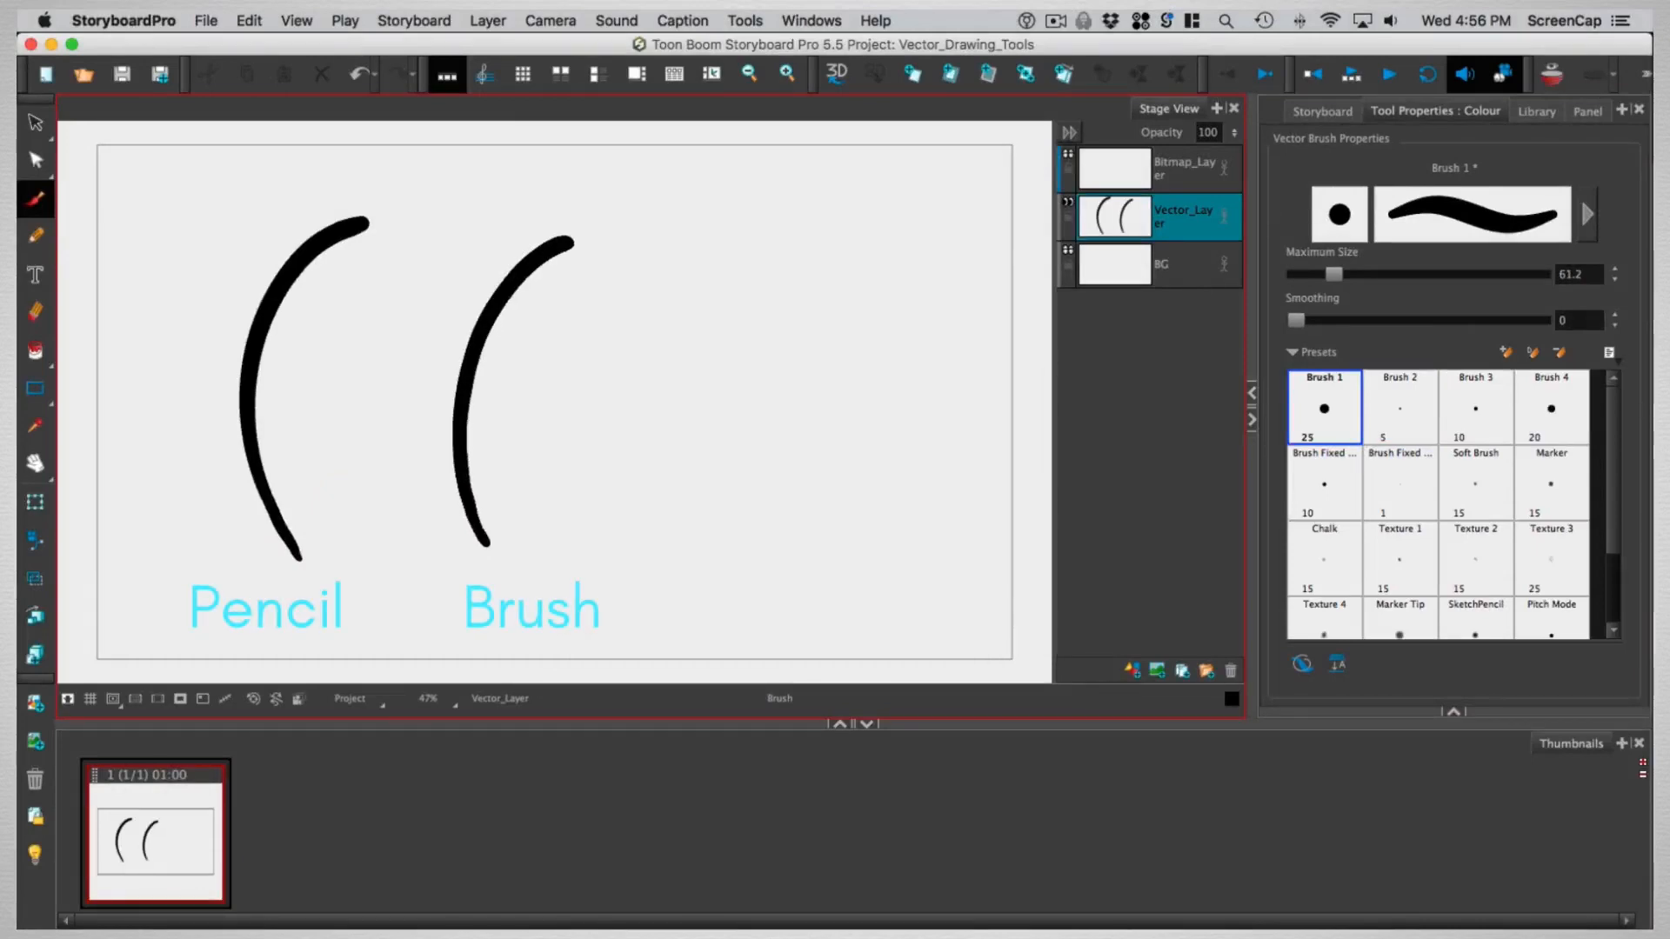
# - Examine the contour points of the pencil curve and the brush curve with the Contour Editor
pyautogui.moveTo(37, 163); pyautogui.dragTo(98, 157)
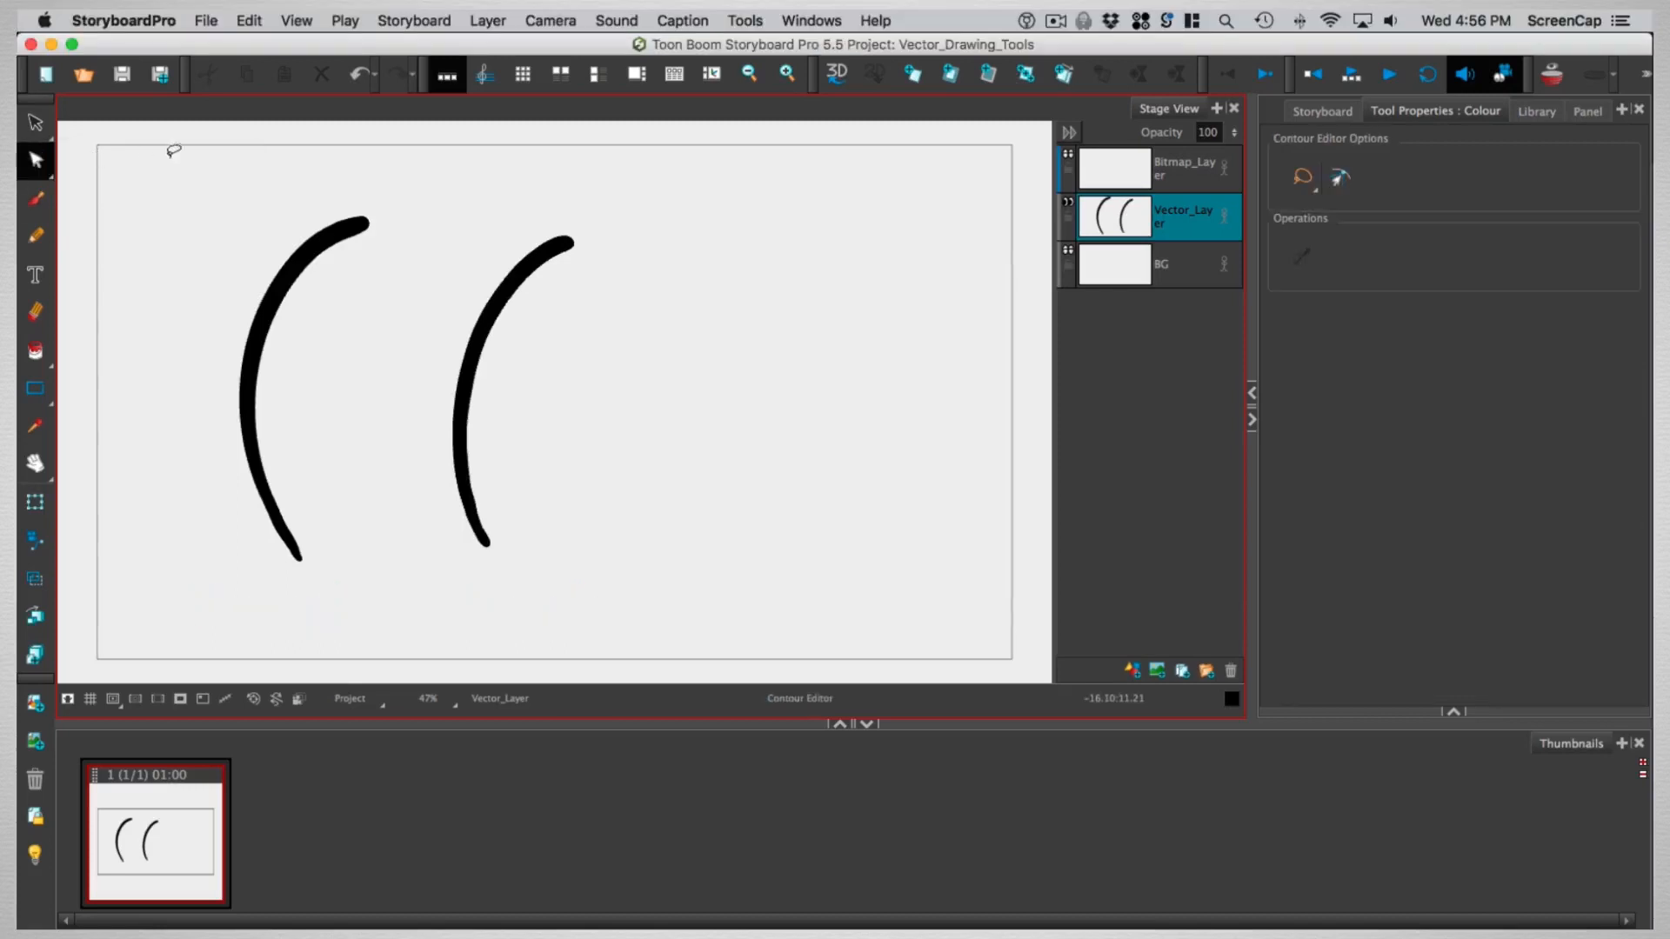
pyautogui.click(300, 275)
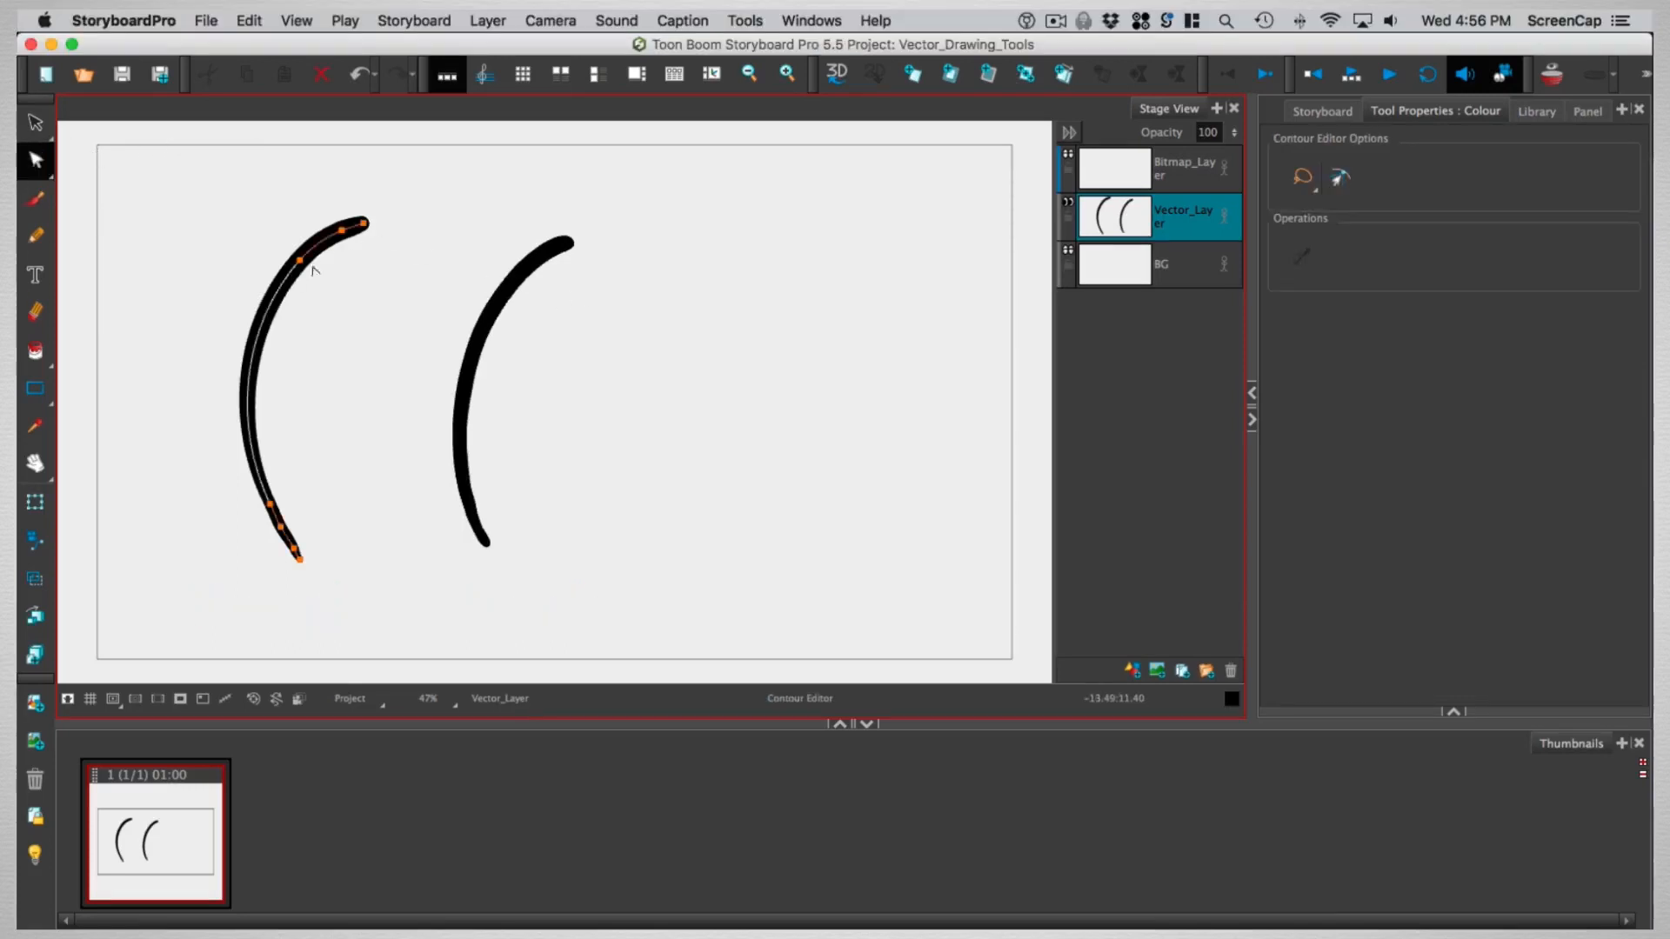
pyautogui.click(487, 329)
pyautogui.moveTo(650, 203)
pyautogui.mouseDown()
pyautogui.moveTo(362, 626)
pyautogui.moveTo(561, 372)
pyautogui.mouseUp()
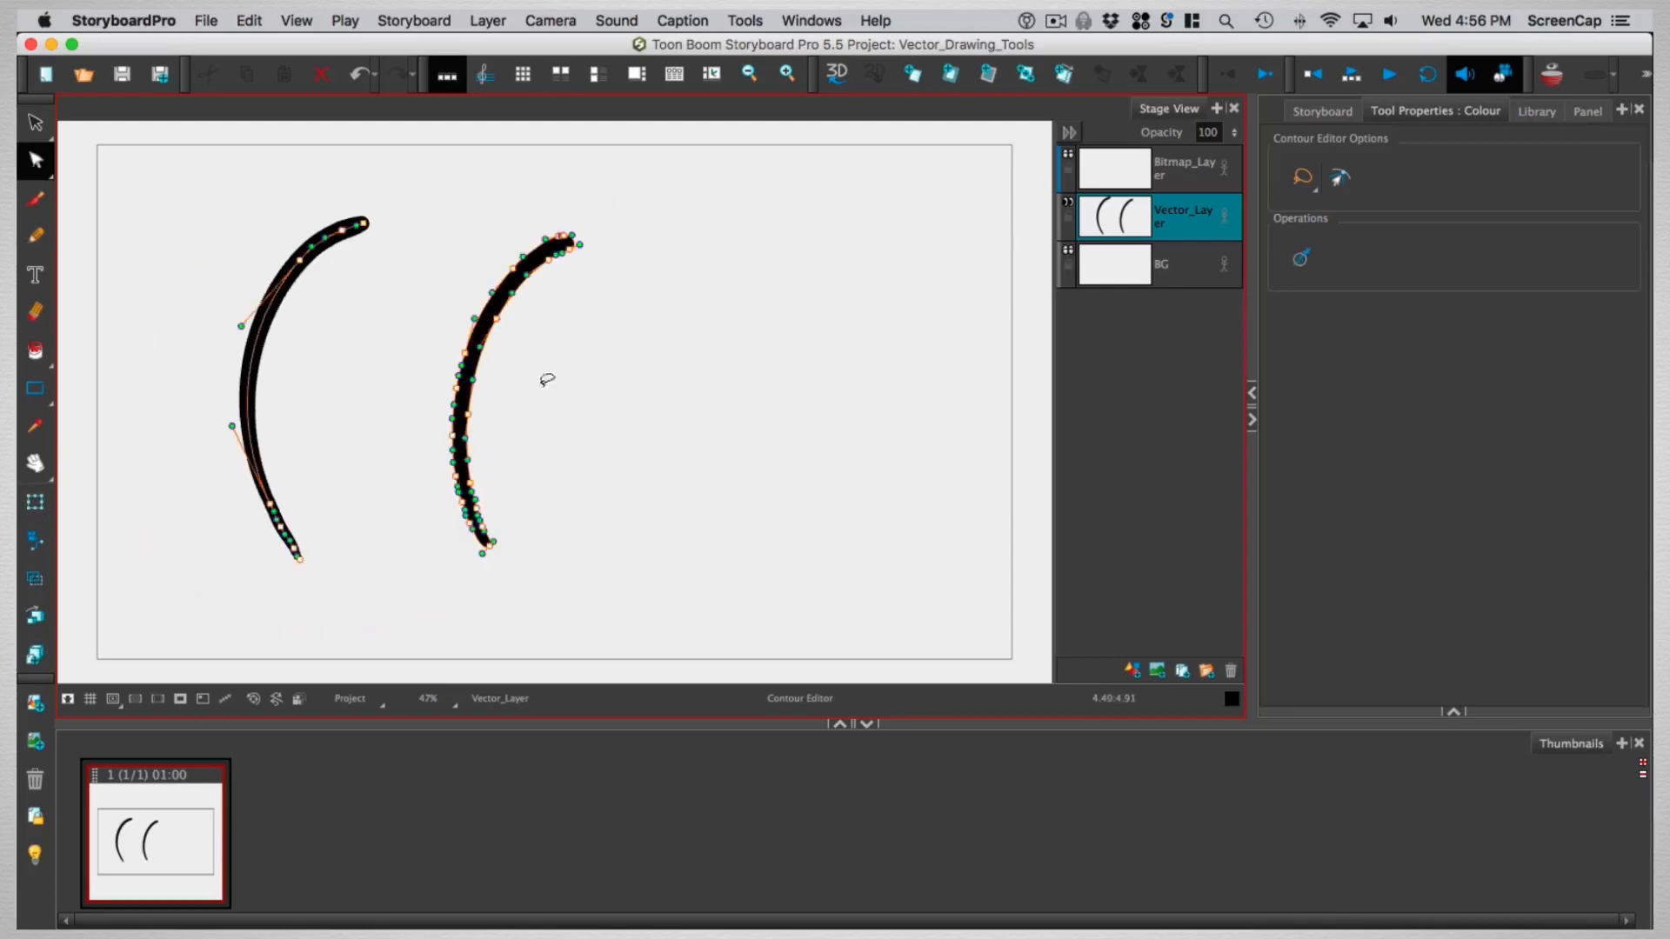
pyautogui.click(582, 354)
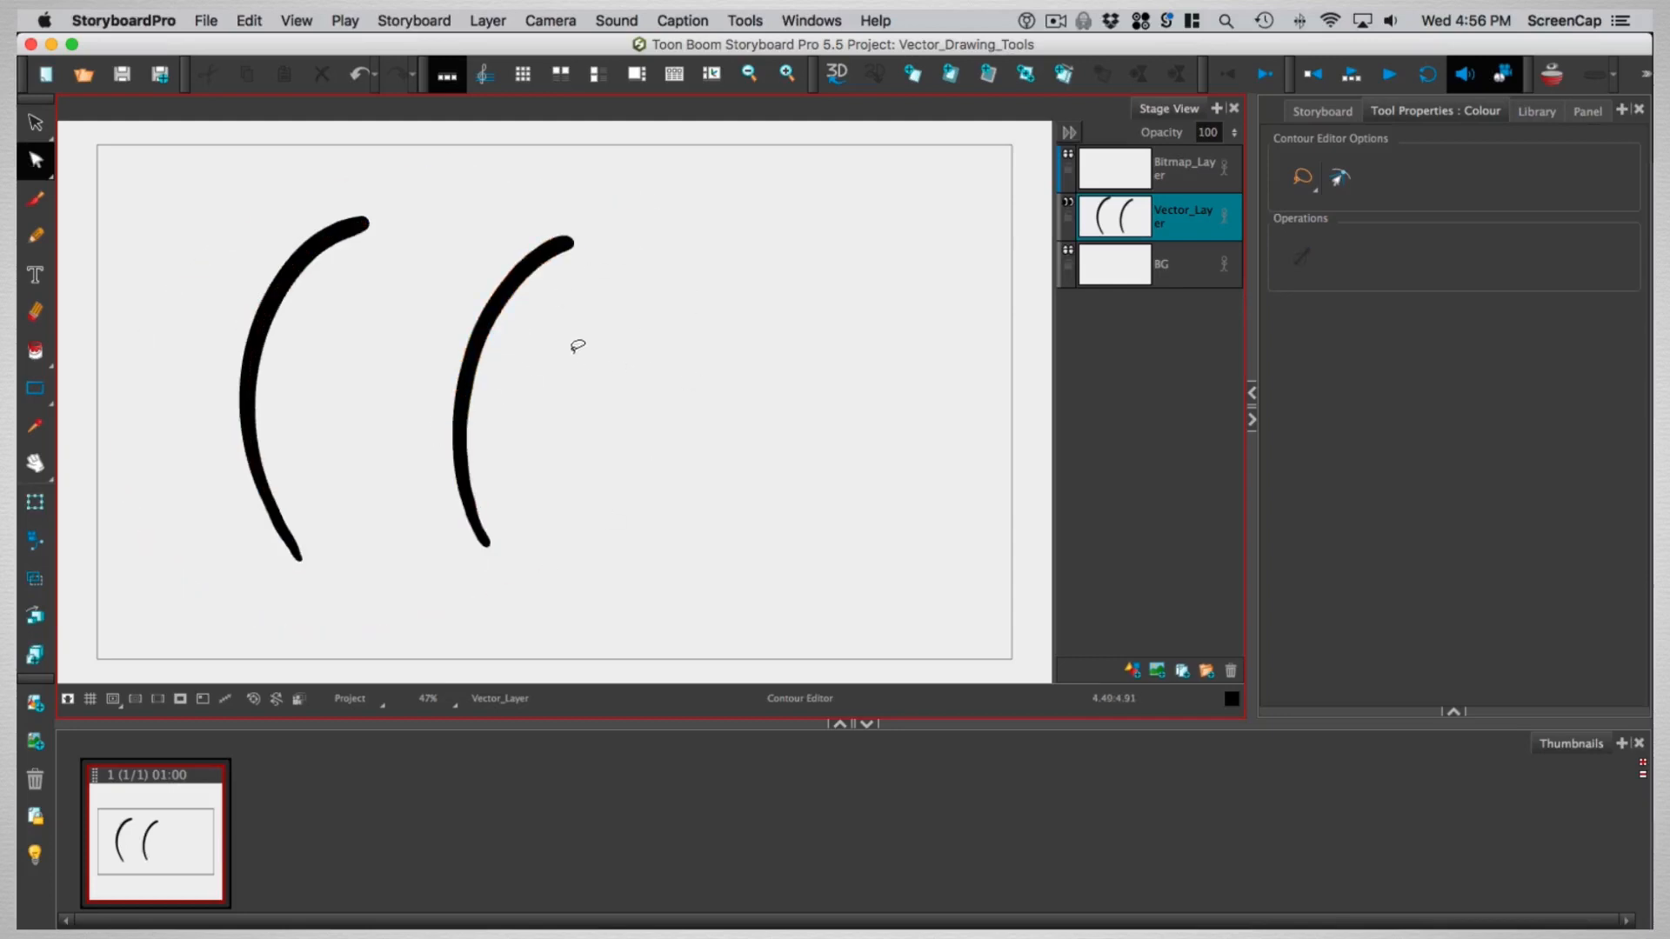
# - Reshape the pencil curve by pulling its lower end downward and moving its upper control point and curve handles
pyautogui.click(304, 268)
pyautogui.click(301, 263)
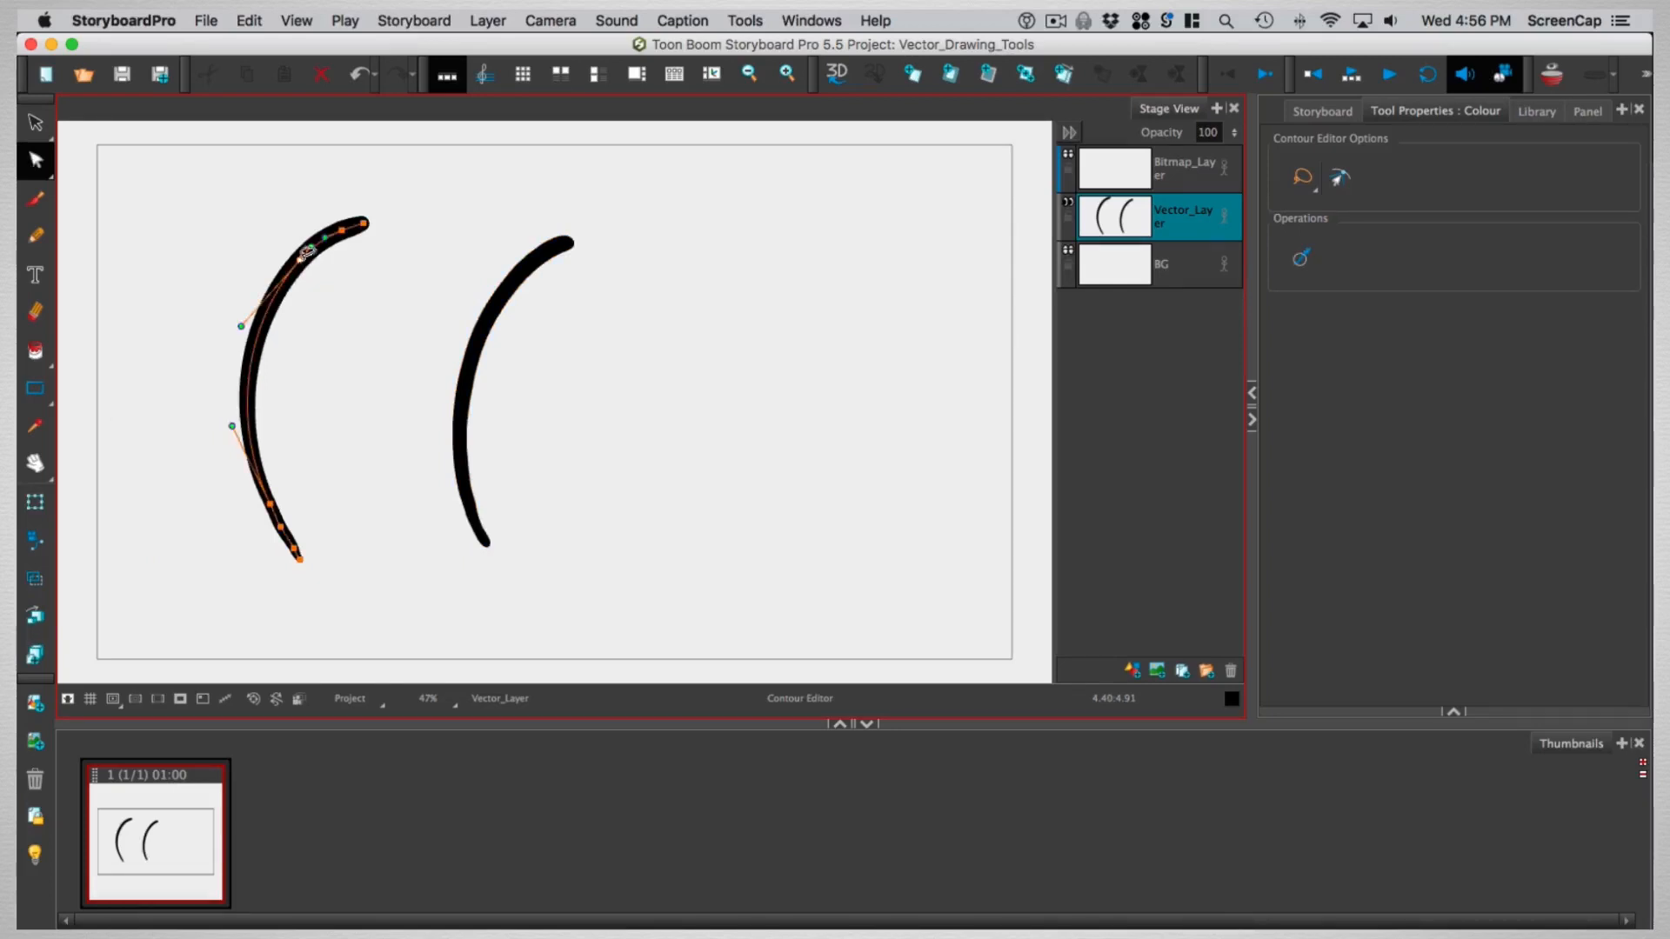
pyautogui.moveTo(296, 268); pyautogui.dragTo(291, 270)
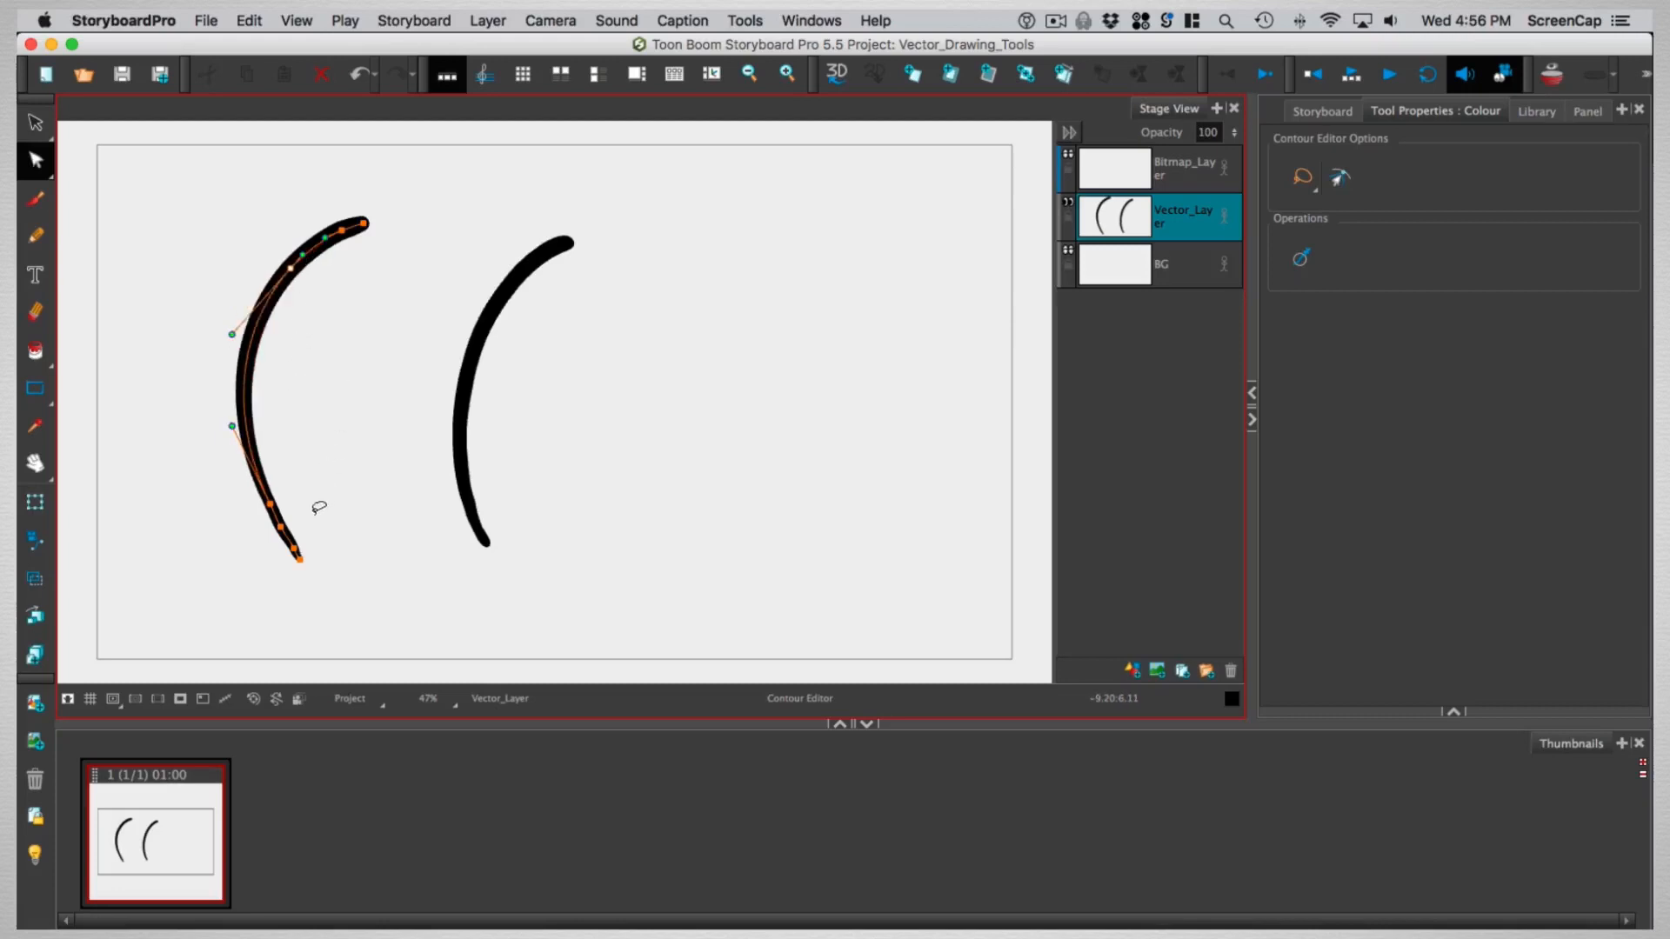
pyautogui.moveTo(321, 469)
pyautogui.mouseDown()
pyautogui.moveTo(313, 582)
pyautogui.moveTo(329, 603)
pyautogui.mouseUp()
pyautogui.moveTo(288, 272)
pyautogui.mouseDown()
pyautogui.moveTo(242, 403)
pyautogui.moveTo(246, 448)
pyautogui.moveTo(268, 444)
pyautogui.mouseUp()
pyautogui.moveTo(271, 371)
pyautogui.mouseDown()
pyautogui.moveTo(236, 350)
pyautogui.moveTo(245, 275)
pyautogui.mouseUp()
pyautogui.moveTo(236, 349); pyautogui.dragTo(245, 354)
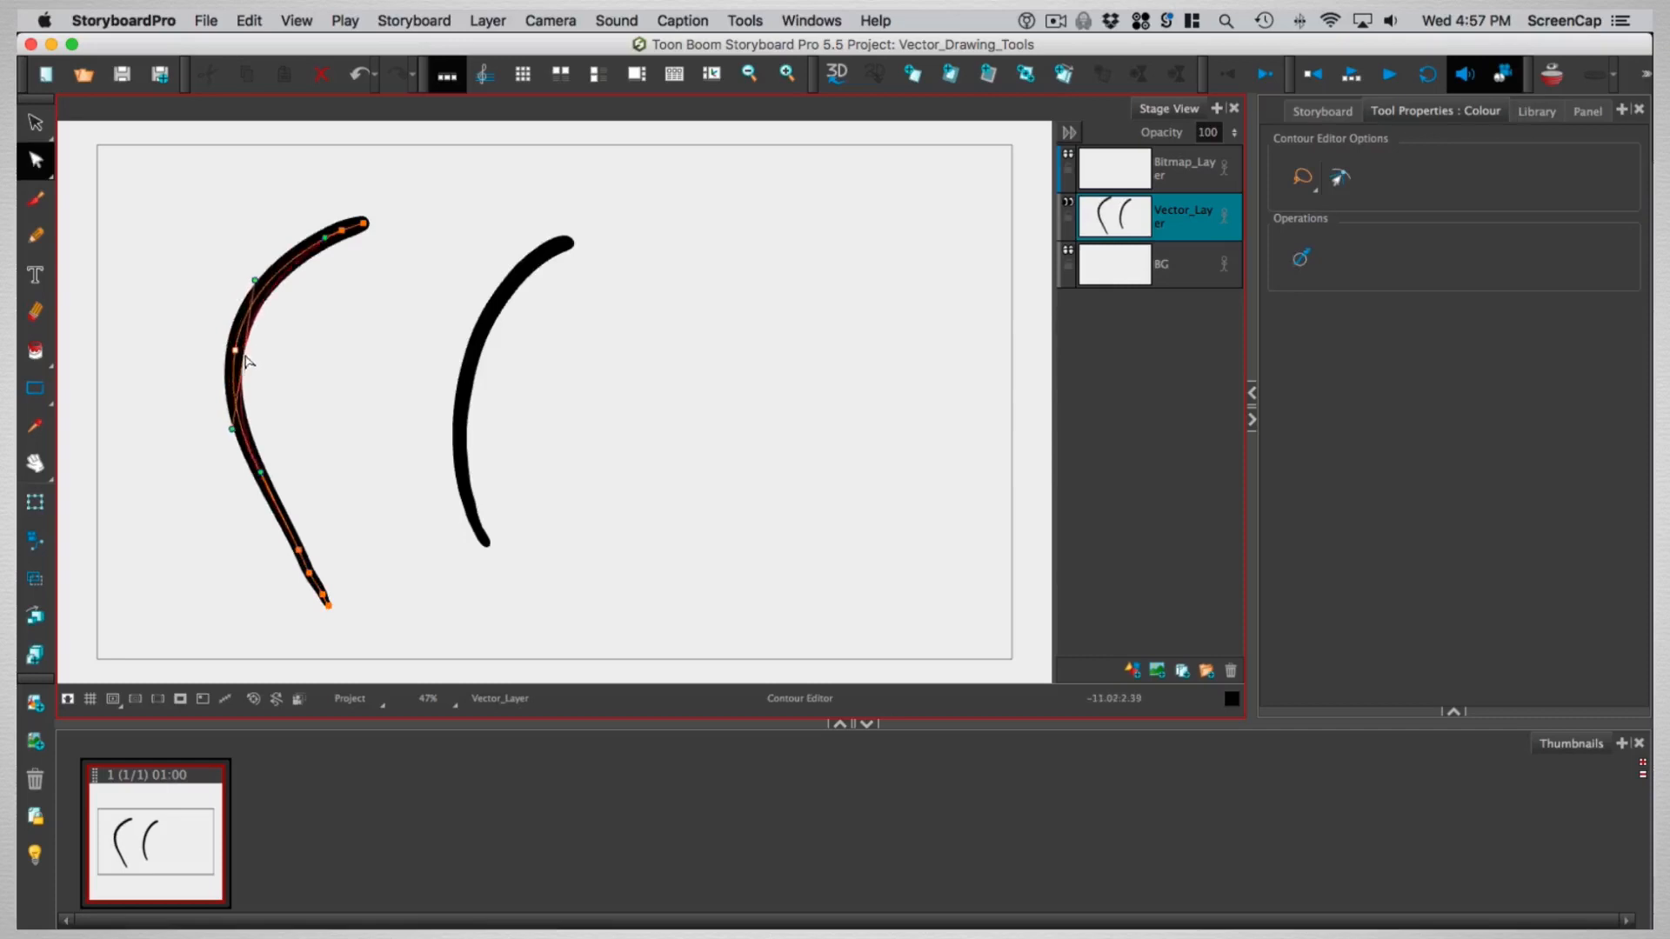
# - Adjust one contour point on the upper inner edge of the brush curve with the Contour Editor
pyautogui.click(409, 468)
pyautogui.moveTo(540, 557)
pyautogui.mouseDown()
pyautogui.moveTo(467, 474)
pyautogui.moveTo(550, 493)
pyautogui.mouseUp()
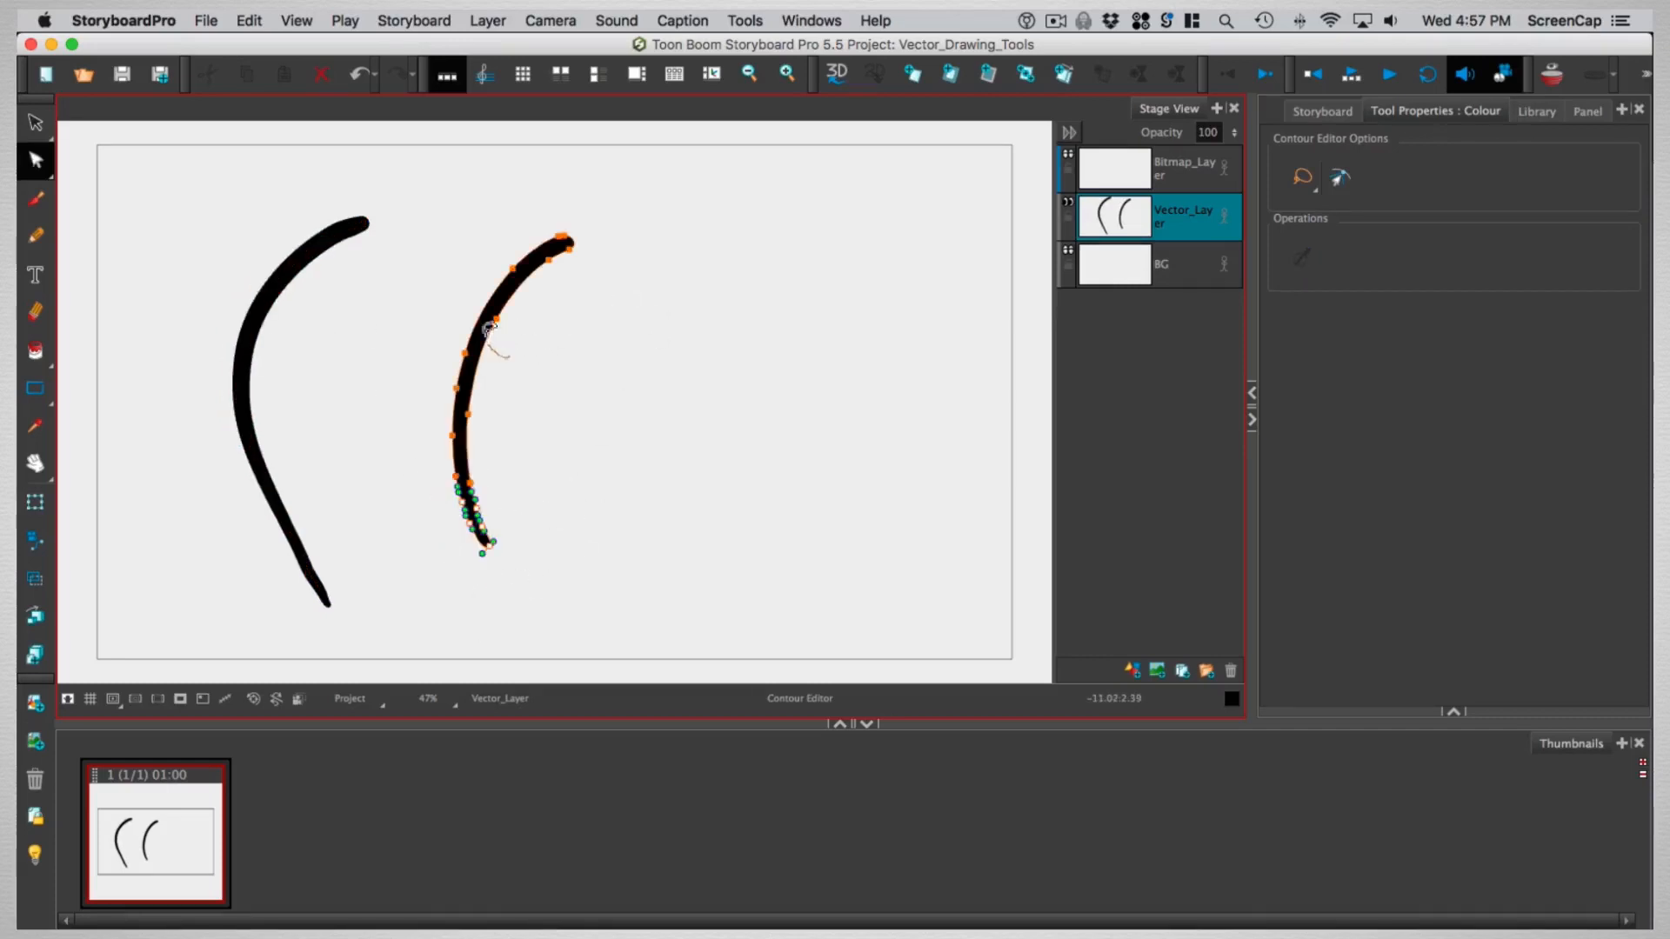
pyautogui.moveTo(515, 305)
pyautogui.mouseDown()
pyautogui.moveTo(522, 329)
pyautogui.moveTo(581, 357)
pyautogui.mouseUp()
pyautogui.click(686, 372)
pyautogui.click(583, 348)
pyautogui.click(507, 328)
pyautogui.moveTo(500, 323); pyautogui.dragTo(498, 322)
pyautogui.click(566, 365)
# - Set the Pencil's start cap to Flat and draw a vertical test line beside the two curves
pyautogui.click(36, 236)
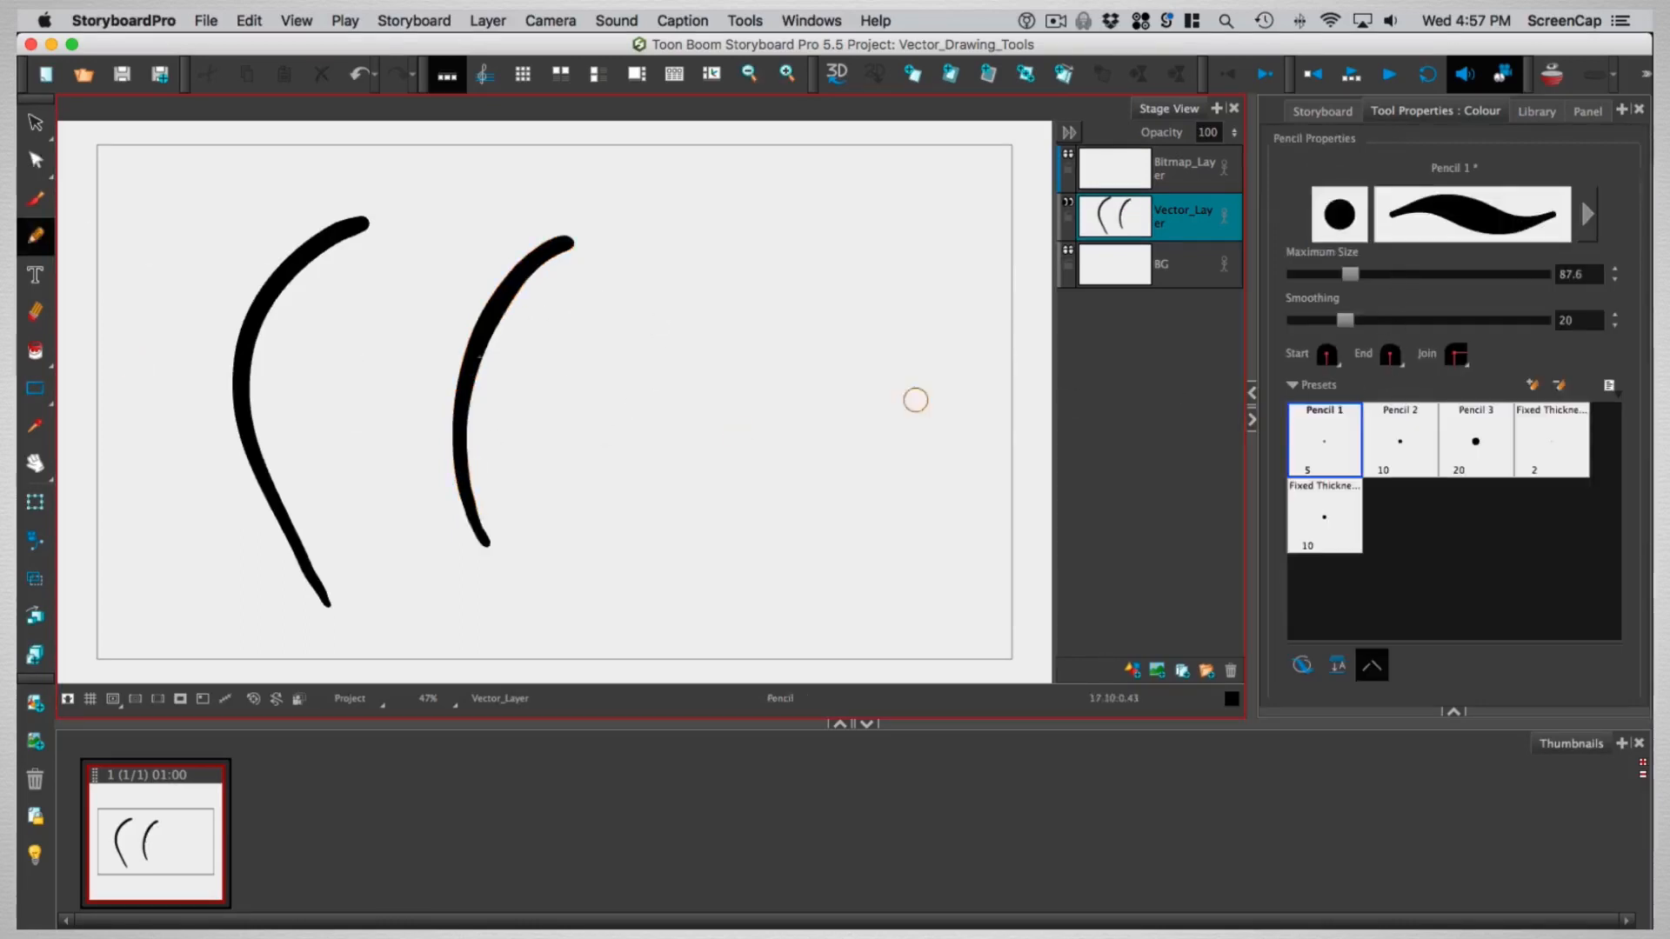
pyautogui.click(42, 212)
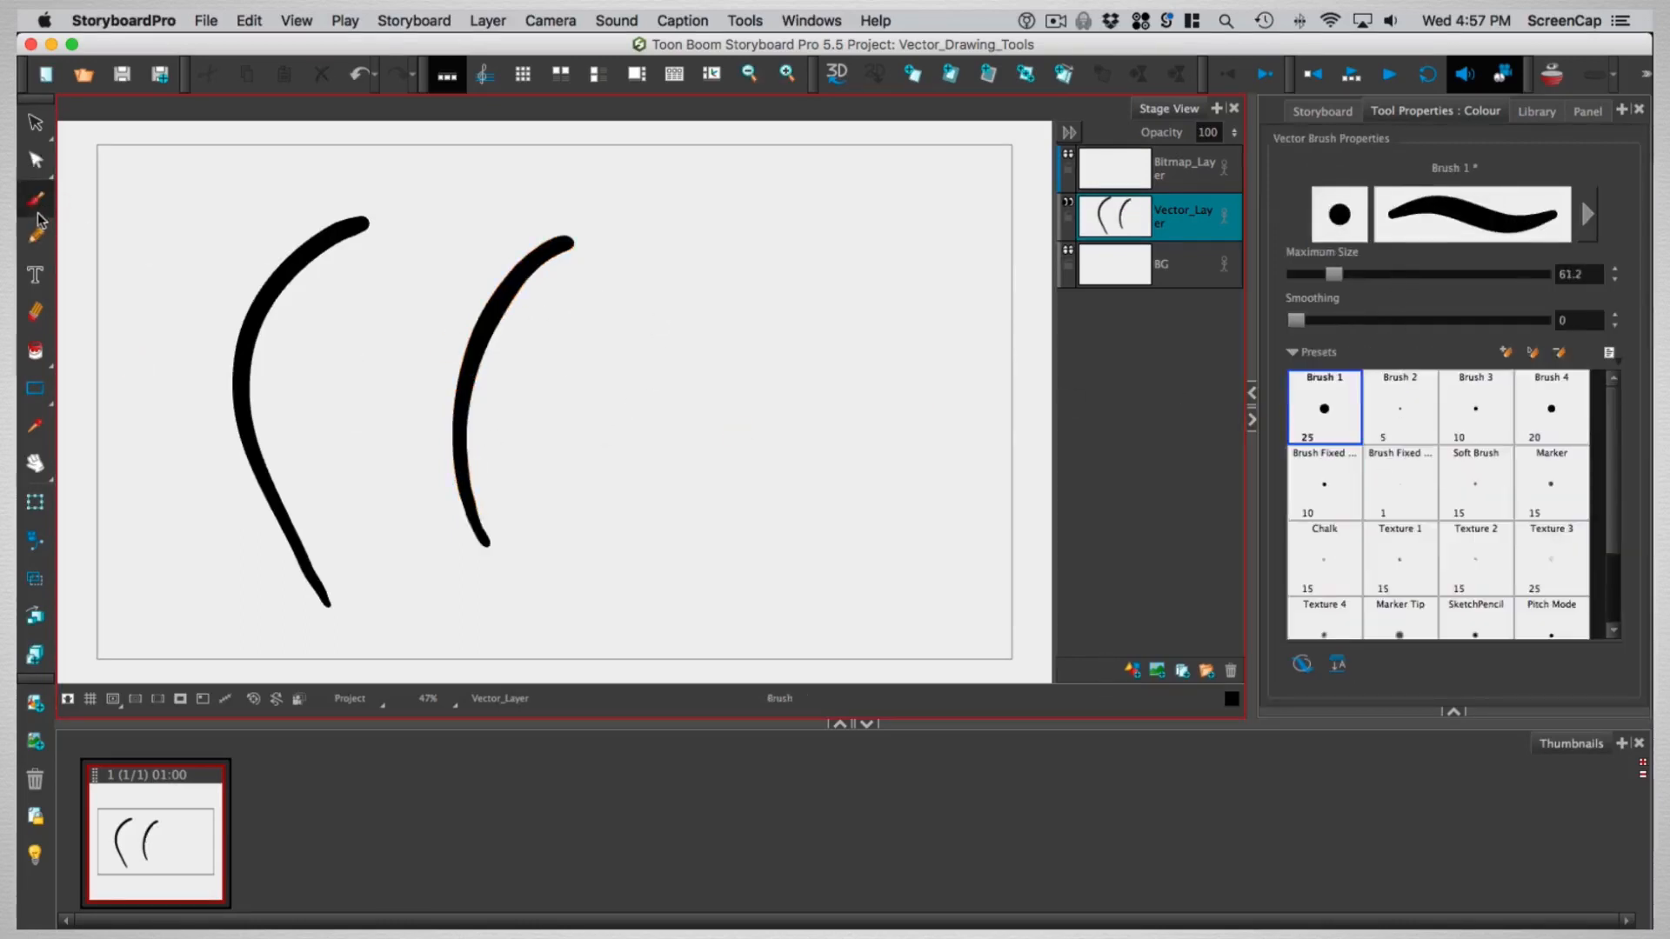
pyautogui.click(36, 235)
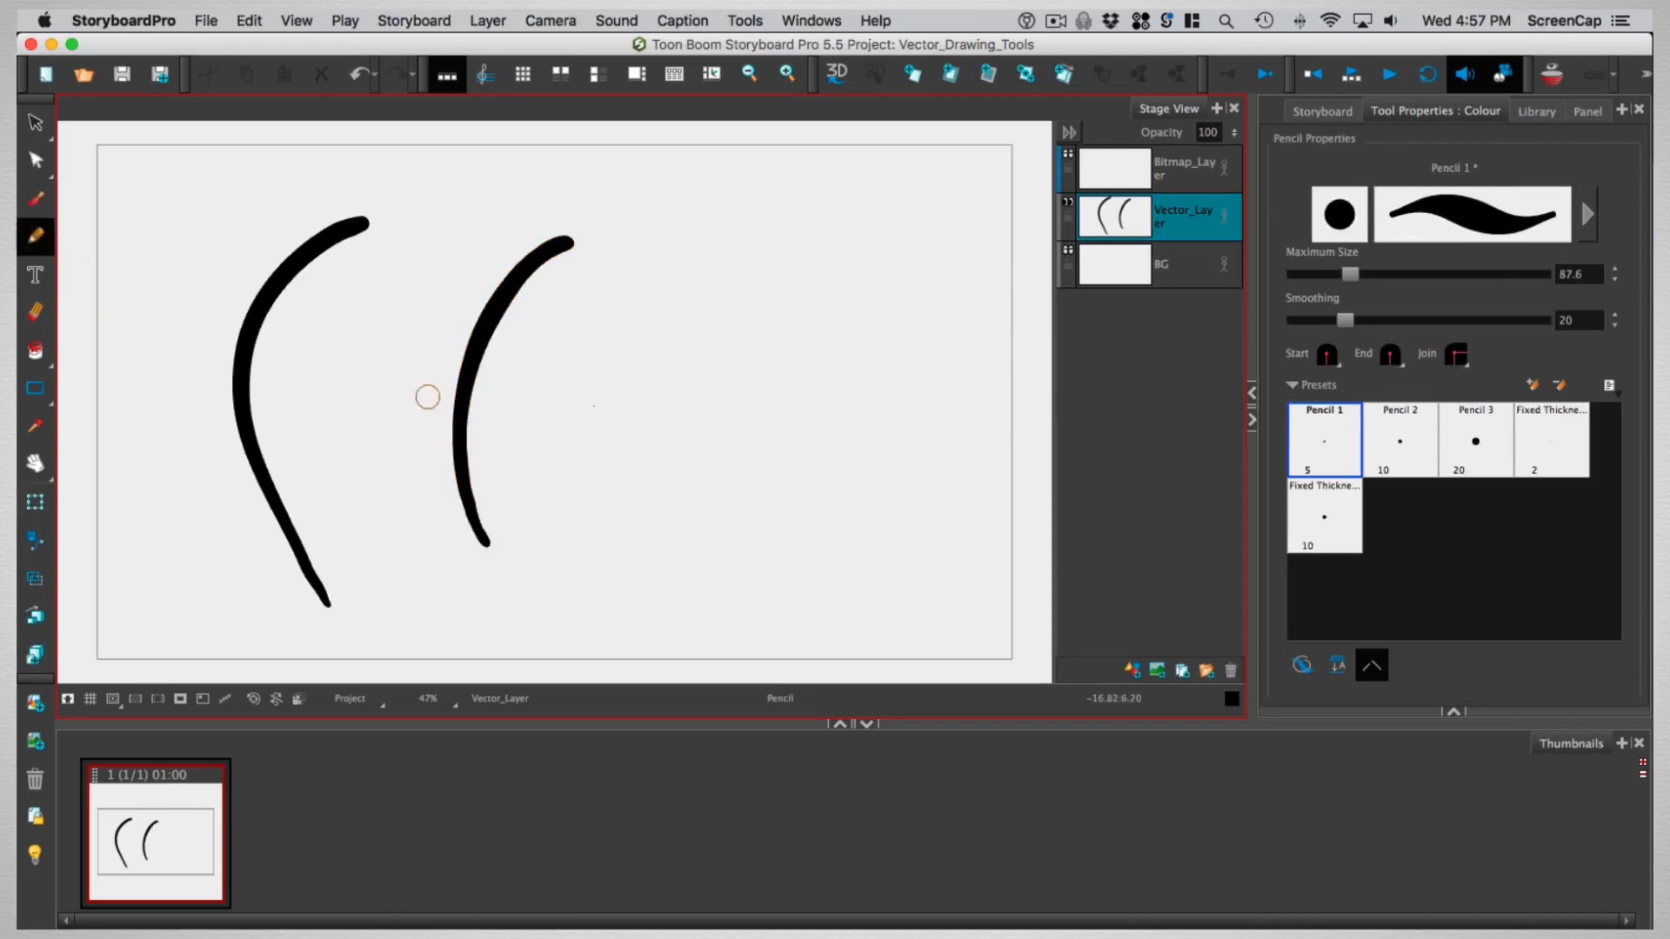
pyautogui.click(1327, 362)
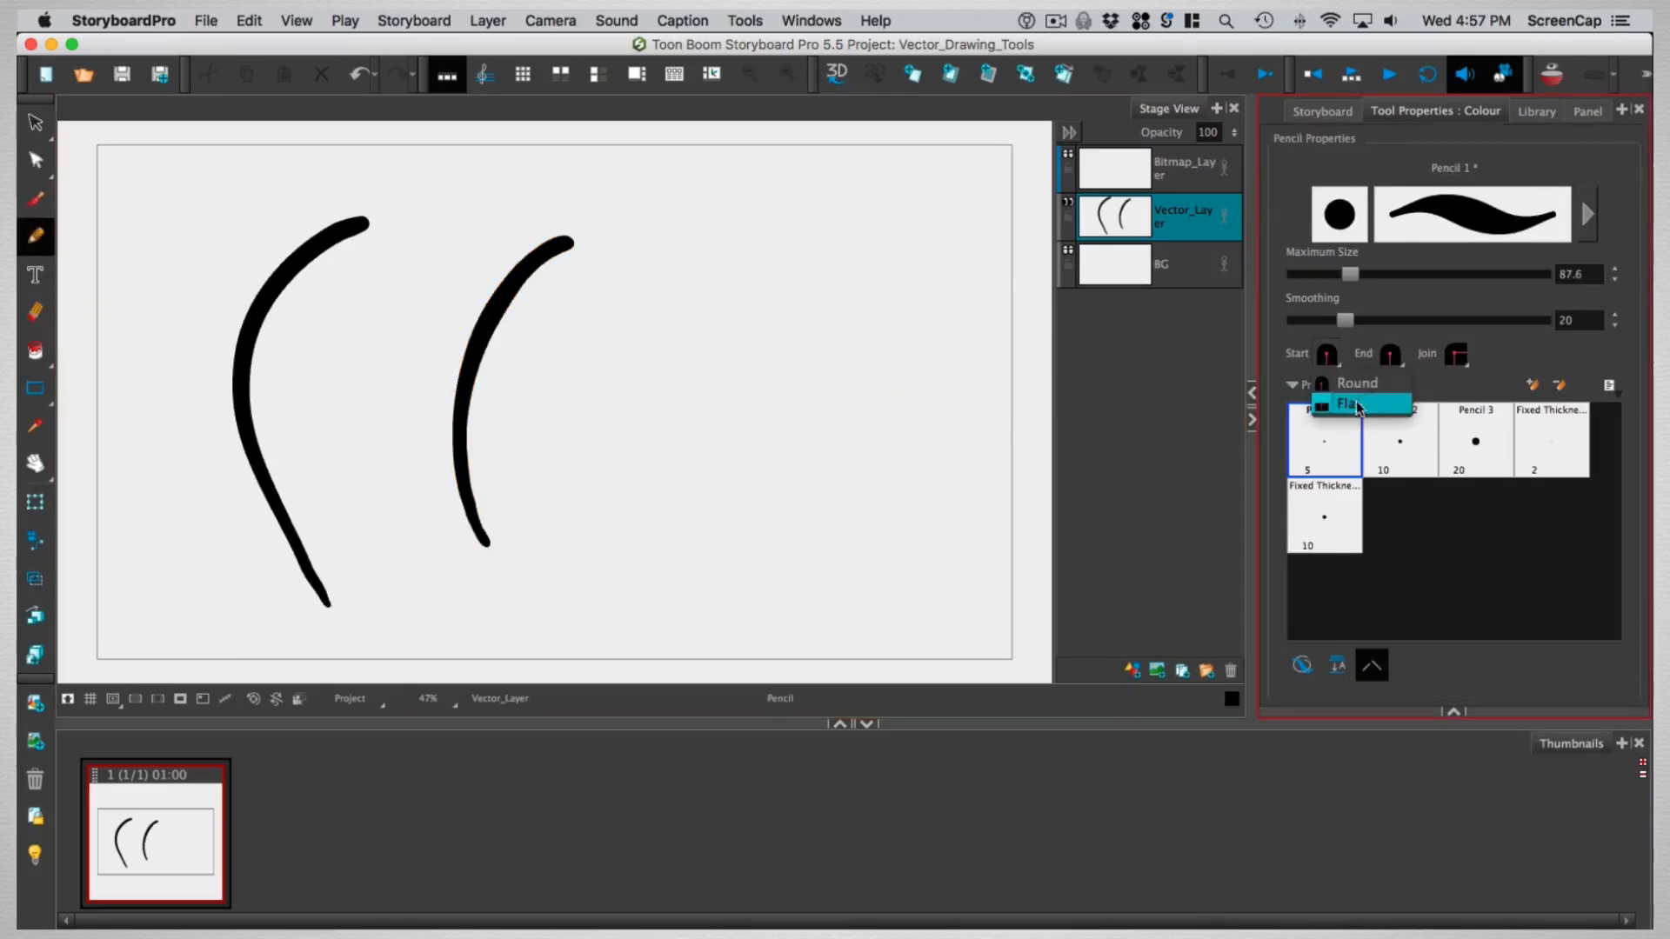
pyautogui.click(1358, 406)
pyautogui.moveTo(764, 273); pyautogui.dragTo(756, 565)
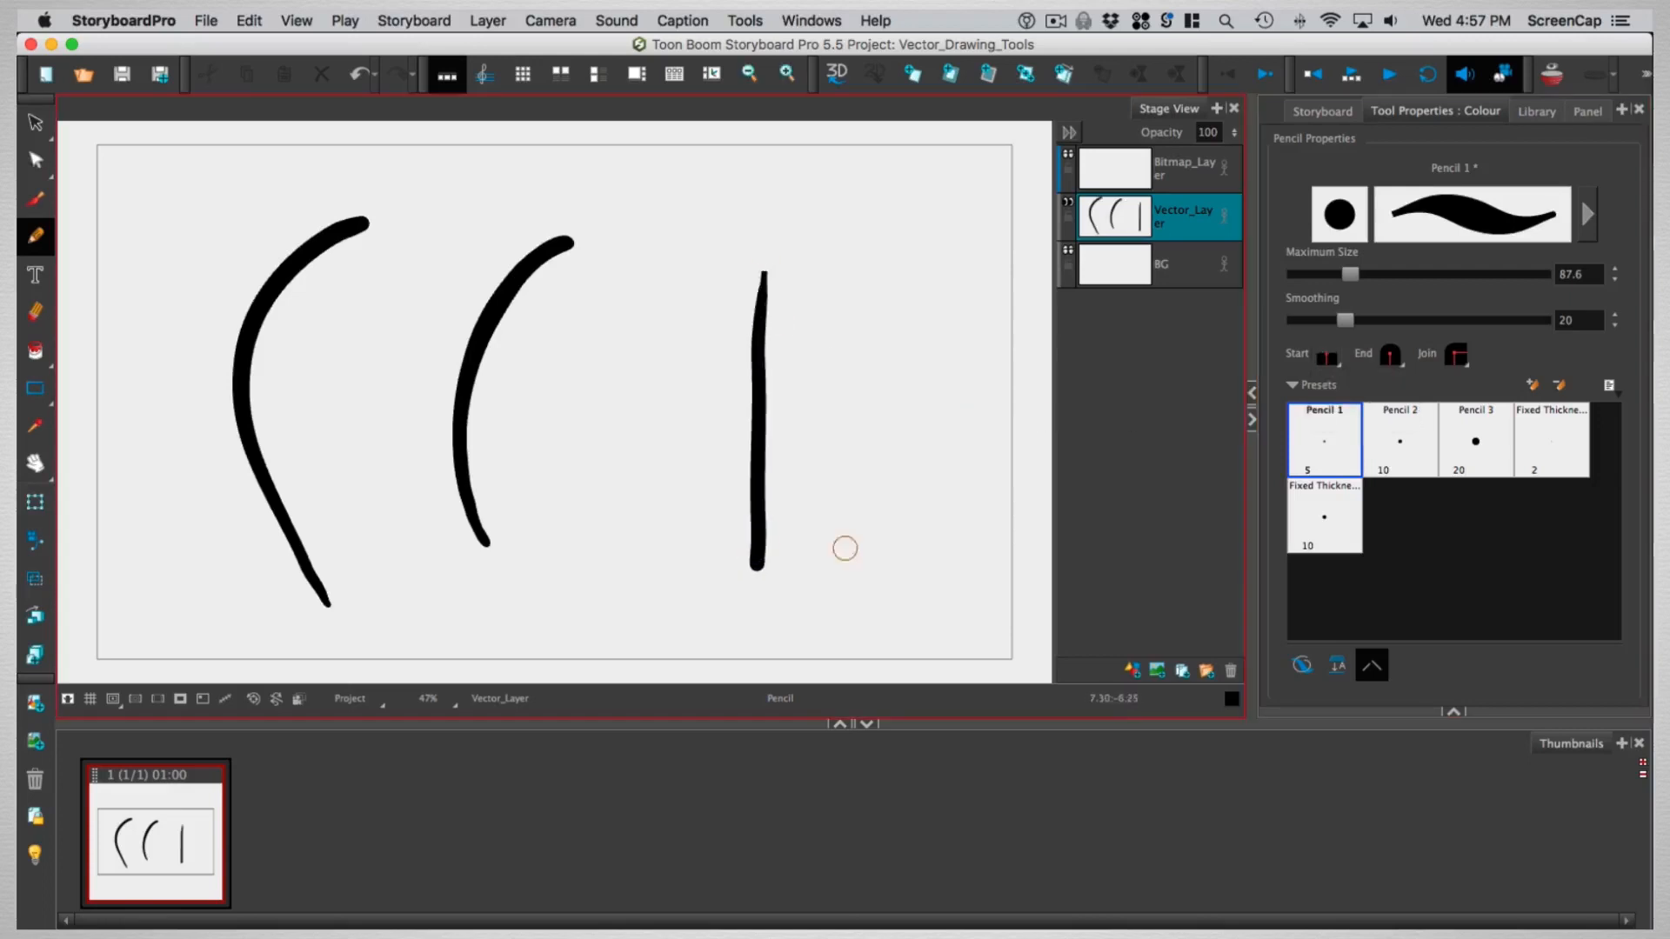
# - Restore the Pencil's start cap to Round, set its join to Mitre, and draw two angular test strokes beside the vertical line
pyautogui.click(1400, 364)
pyautogui.click(1331, 360)
pyautogui.click(1349, 381)
pyautogui.click(1461, 360)
pyautogui.click(1487, 404)
pyautogui.moveTo(872, 524)
pyautogui.mouseDown()
pyautogui.moveTo(875, 393)
pyautogui.moveTo(970, 393)
pyautogui.mouseUp()
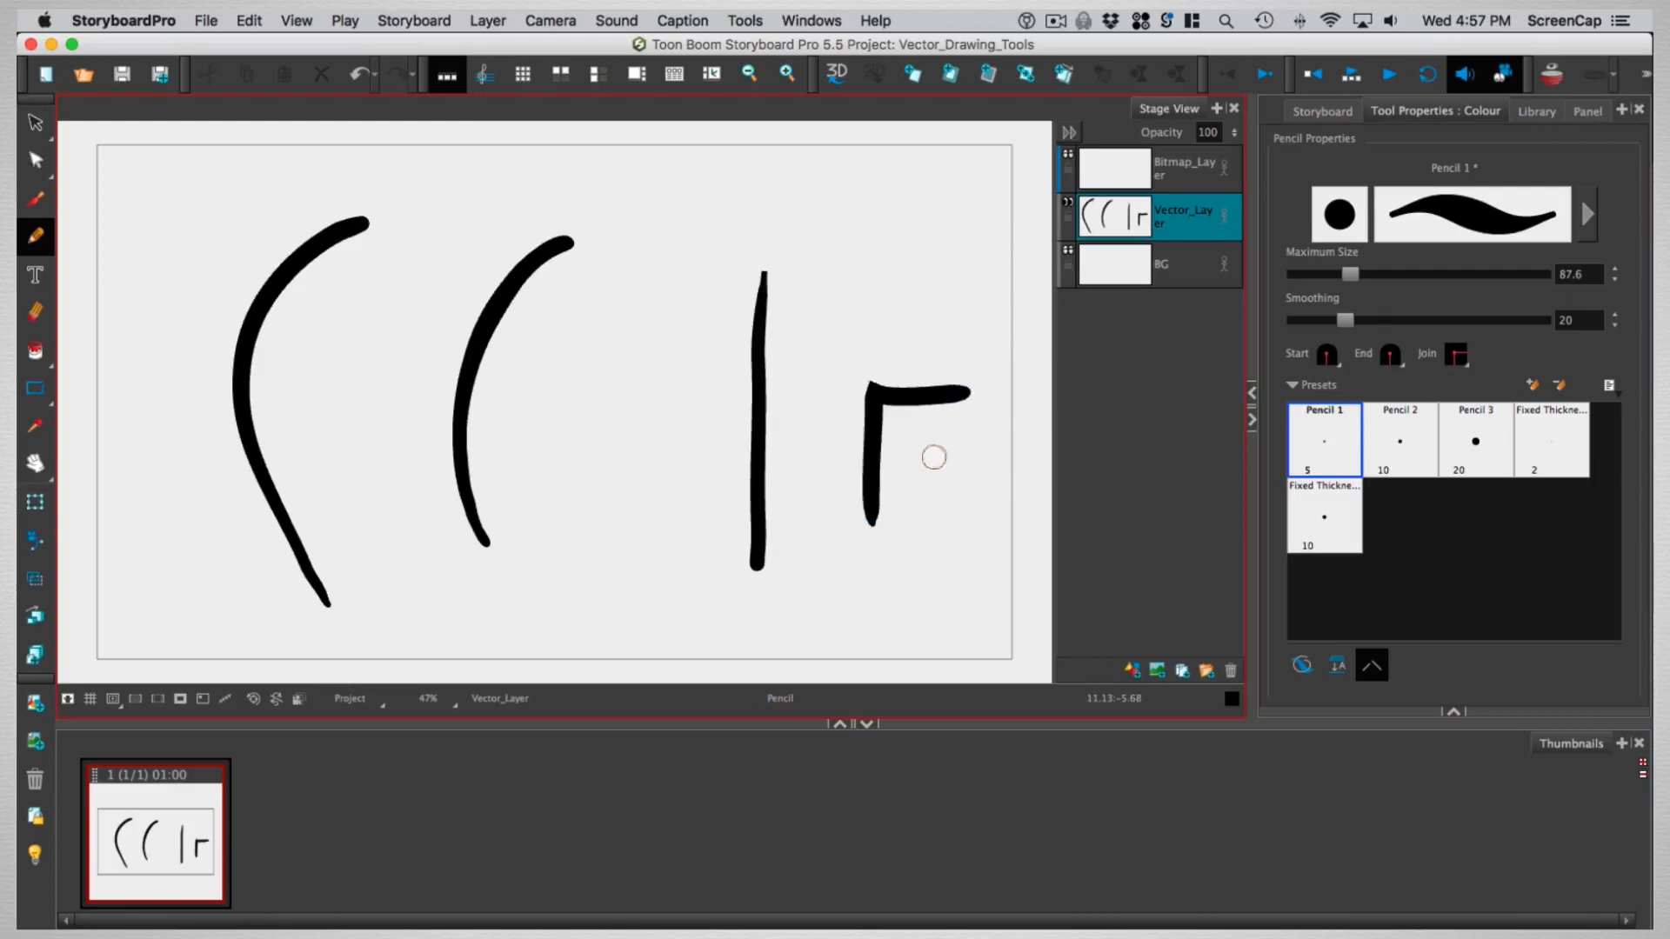
pyautogui.moveTo(855, 334); pyautogui.dragTo(962, 274)
# - Set the Pencil's join to Round, draw more corner test strokes, and remove all test strokes except the two curves
pyautogui.click(1456, 354)
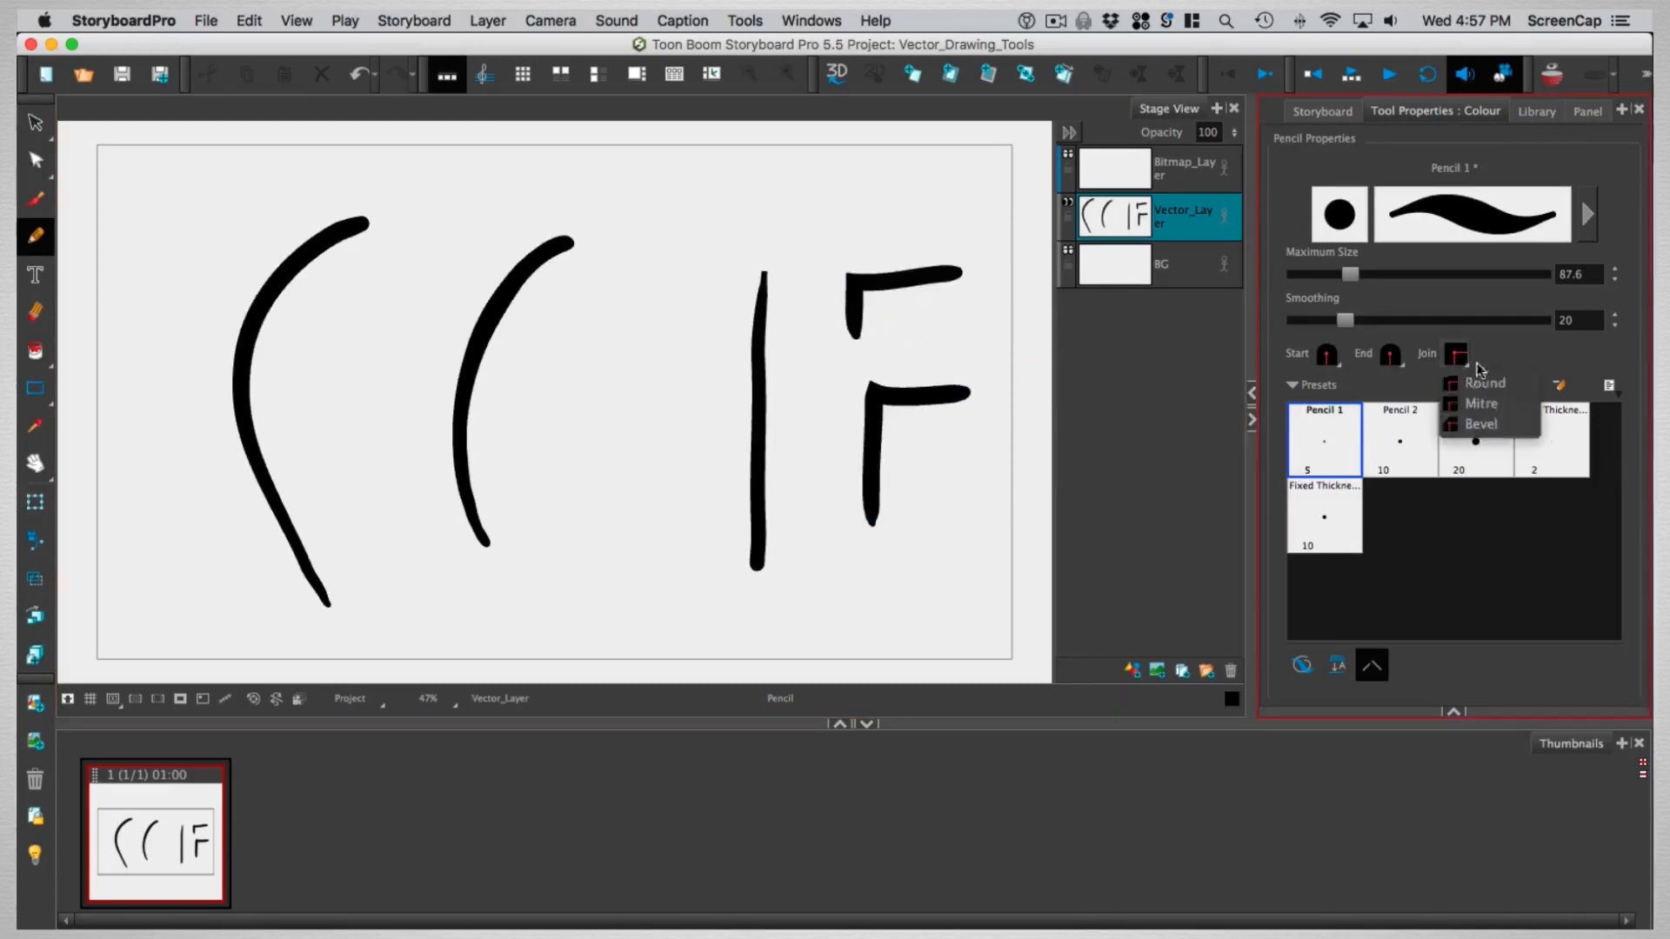
pyautogui.click(1495, 386)
pyautogui.moveTo(869, 621)
pyautogui.mouseDown()
pyautogui.moveTo(878, 565)
pyautogui.moveTo(952, 568)
pyautogui.mouseUp()
pyautogui.moveTo(762, 607); pyautogui.dragTo(797, 641)
pyautogui.press('Delete')
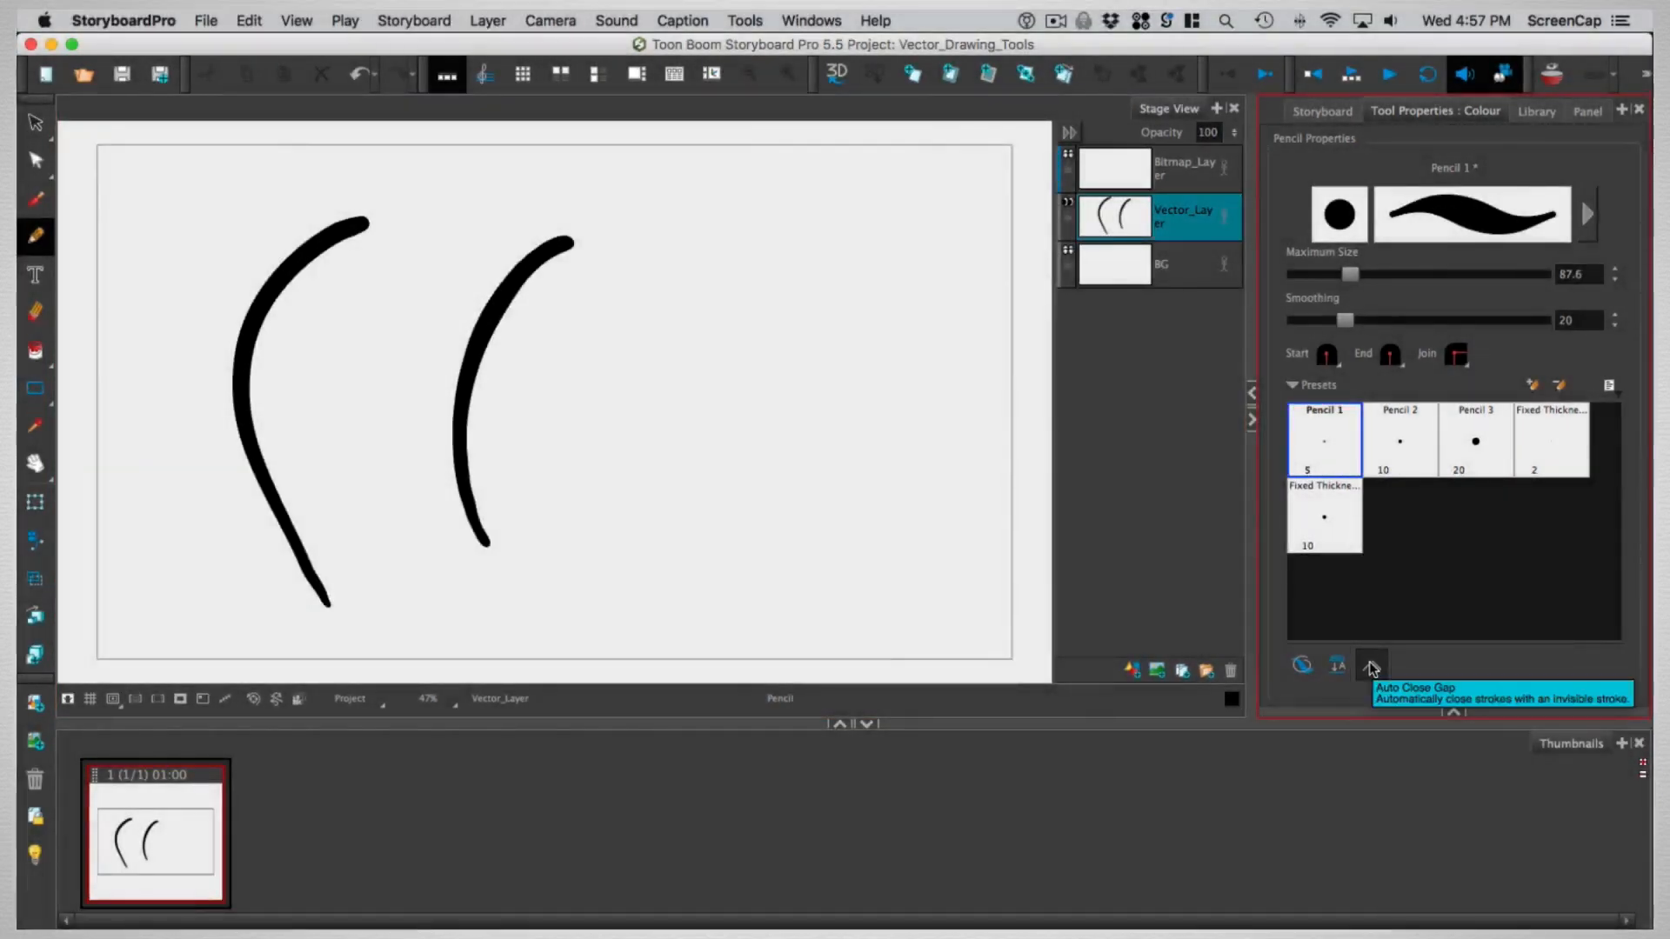
# - With Auto Close Gap enabled, draw a square of four separate pencil strokes with small corner gaps beside the two curves
pyautogui.click(1371, 667)
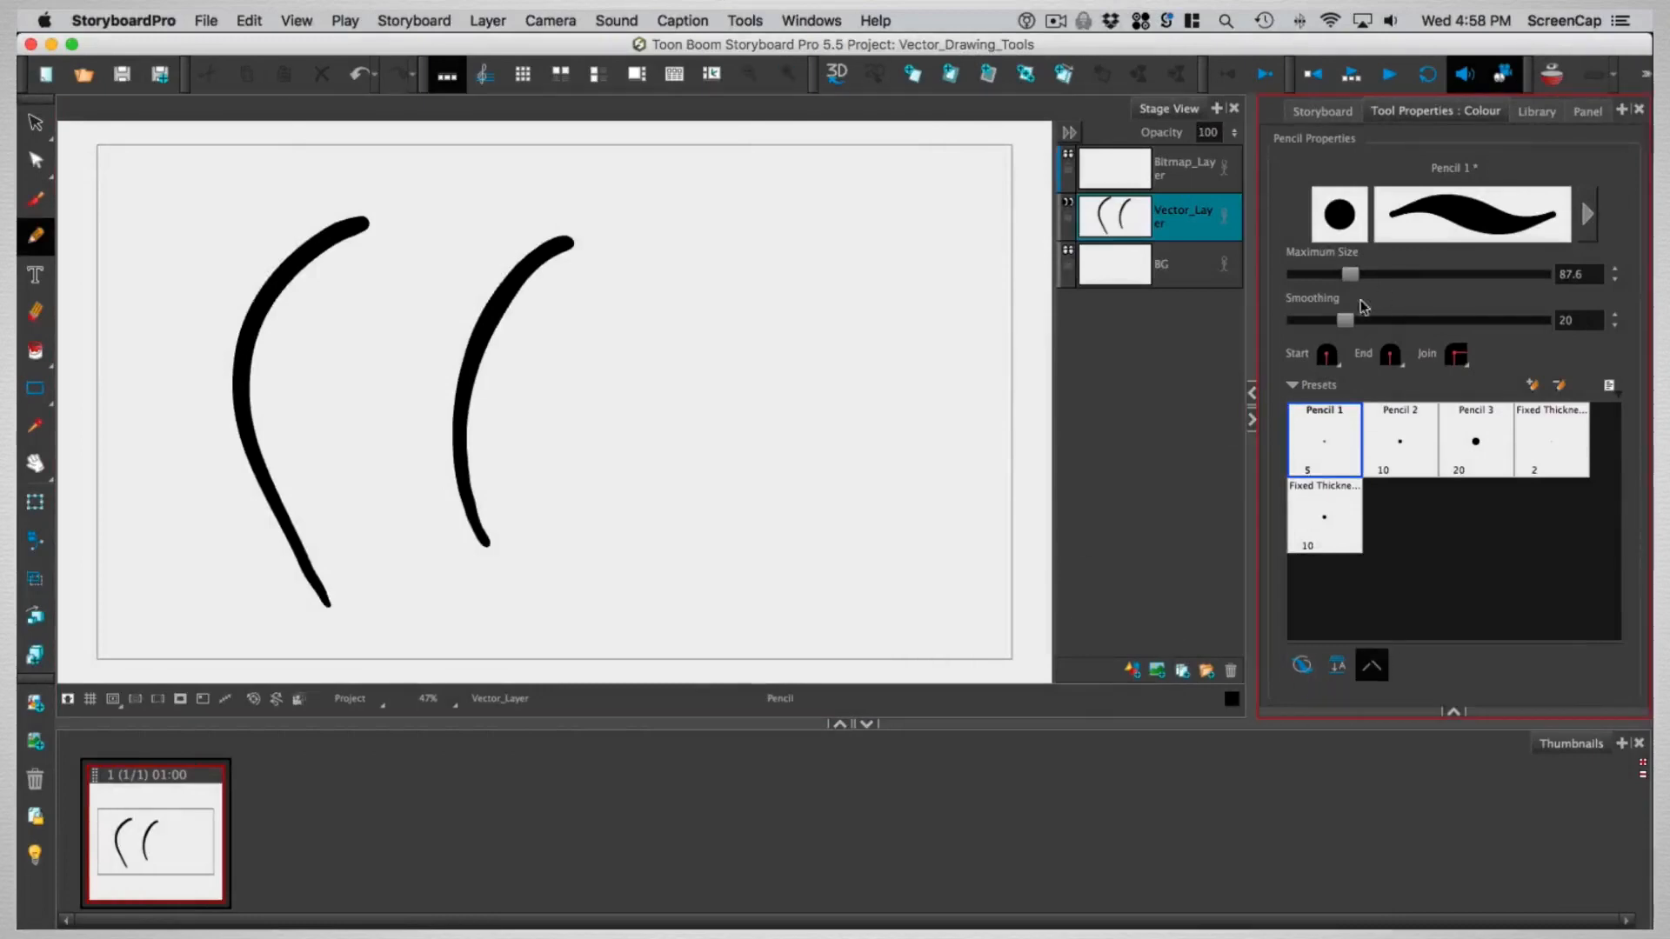
pyautogui.moveTo(676, 276)
pyautogui.mouseDown()
pyautogui.moveTo(679, 526)
pyautogui.moveTo(927, 277)
pyautogui.moveTo(910, 564)
pyautogui.mouseUp()
pyautogui.moveTo(681, 541); pyautogui.dragTo(905, 550)
# - Examine the square's upper-left corner gap up close with the Contour Editor, selecting the points where the two strokes meet
pyautogui.hotkey('alt', 'q')
pyautogui.click(711, 275)
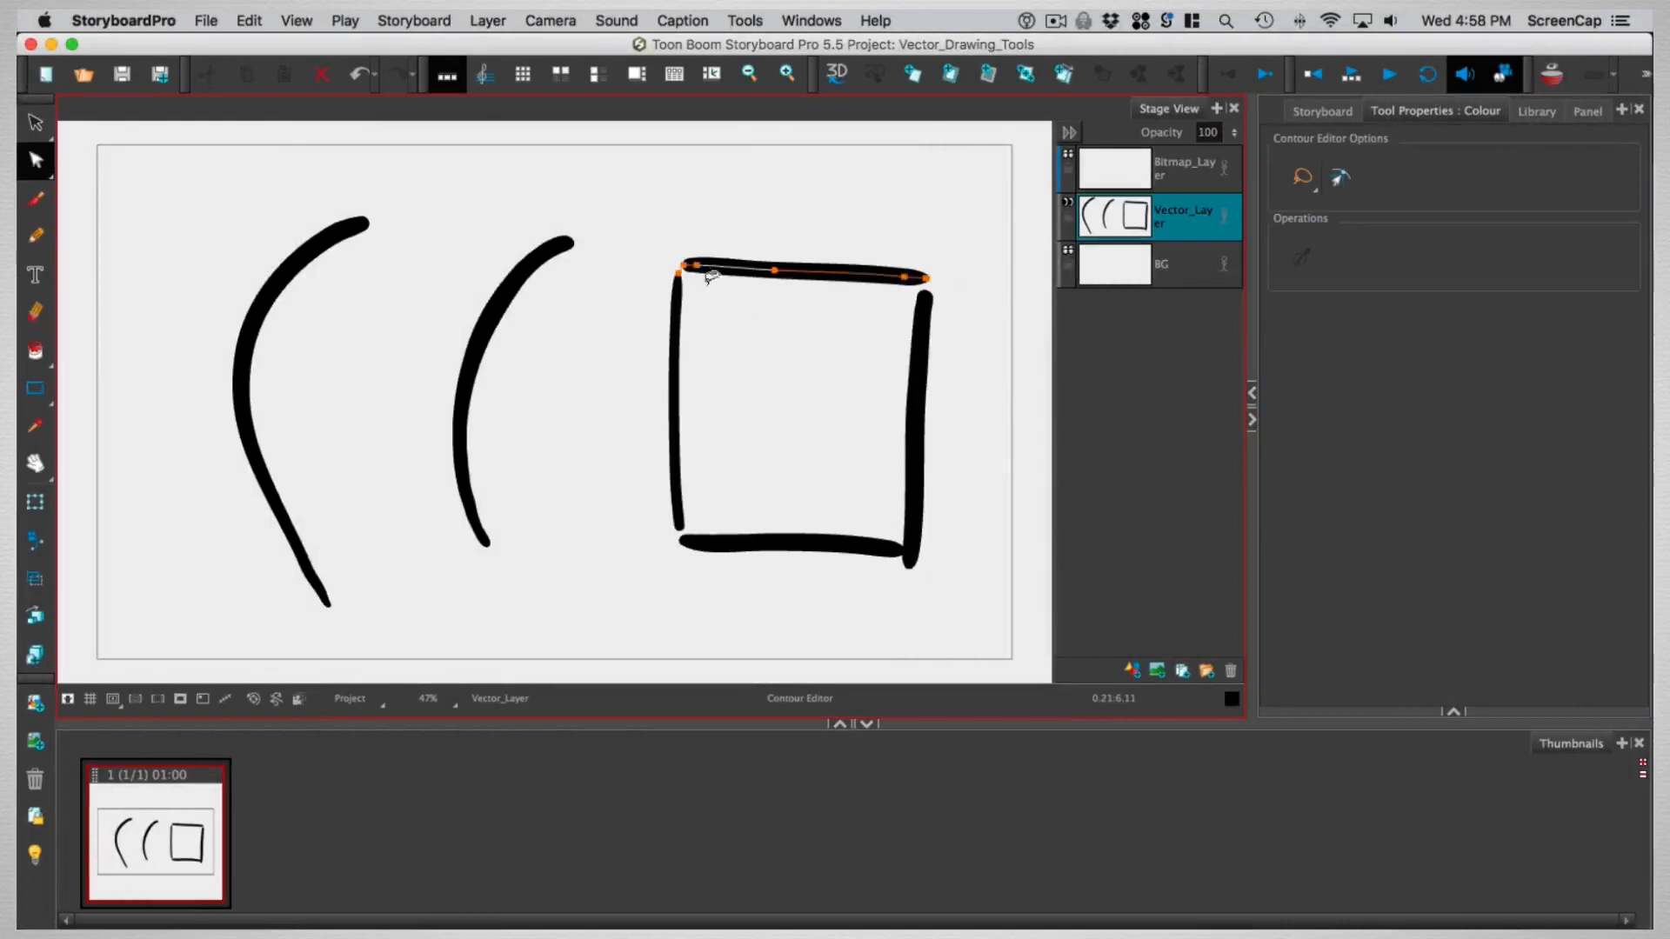
pyautogui.scroll(5, 683, 253)
pyautogui.moveTo(719, 581); pyautogui.dragTo(697, 629)
pyautogui.moveTo(608, 400)
pyautogui.mouseDown()
pyautogui.moveTo(801, 291)
pyautogui.moveTo(757, 435)
pyautogui.mouseUp()
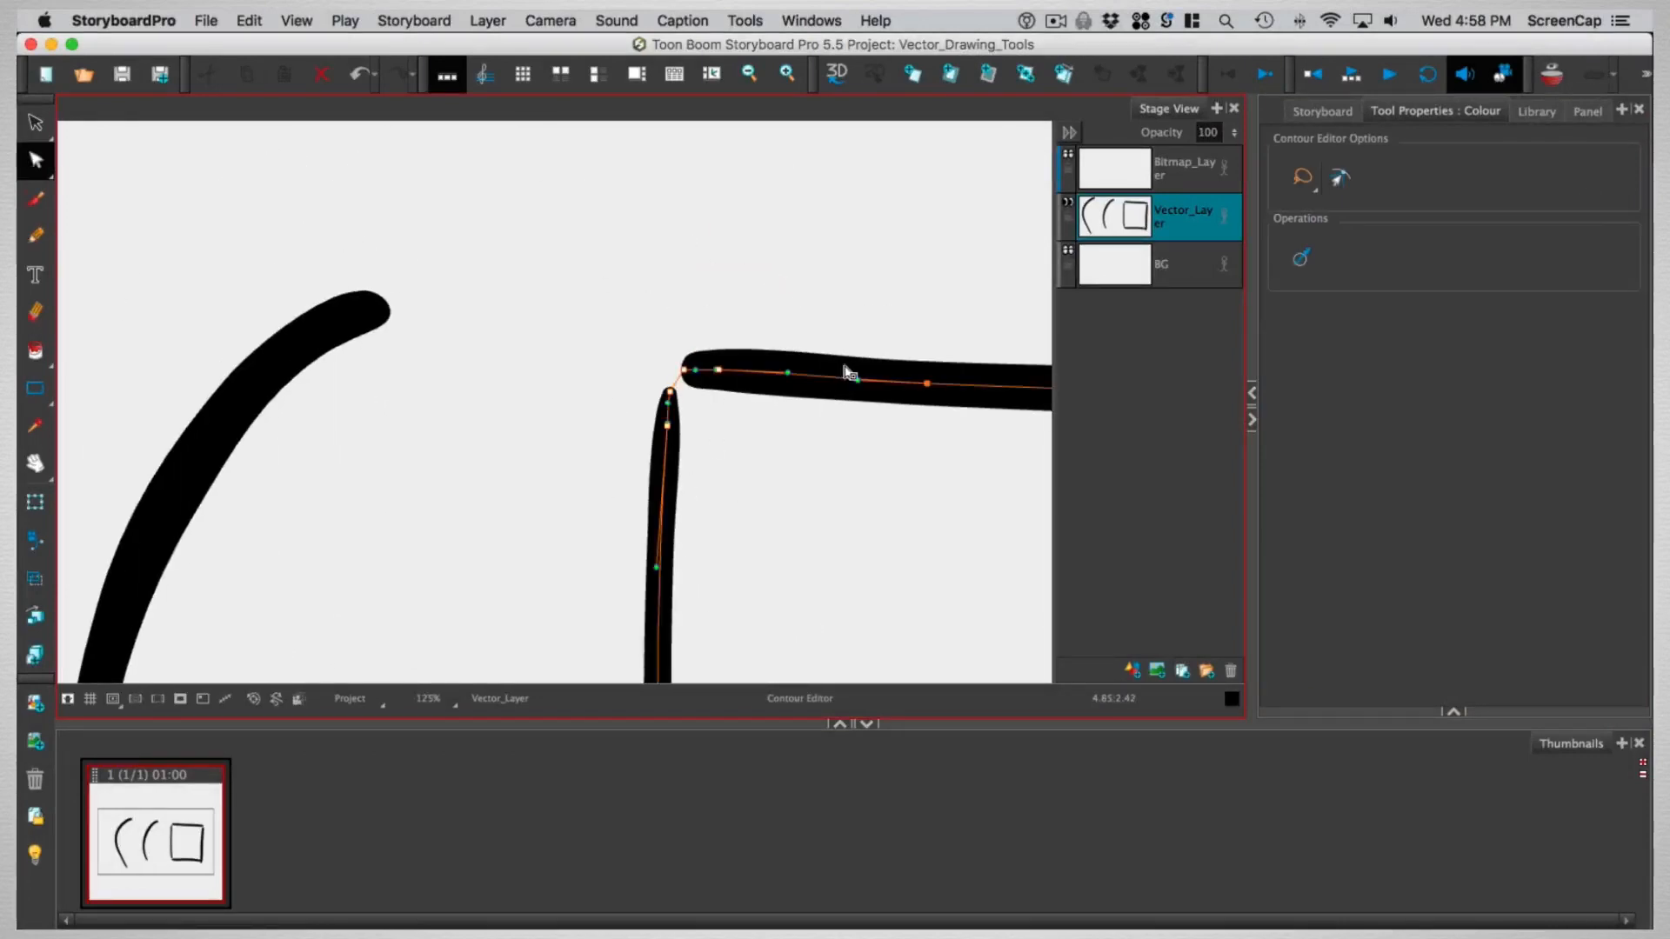
pyautogui.scroll(5, 849, 357)
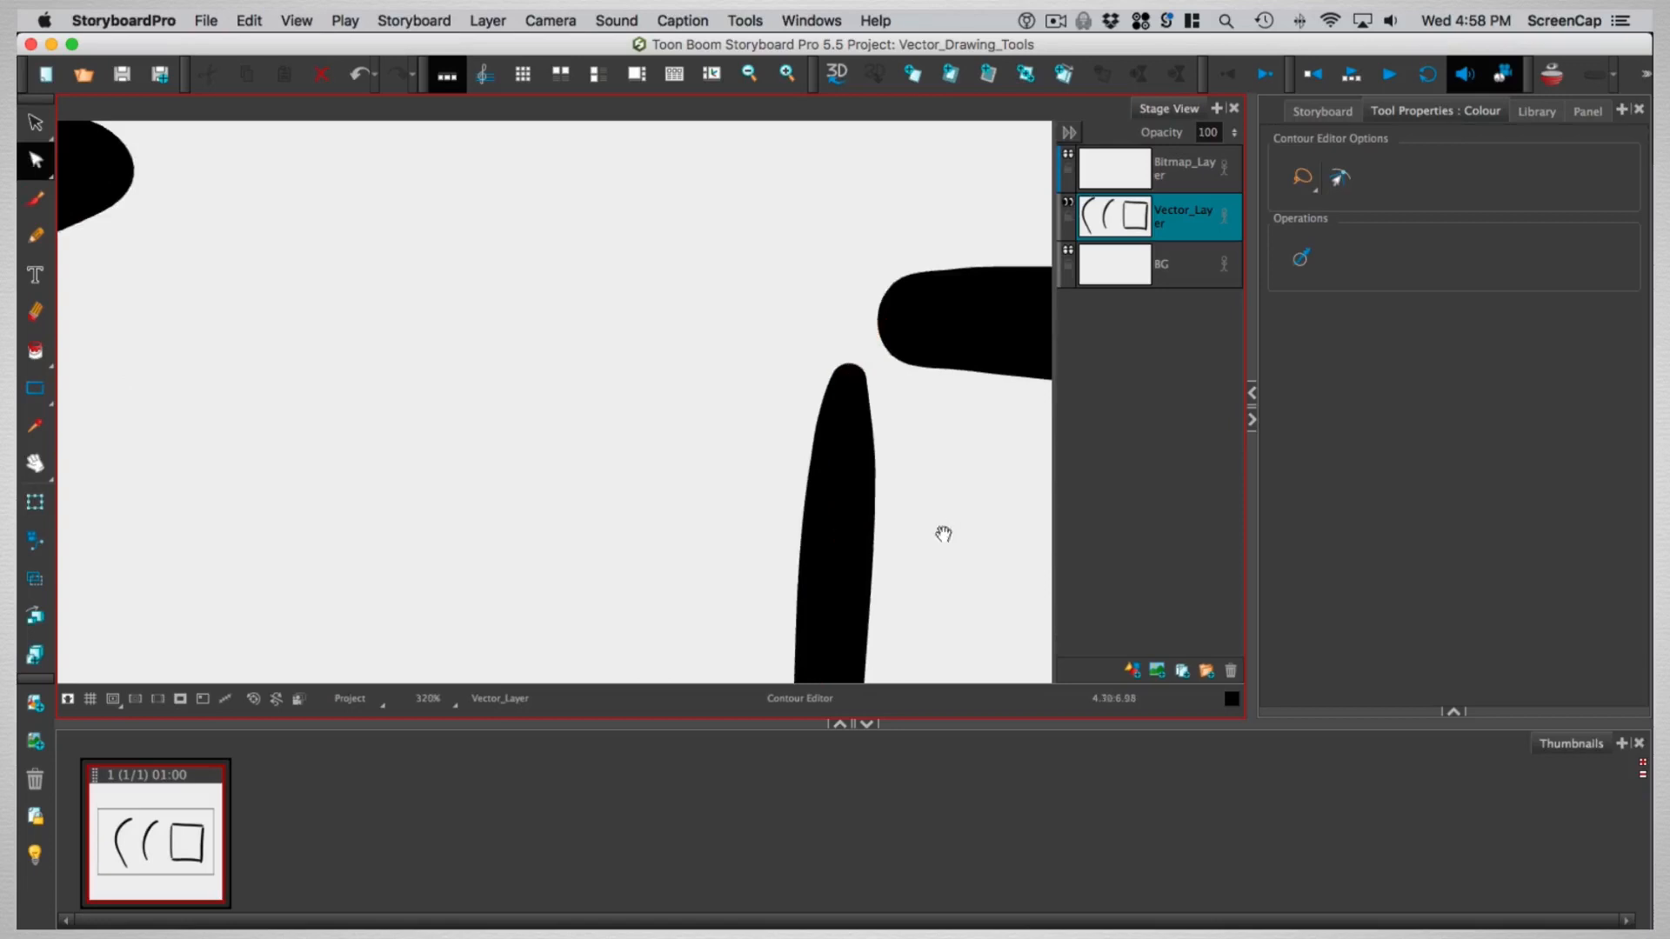
pyautogui.moveTo(948, 527); pyautogui.dragTo(734, 518)
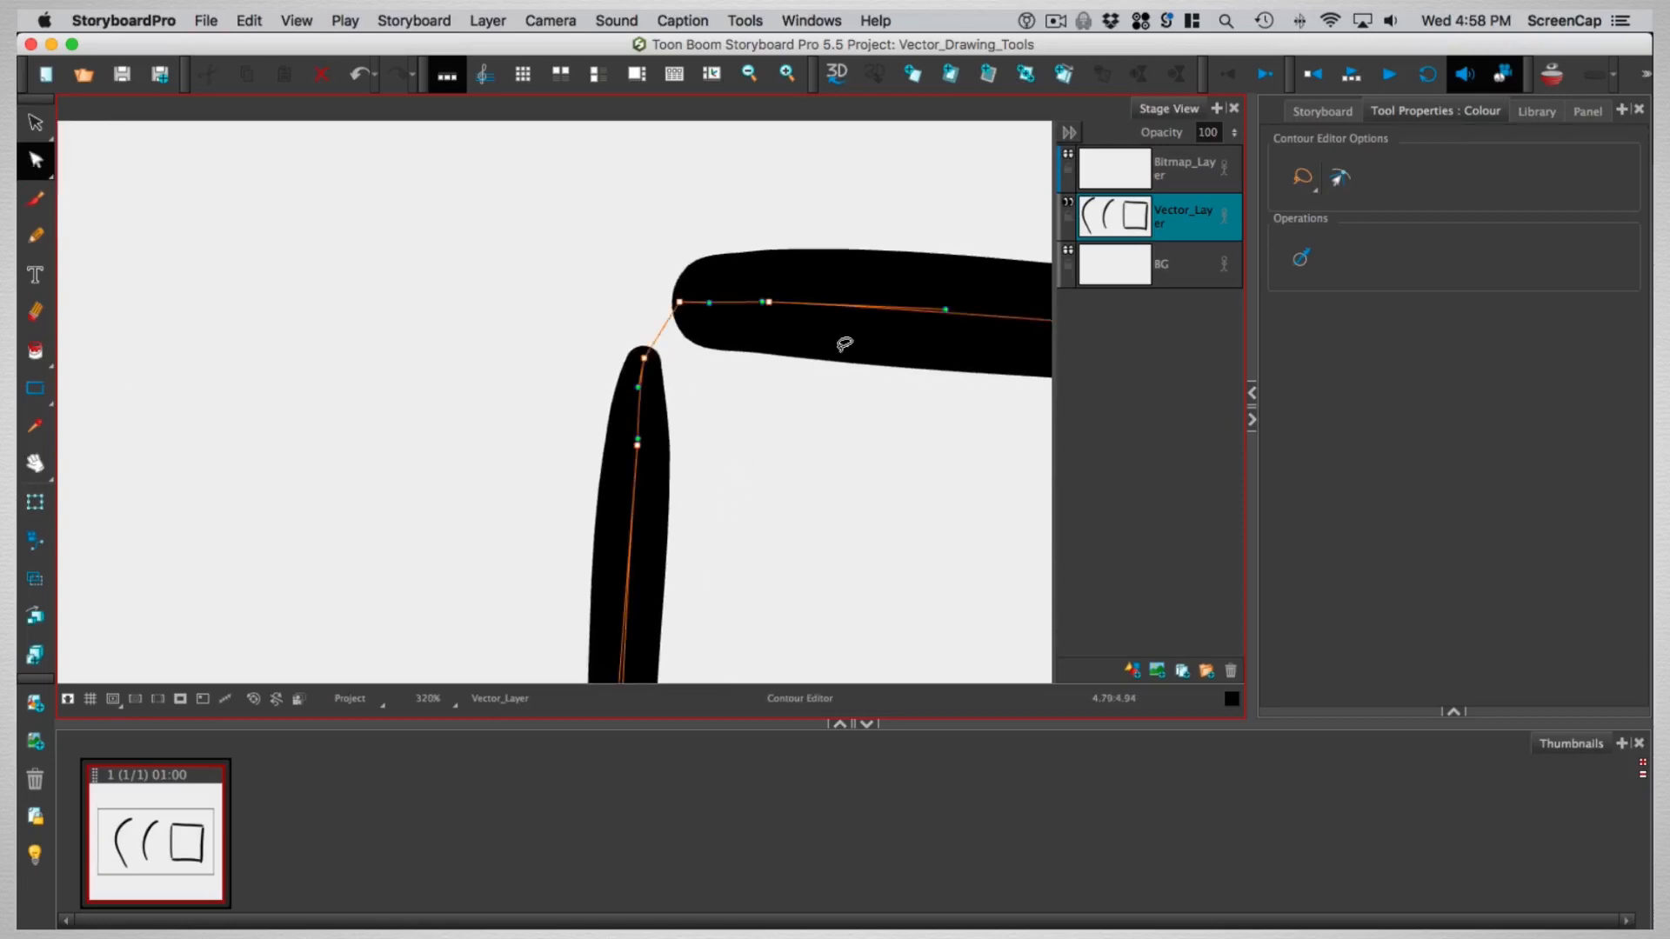
pyautogui.scroll(-10, 844, 343)
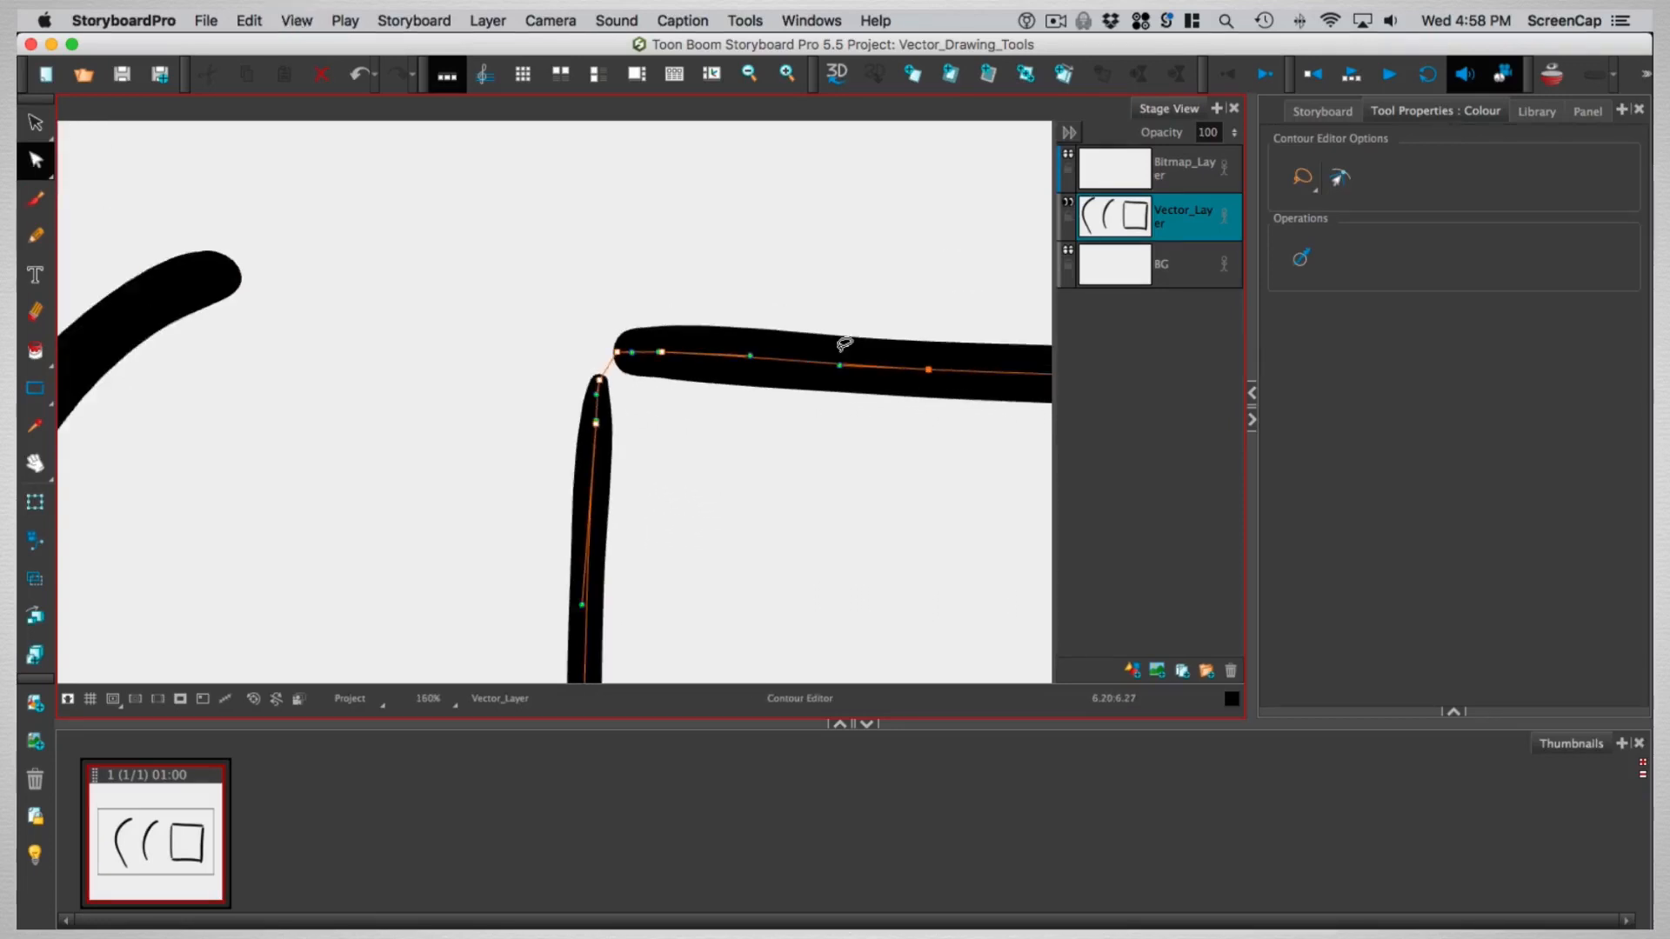
pyautogui.press('2')
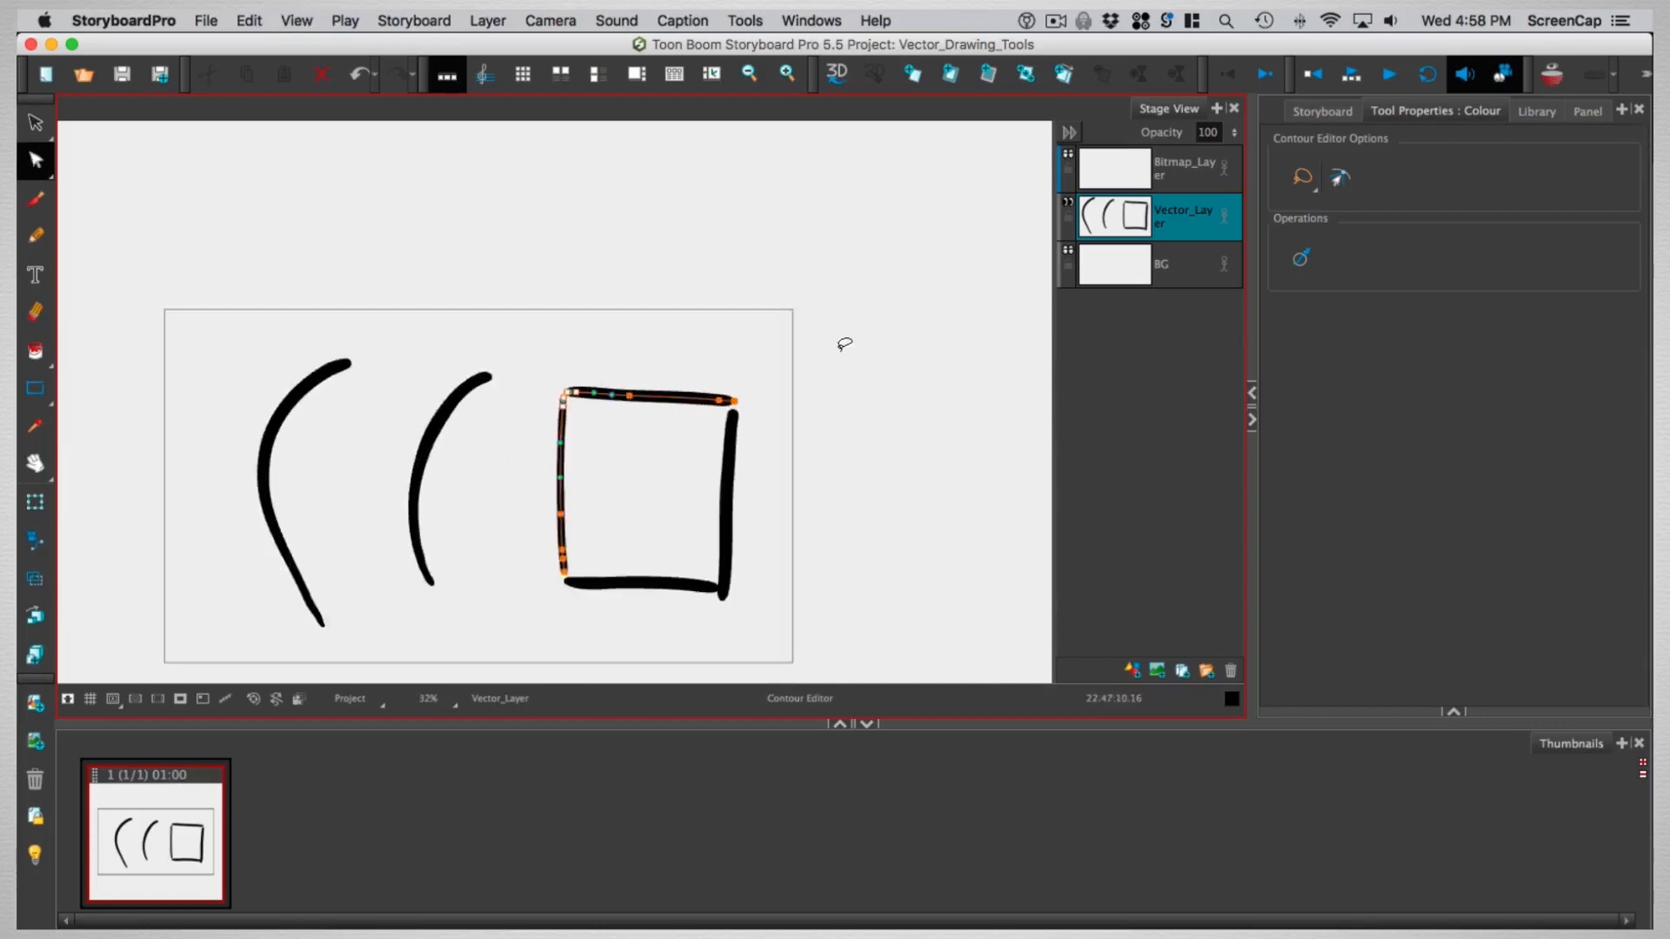
pyautogui.click(651, 483)
pyautogui.moveTo(759, 513); pyautogui.dragTo(809, 484)
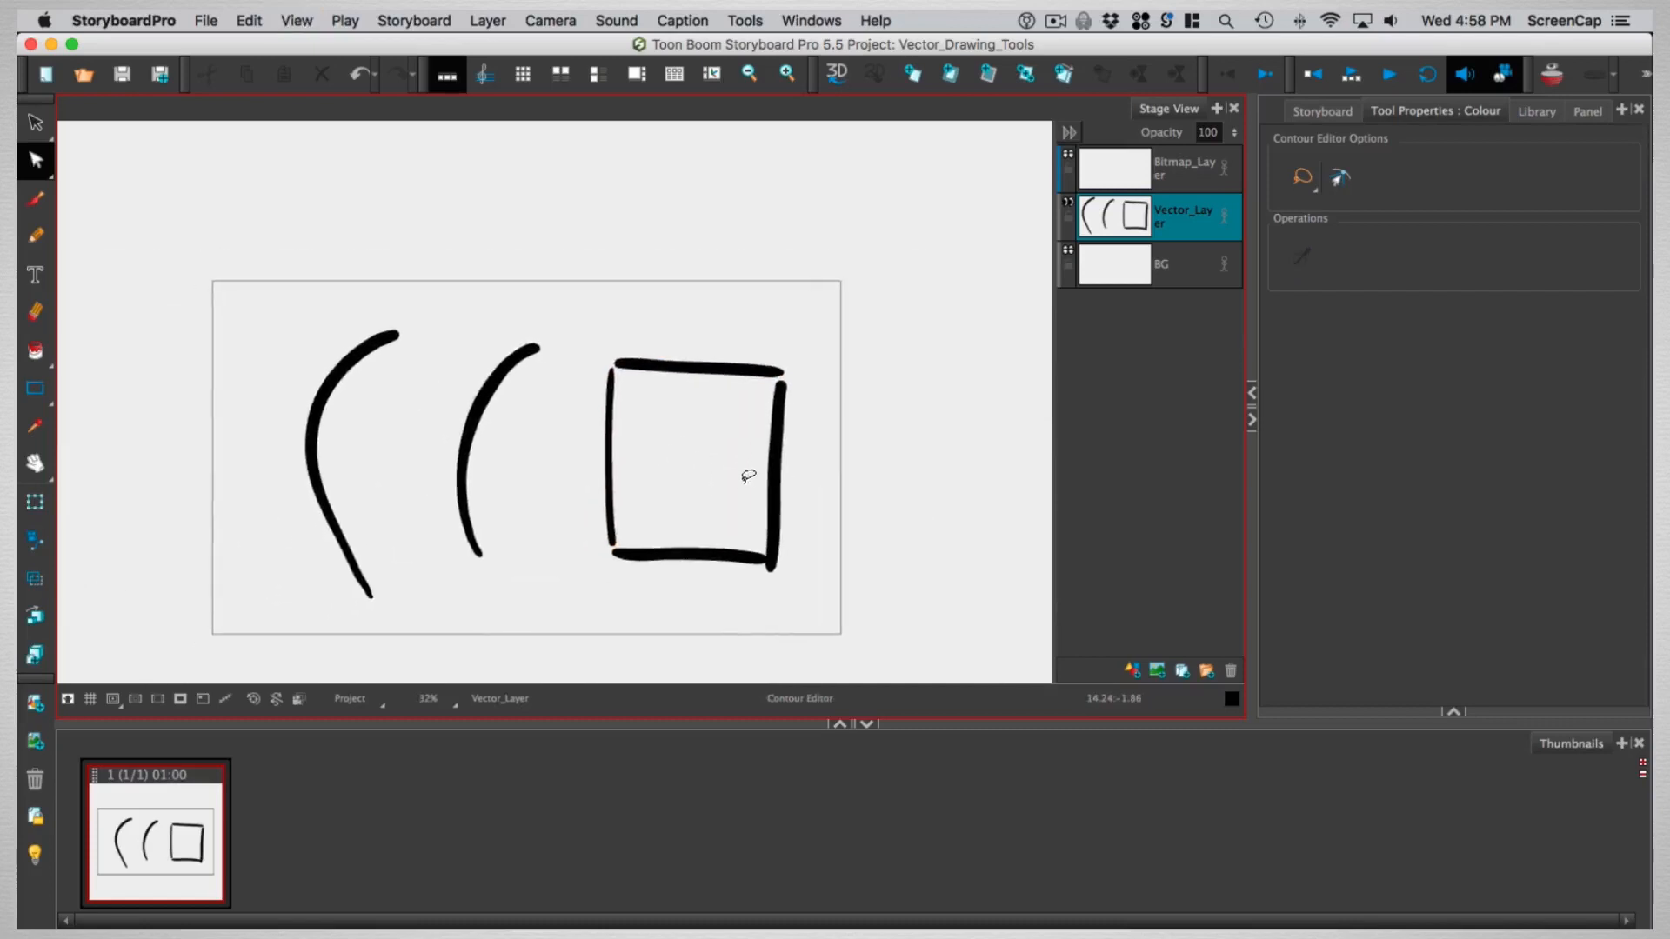
pyautogui.press('1')
pyautogui.press('1')
pyautogui.press('1')
pyautogui.press('1')
pyautogui.press('1')
pyautogui.press('1')
pyautogui.press('2')
pyautogui.press('2')
pyautogui.press('2')
pyautogui.press('2')
pyautogui.press('2')
pyautogui.press('2')
pyautogui.press('2')
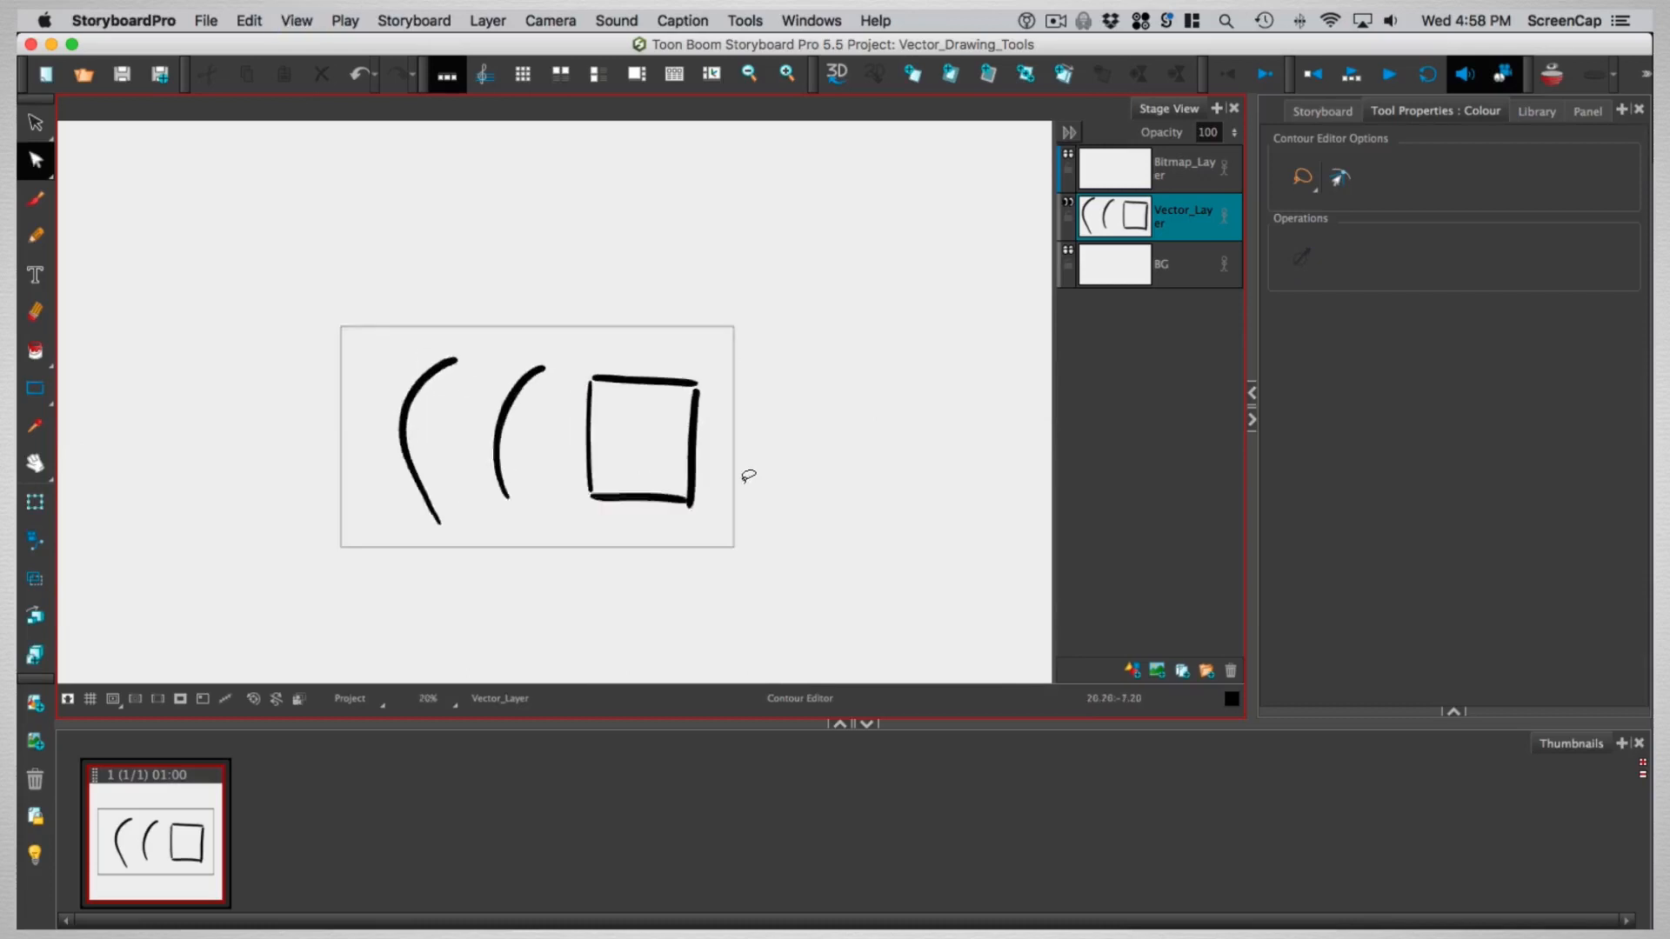
pyautogui.scroll(-3, 828, 478)
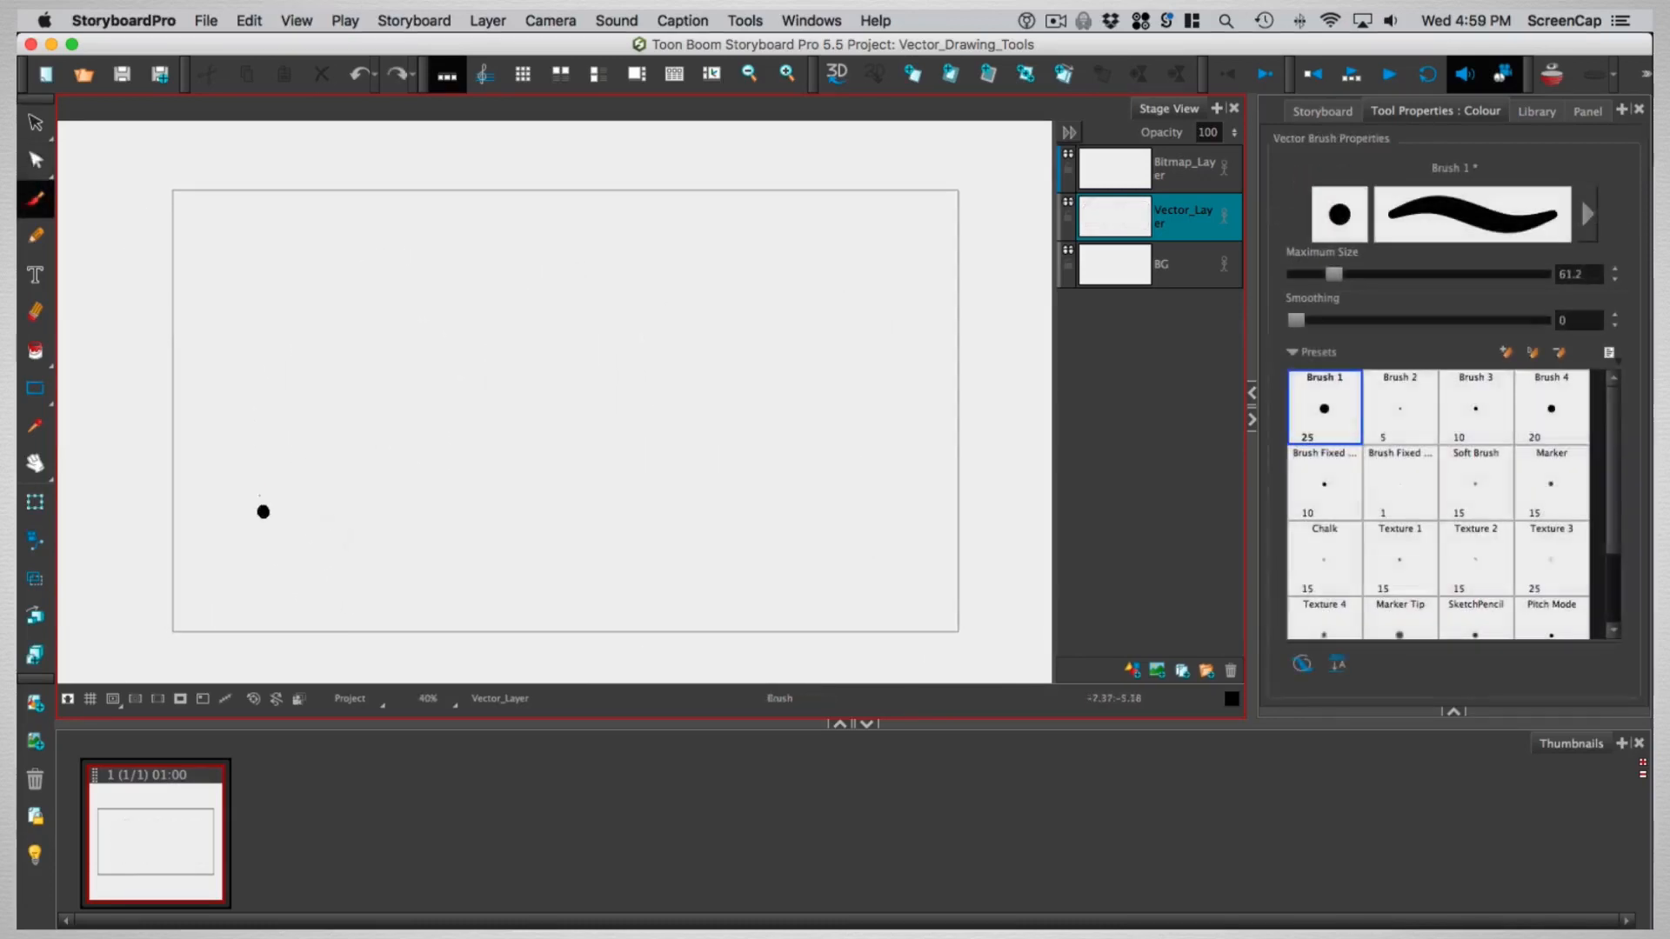
# - Paint a solid black patch on the left side of the empty frame with overlapping Brush 1 strokes at maximum size 61.2
pyautogui.moveTo(261, 508)
pyautogui.mouseDown()
pyautogui.moveTo(266, 256)
pyautogui.moveTo(265, 479)
pyautogui.moveTo(285, 517)
pyautogui.mouseUp()
pyautogui.moveTo(282, 286)
pyautogui.mouseDown()
pyautogui.moveTo(262, 459)
pyautogui.moveTo(305, 506)
pyautogui.moveTo(317, 492)
pyautogui.moveTo(312, 518)
pyautogui.moveTo(329, 505)
pyautogui.moveTo(333, 351)
pyautogui.moveTo(335, 448)
pyautogui.moveTo(367, 472)
pyautogui.moveTo(361, 339)
pyautogui.moveTo(403, 472)
pyautogui.mouseUp()
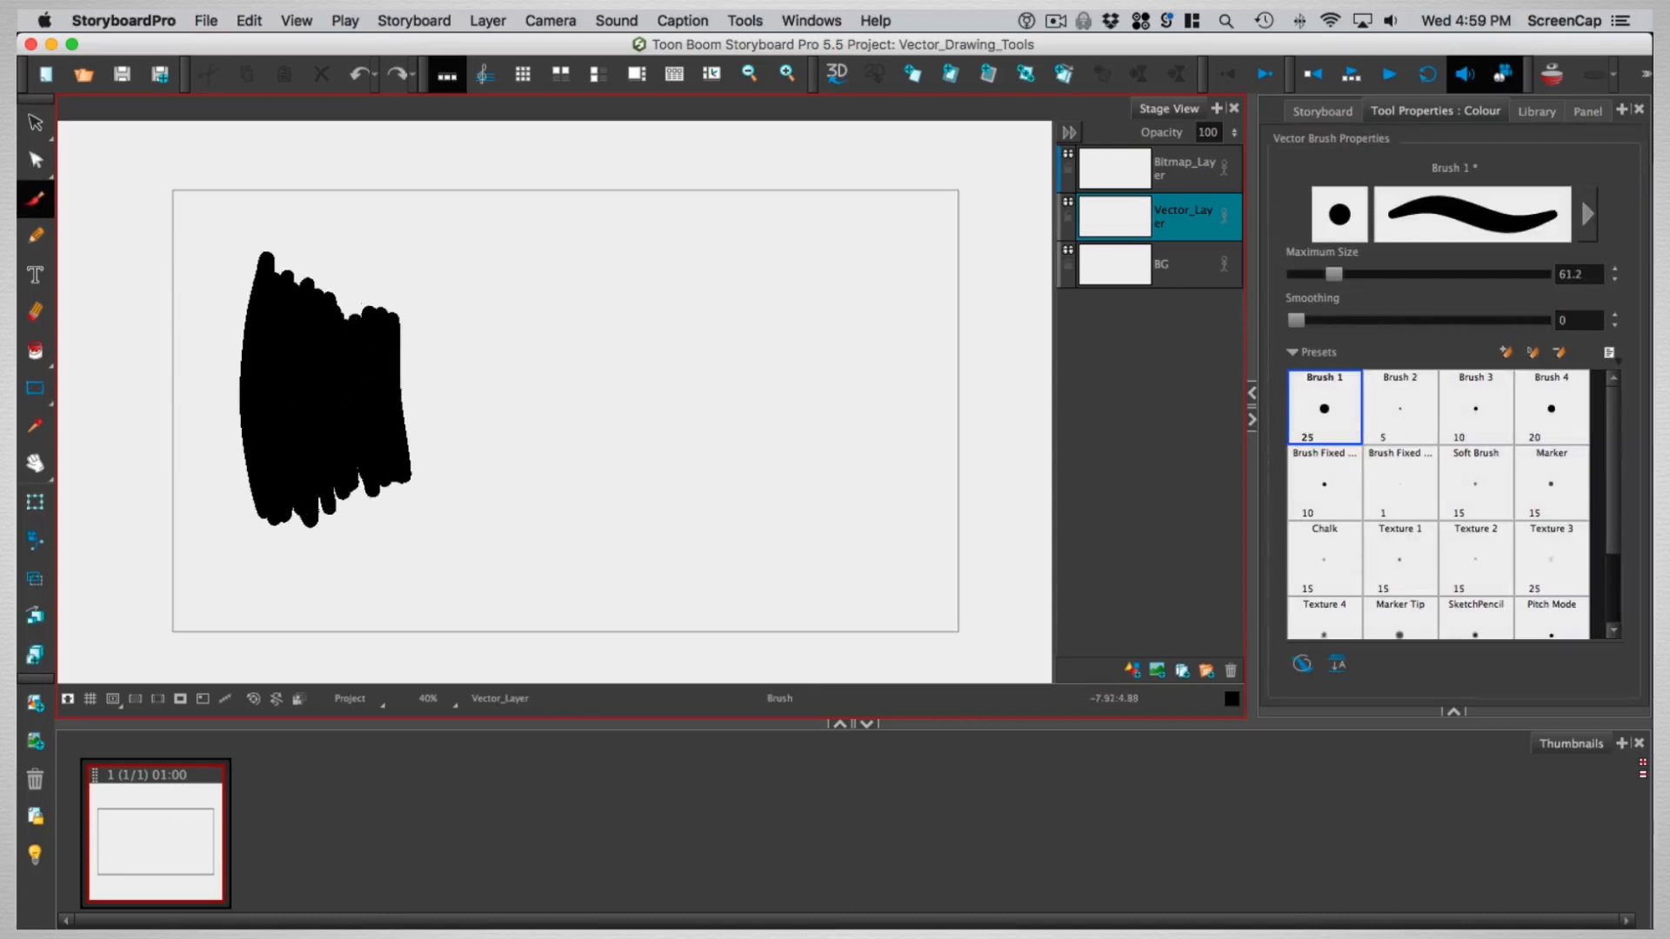
pyautogui.moveTo(271, 267); pyautogui.dragTo(370, 301)
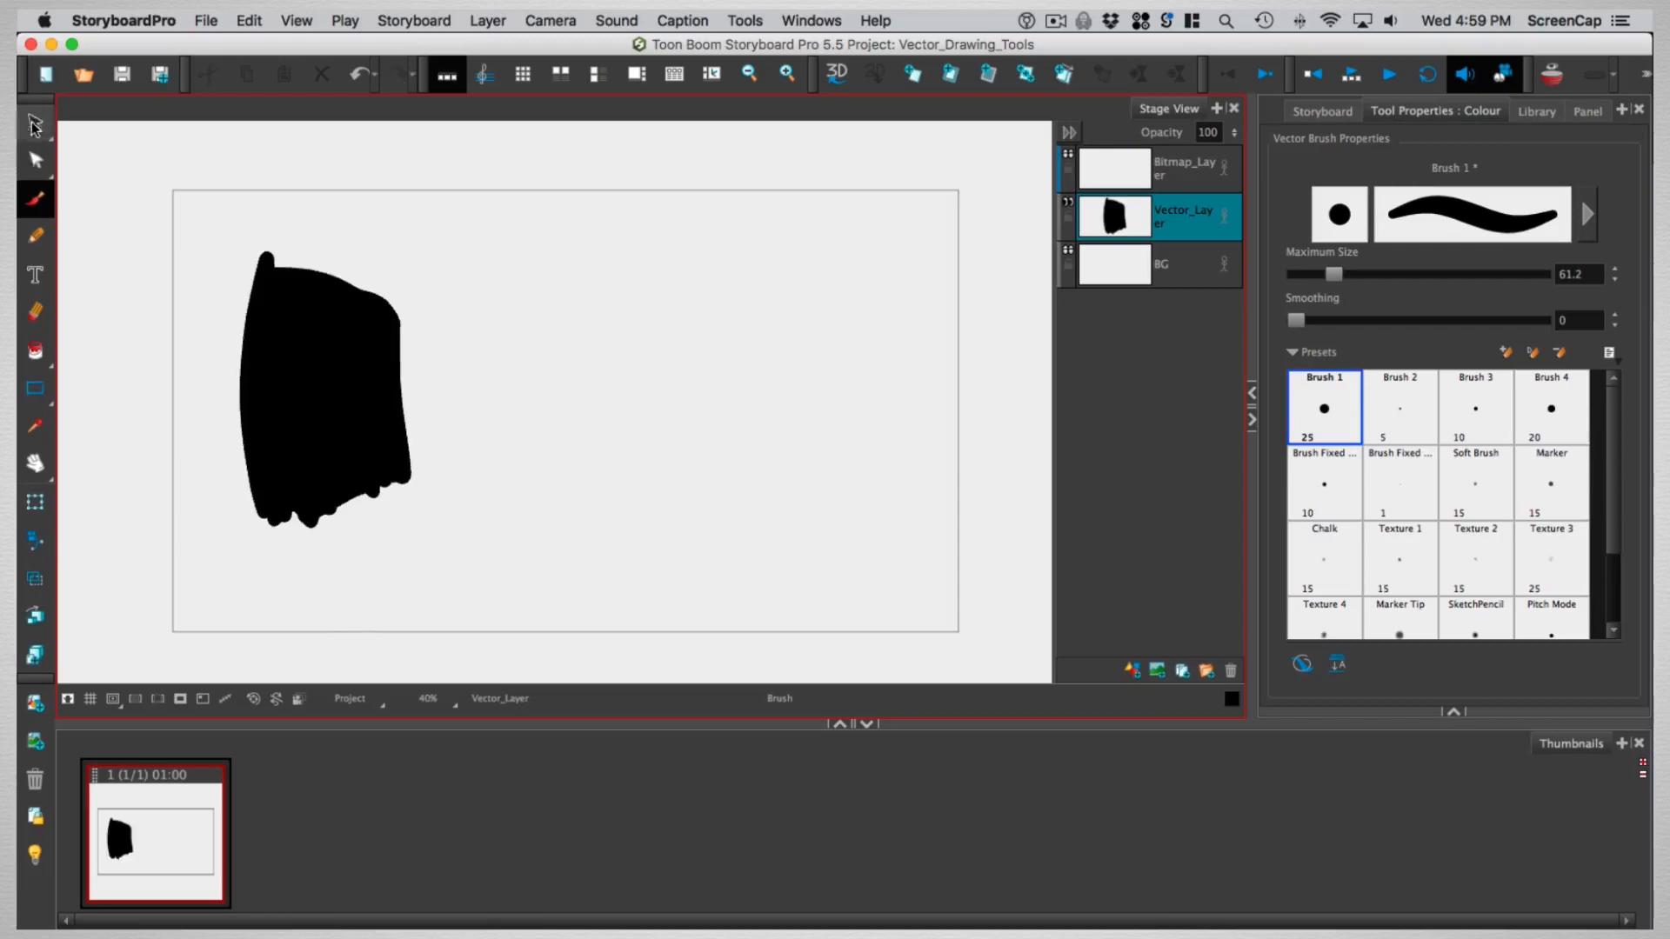
# - Move the painted black patch slightly to the right as a single shape and deselect it
pyautogui.click(33, 126)
pyautogui.click(359, 372)
pyautogui.moveTo(378, 297); pyautogui.dragTo(415, 289)
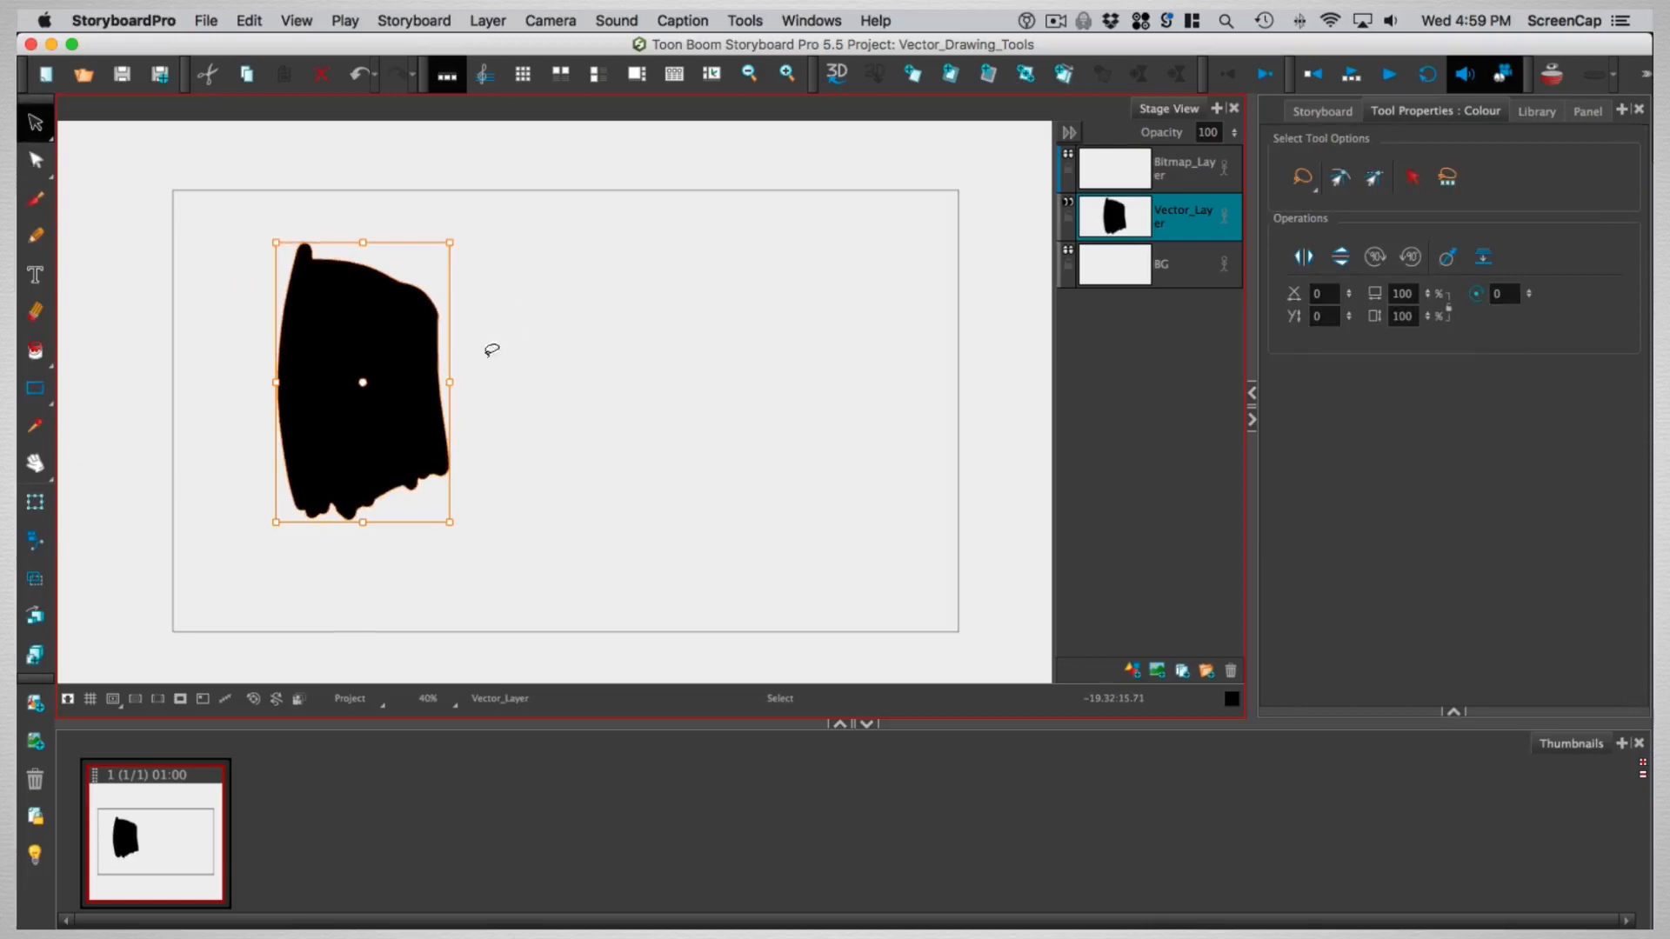
pyautogui.click(504, 406)
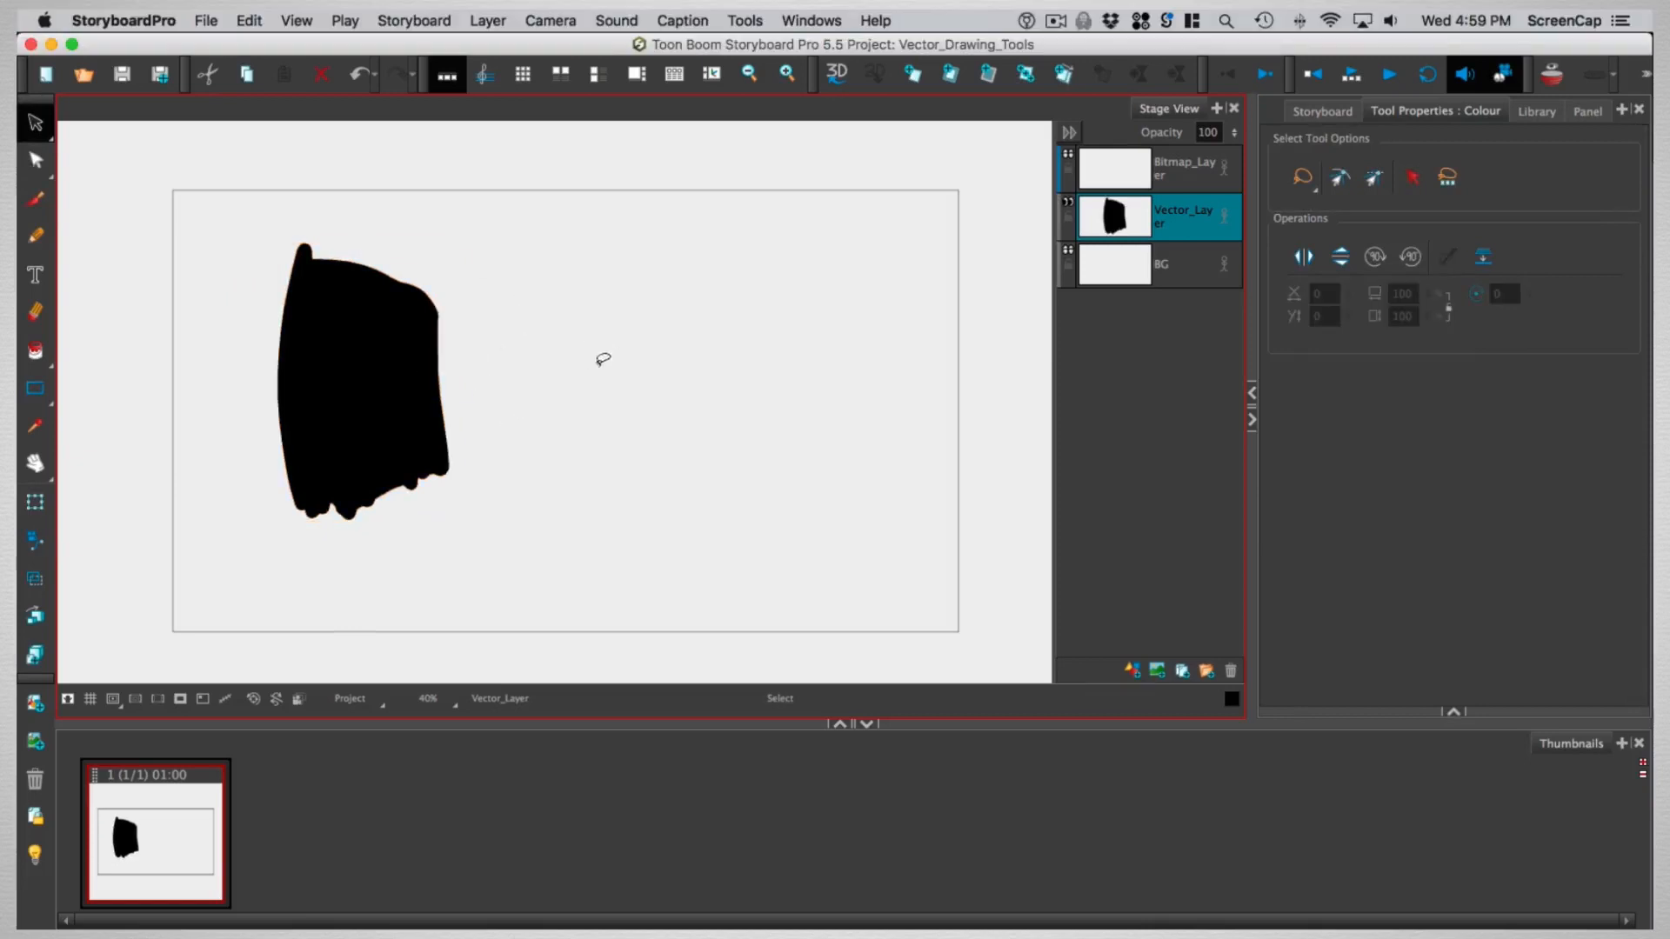
# - Paint a second black patch beside the first with separate overlapping brush strokes, and pull its individual strokes apart with the Select tool
pyautogui.click(49, 201)
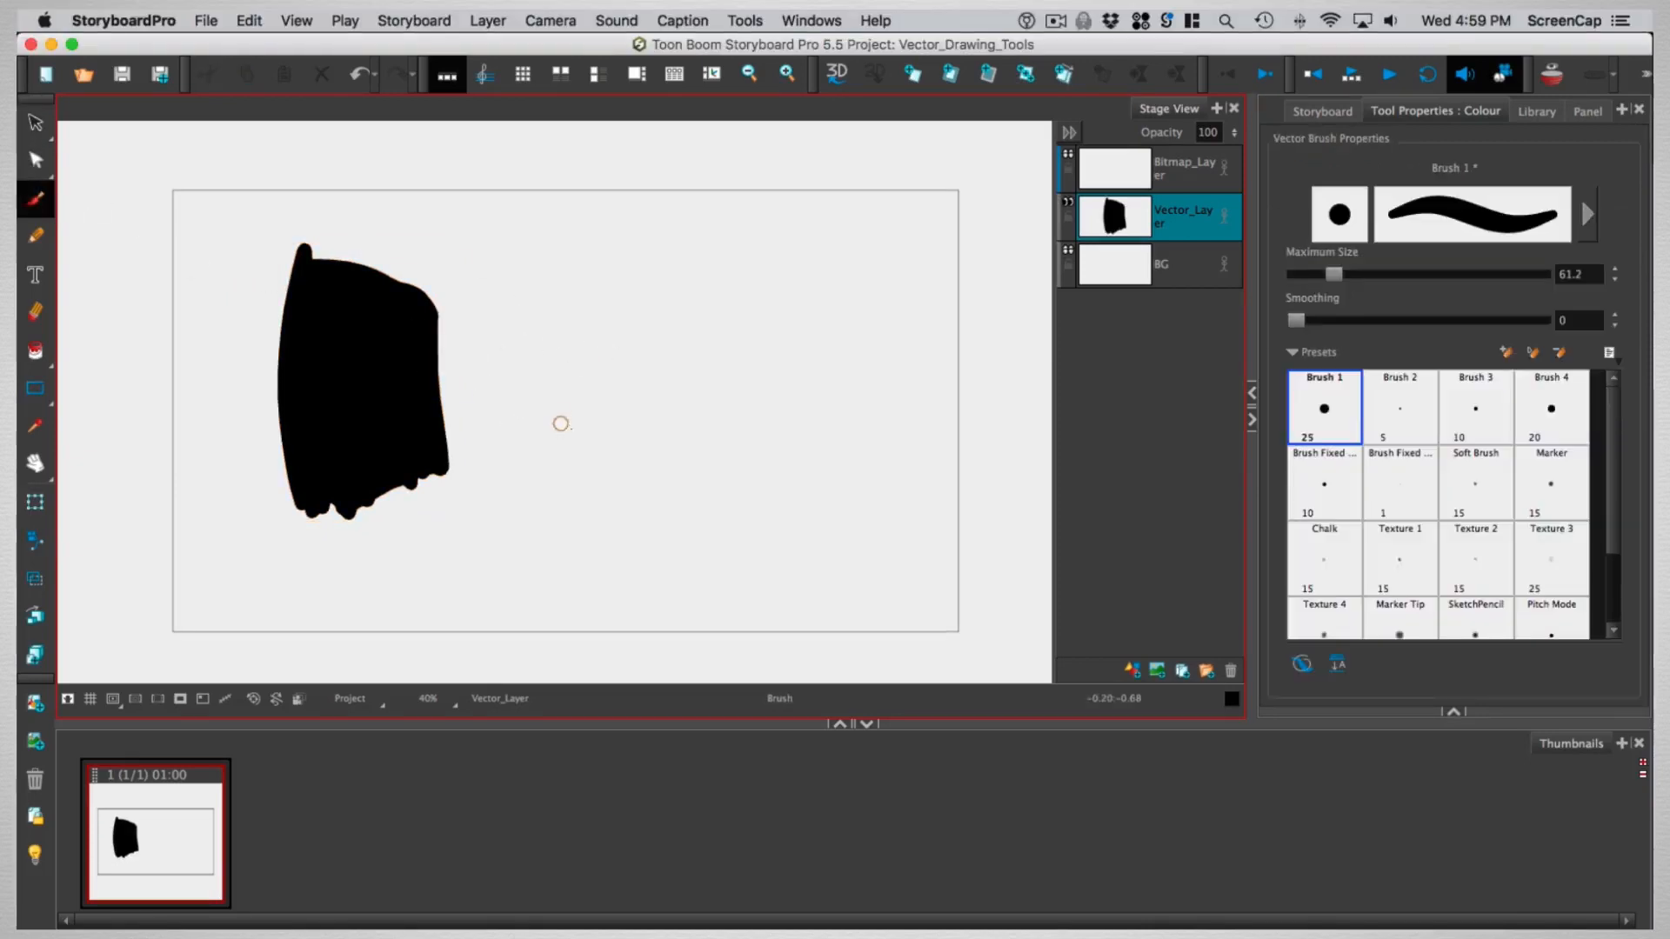
pyautogui.moveTo(593, 459)
pyautogui.mouseDown()
pyautogui.moveTo(578, 289)
pyautogui.moveTo(609, 467)
pyautogui.moveTo(623, 306)
pyautogui.moveTo(637, 454)
pyautogui.moveTo(679, 296)
pyautogui.moveTo(718, 452)
pyautogui.moveTo(729, 276)
pyautogui.mouseUp()
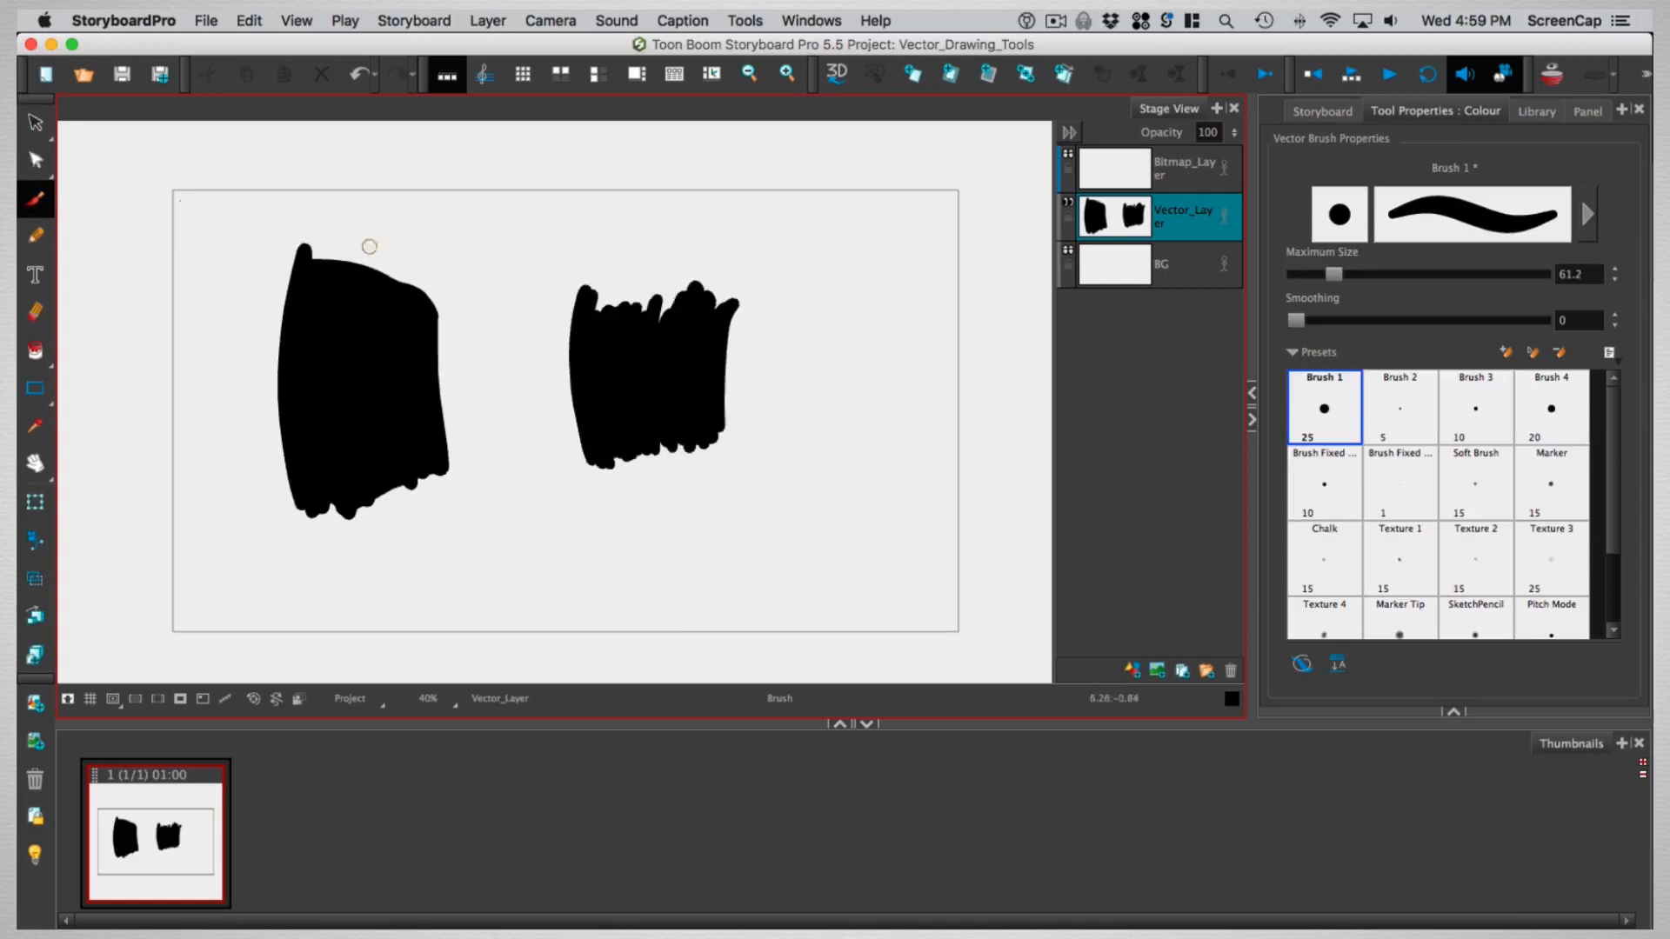
pyautogui.hotkey('alt', 's')
pyautogui.click(594, 385)
pyautogui.click(719, 368)
pyautogui.moveTo(818, 306)
pyautogui.mouseDown()
pyautogui.moveTo(712, 345)
pyautogui.moveTo(807, 325)
pyautogui.mouseUp()
pyautogui.click(745, 395)
pyautogui.moveTo(709, 403); pyautogui.dragTo(745, 400)
pyautogui.moveTo(693, 385); pyautogui.dragTo(717, 383)
pyautogui.click(700, 313)
pyautogui.moveTo(697, 312)
pyautogui.mouseDown()
pyautogui.moveTo(716, 268)
pyautogui.moveTo(697, 258)
pyautogui.mouseUp()
pyautogui.moveTo(581, 376); pyautogui.dragTo(544, 379)
pyautogui.moveTo(588, 323); pyautogui.dragTo(570, 324)
# - Delete all the black artwork from the vector layer and set the brush colour's opacity to 40
pyautogui.moveTo(503, 563)
pyautogui.mouseDown()
pyautogui.moveTo(587, 131)
pyautogui.moveTo(328, 604)
pyautogui.mouseUp()
pyautogui.press('Delete')
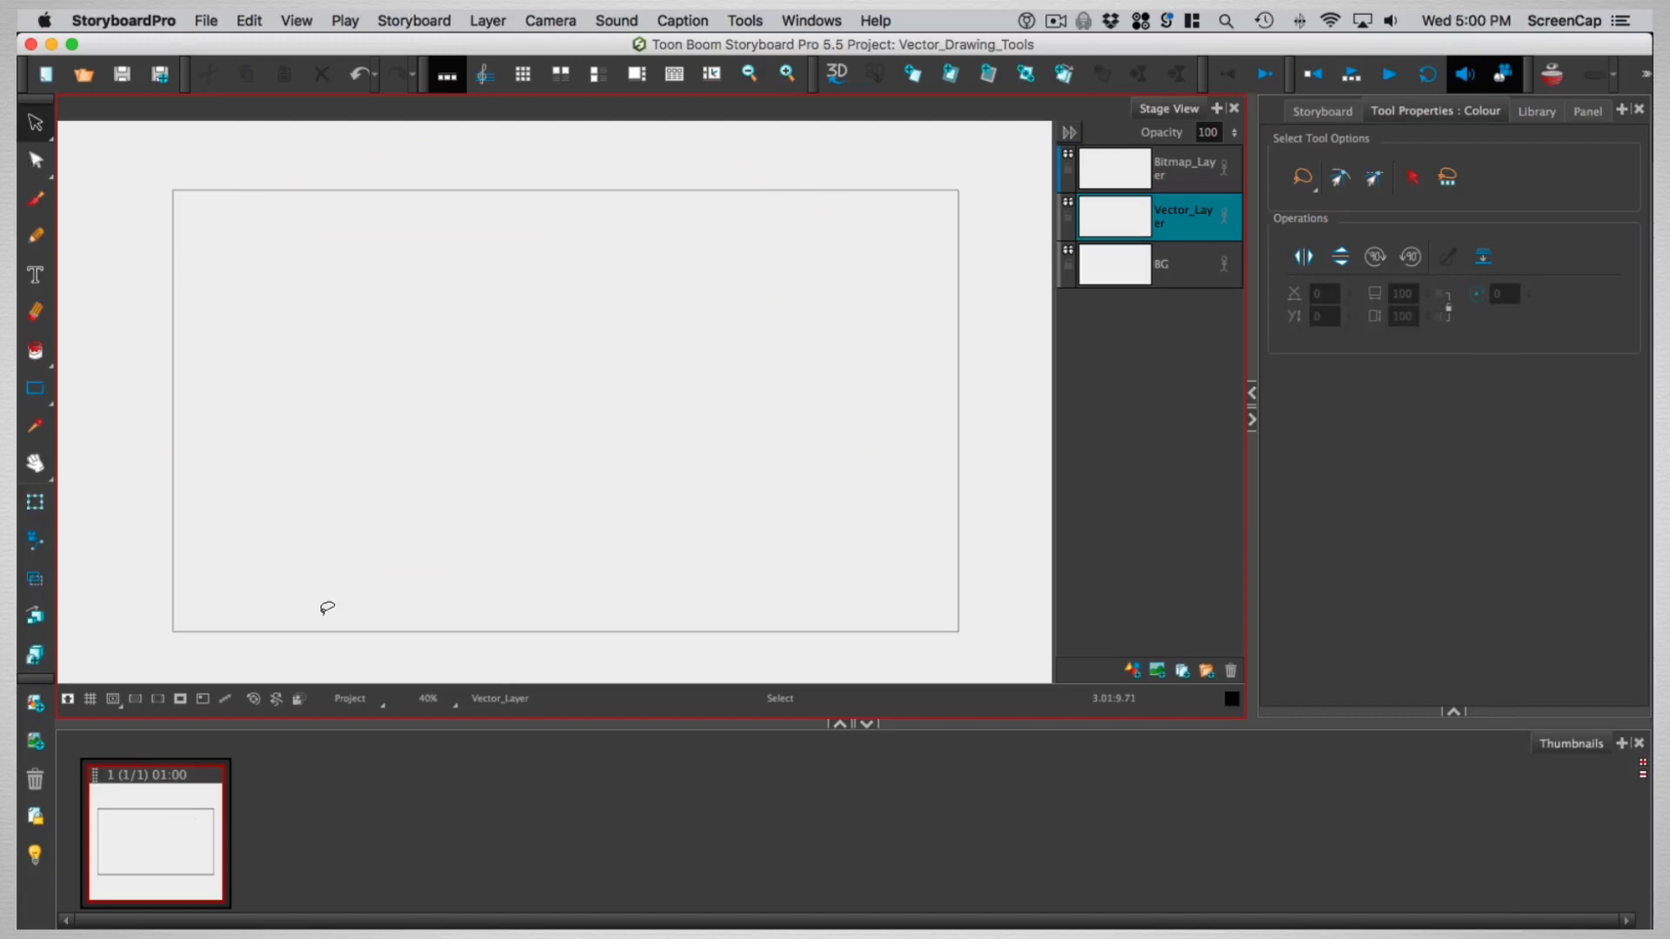
pyautogui.click(1455, 713)
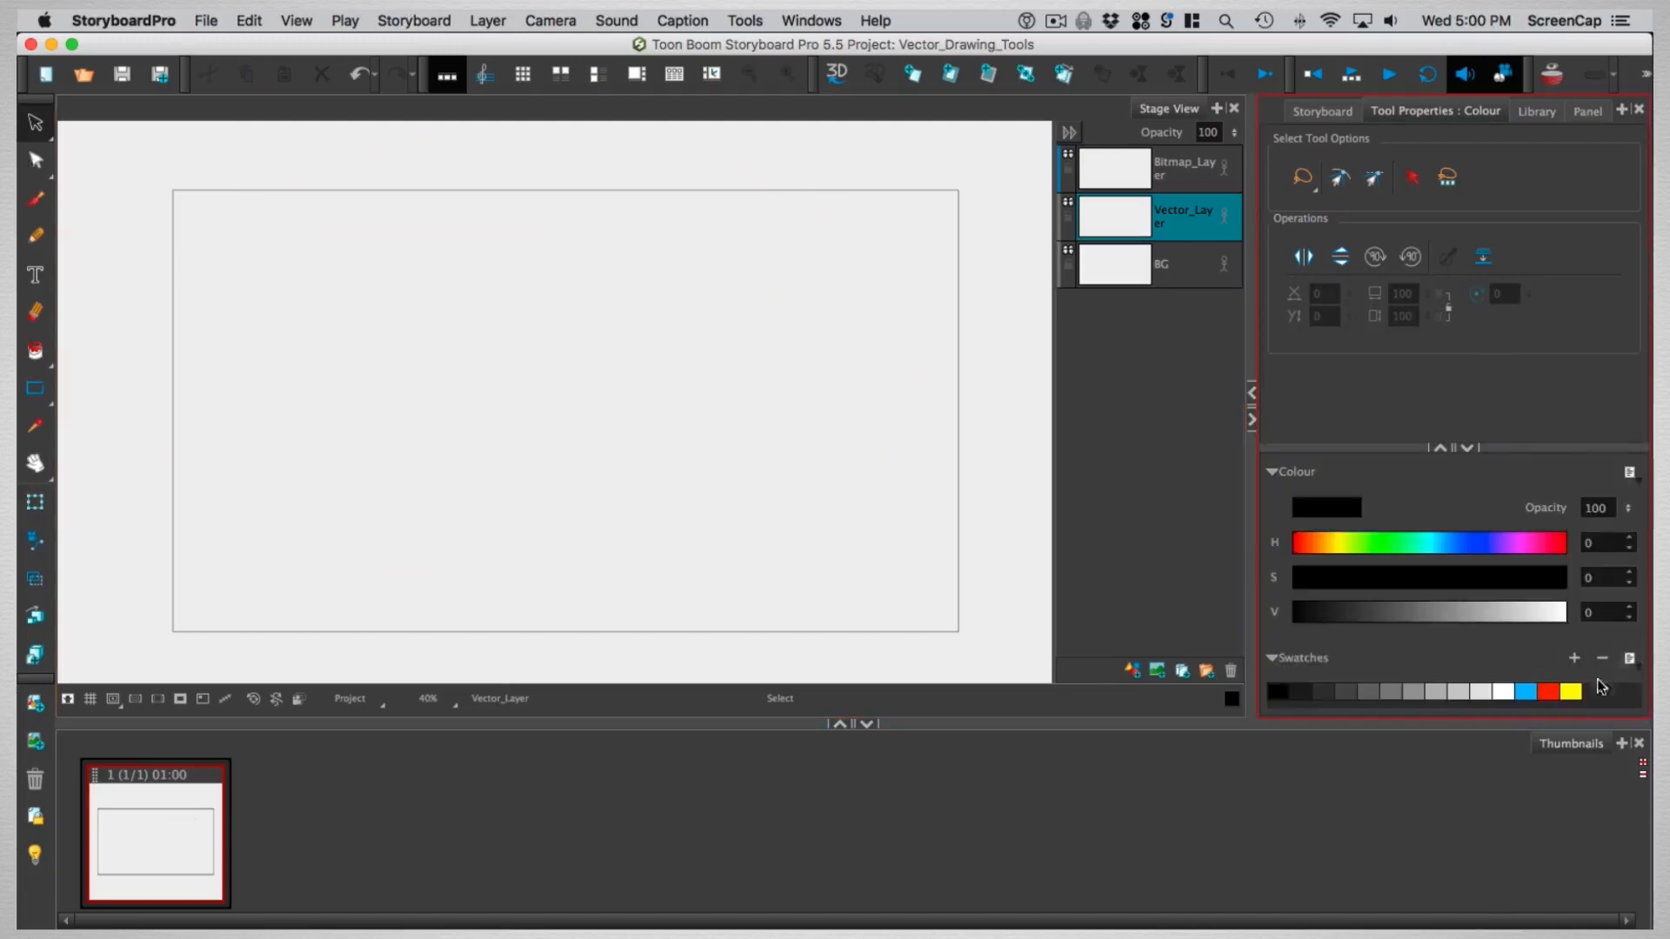
pyautogui.moveTo(1626, 514); pyautogui.dragTo(1630, 623)
# - Paint a semi-transparent patch on the left side of the frame in one continuous Brush 1 stroke at maximum size 150
pyautogui.click(37, 198)
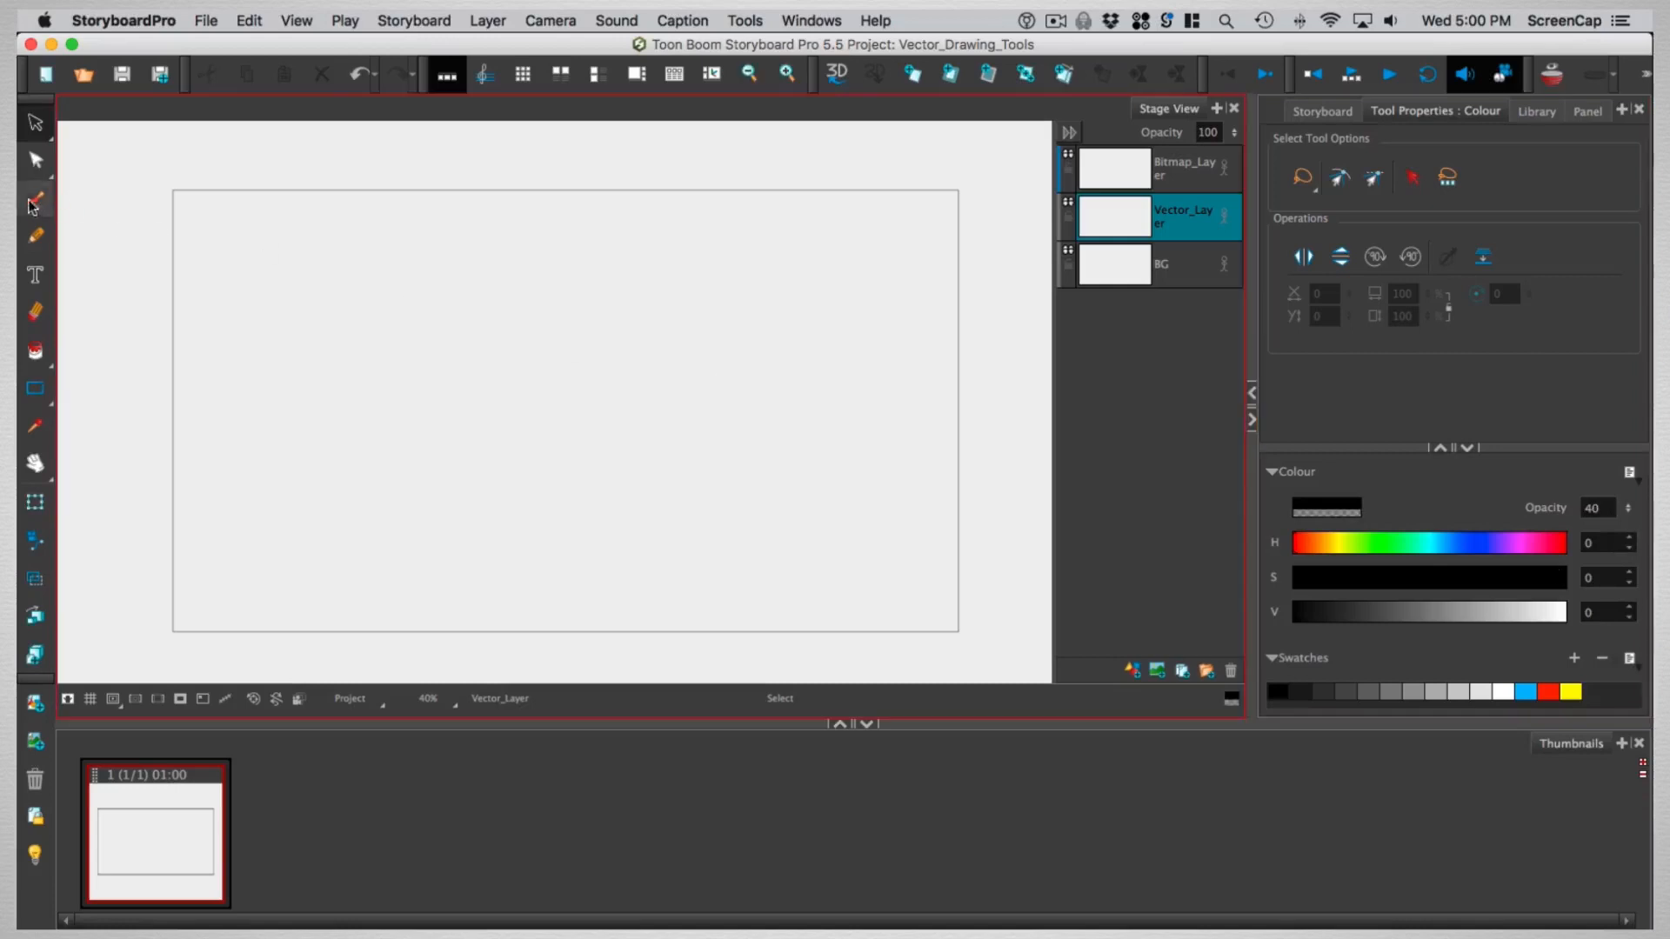
pyautogui.press('o')
pyautogui.moveTo(428, 493); pyautogui.dragTo(658, 504)
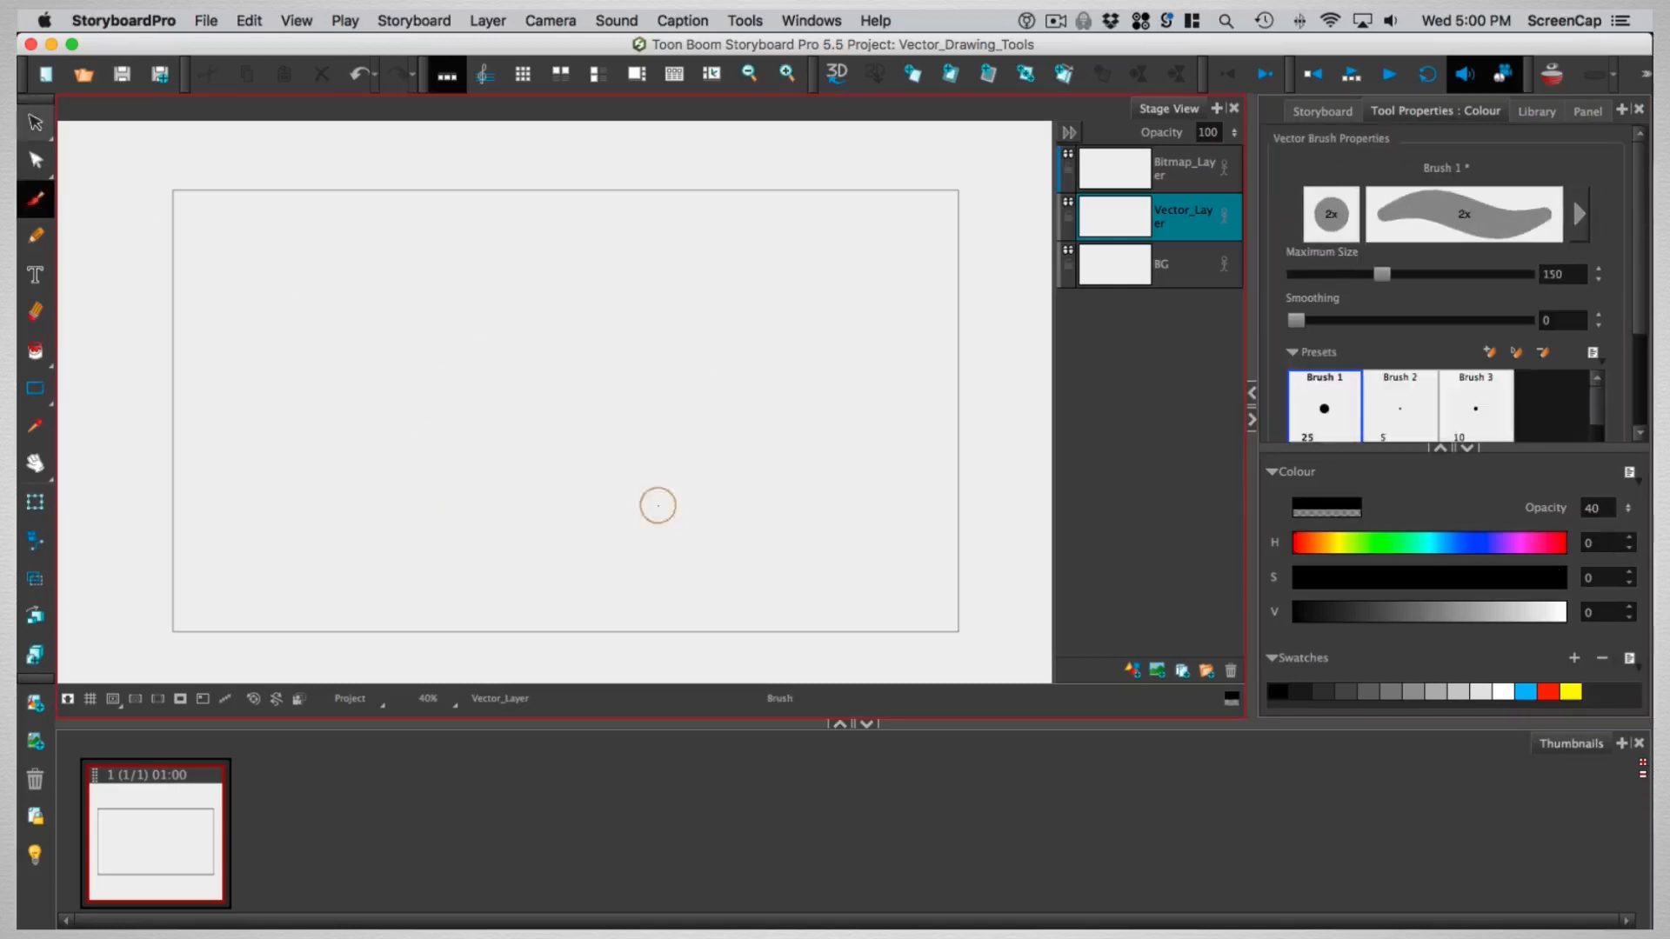
pyautogui.moveTo(315, 323)
pyautogui.mouseDown()
pyautogui.moveTo(318, 454)
pyautogui.moveTo(382, 429)
pyautogui.moveTo(407, 474)
pyautogui.mouseUp()
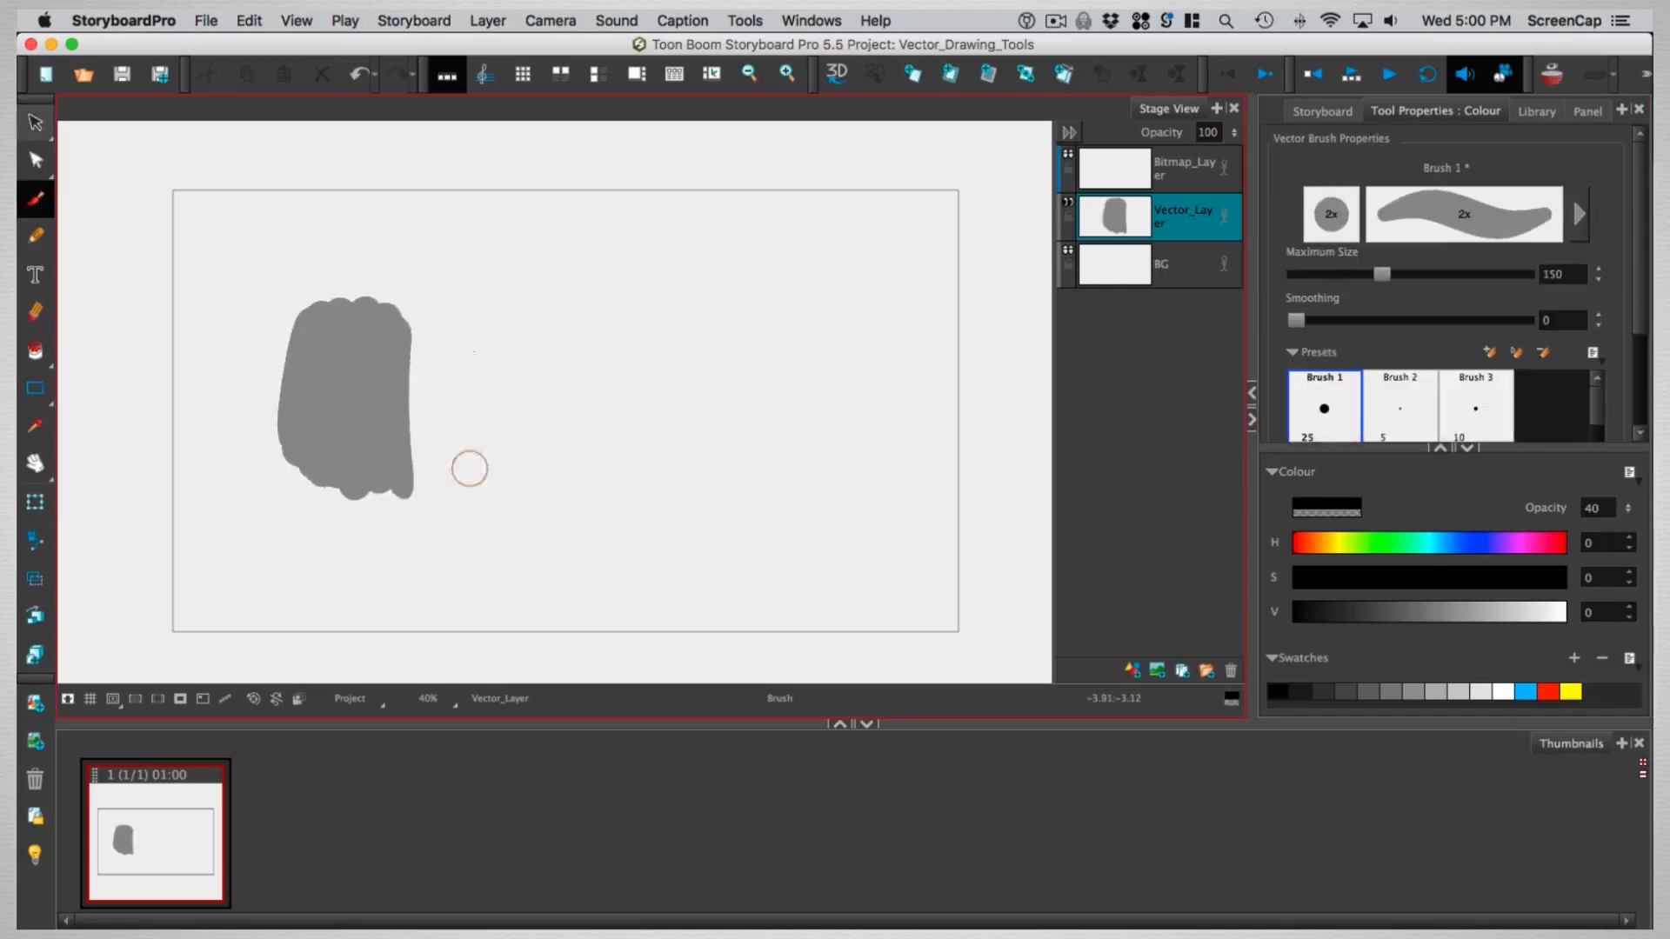
# - Paint a second semi-transparent patch to the right of the first with several separate overlapping strokes
pyautogui.moveTo(541, 291)
pyautogui.mouseDown()
pyautogui.moveTo(548, 478)
pyautogui.moveTo(574, 283)
pyautogui.mouseUp()
pyautogui.moveTo(587, 473)
pyautogui.mouseDown()
pyautogui.moveTo(580, 348)
pyautogui.moveTo(601, 482)
pyautogui.moveTo(603, 380)
pyautogui.moveTo(616, 473)
pyautogui.moveTo(597, 308)
pyautogui.mouseUp()
pyautogui.moveTo(618, 478); pyautogui.dragTo(613, 304)
pyautogui.moveTo(634, 484); pyautogui.dragTo(634, 323)
pyautogui.moveTo(653, 465)
pyautogui.mouseDown()
pyautogui.moveTo(644, 415)
pyautogui.moveTo(670, 315)
pyautogui.moveTo(687, 331)
pyautogui.moveTo(700, 474)
pyautogui.moveTo(713, 466)
pyautogui.moveTo(718, 321)
pyautogui.mouseUp()
pyautogui.moveTo(727, 343); pyautogui.dragTo(730, 459)
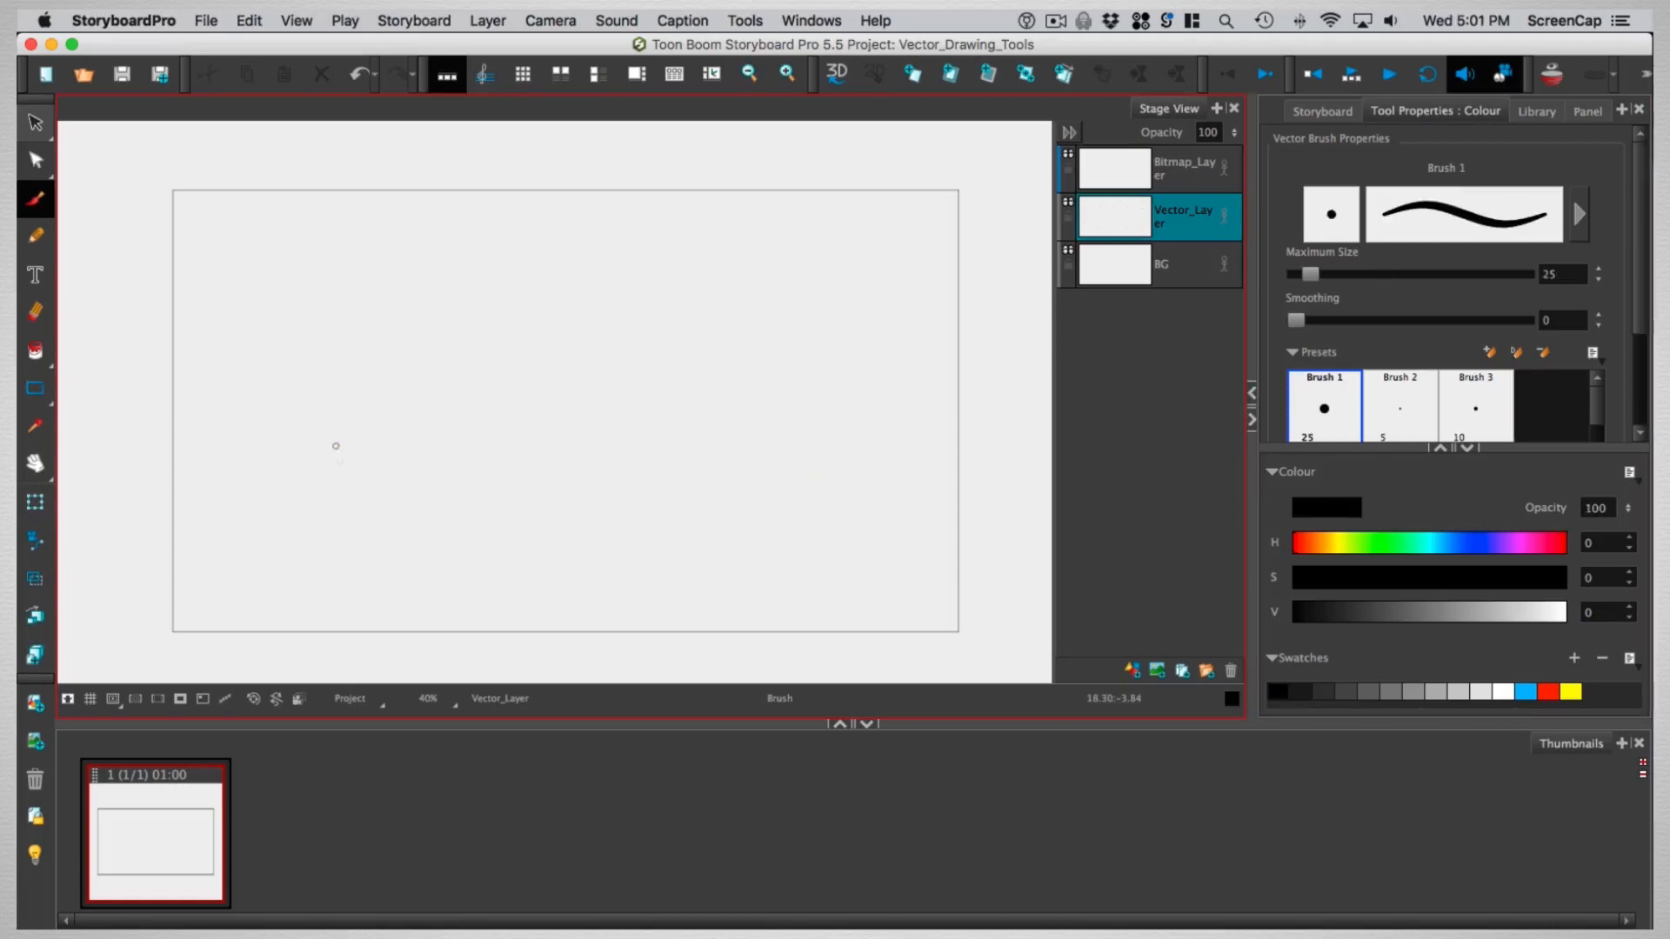
# - Draw an opaque black circle outline on the left at brush size 25 and thick strokes to its right at size 150
pyautogui.moveTo(374, 497)
pyautogui.mouseDown()
pyautogui.moveTo(309, 467)
pyautogui.moveTo(272, 350)
pyautogui.moveTo(343, 273)
pyautogui.moveTo(434, 281)
pyautogui.mouseUp()
pyautogui.moveTo(474, 445); pyautogui.dragTo(357, 497)
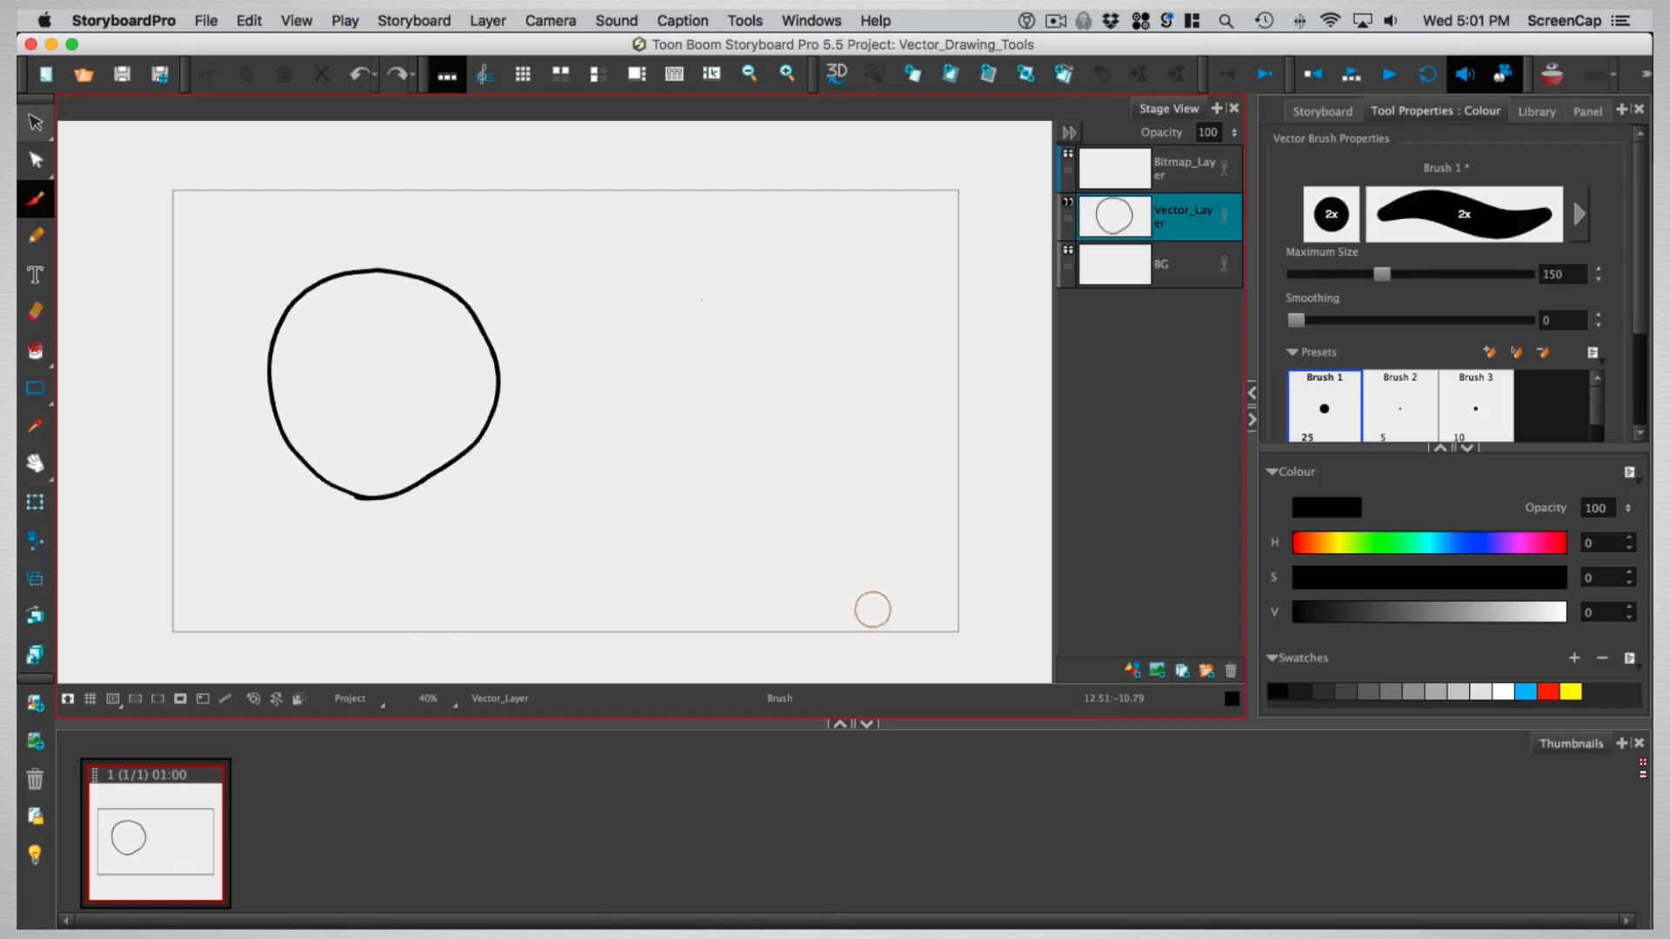
pyautogui.moveTo(663, 297); pyautogui.dragTo(892, 304)
pyautogui.moveTo(664, 304)
pyautogui.mouseDown()
pyautogui.moveTo(663, 444)
pyautogui.moveTo(761, 484)
pyautogui.moveTo(885, 410)
pyautogui.moveTo(688, 328)
pyautogui.moveTo(688, 435)
pyautogui.moveTo(835, 417)
pyautogui.moveTo(857, 461)
pyautogui.moveTo(646, 414)
pyautogui.mouseUp()
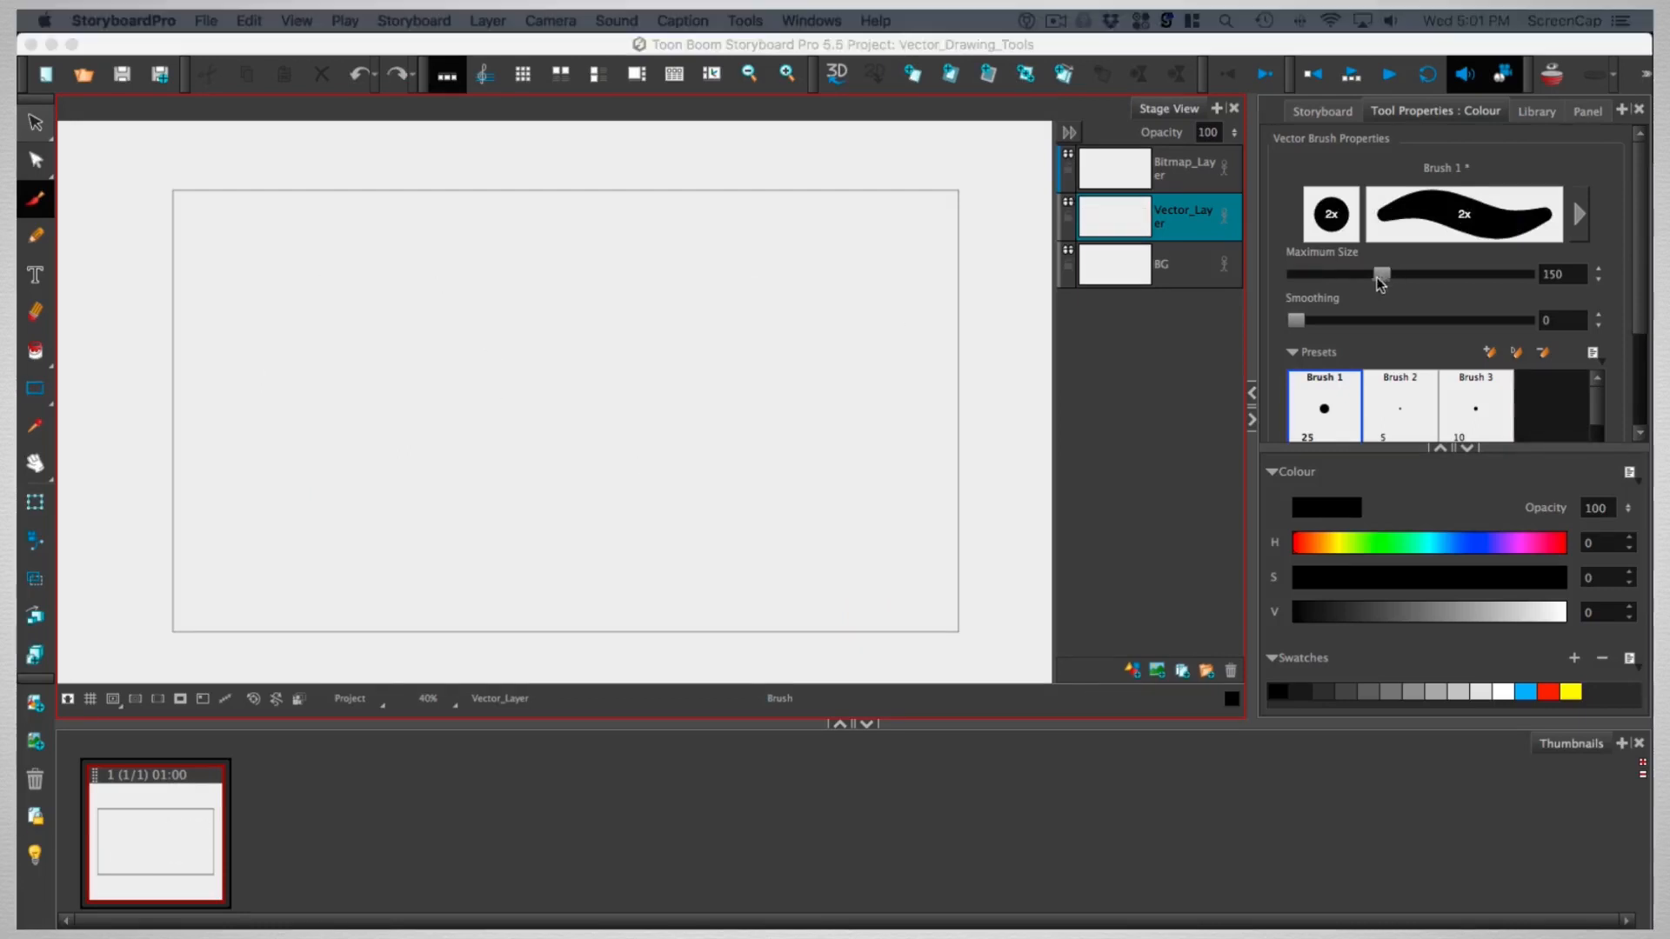
# - Paint a diagonal green patch mid-frame with Brush 1 at maximum size 51.2, using colour H 120, S 48, V 70
pyautogui.click(1332, 396)
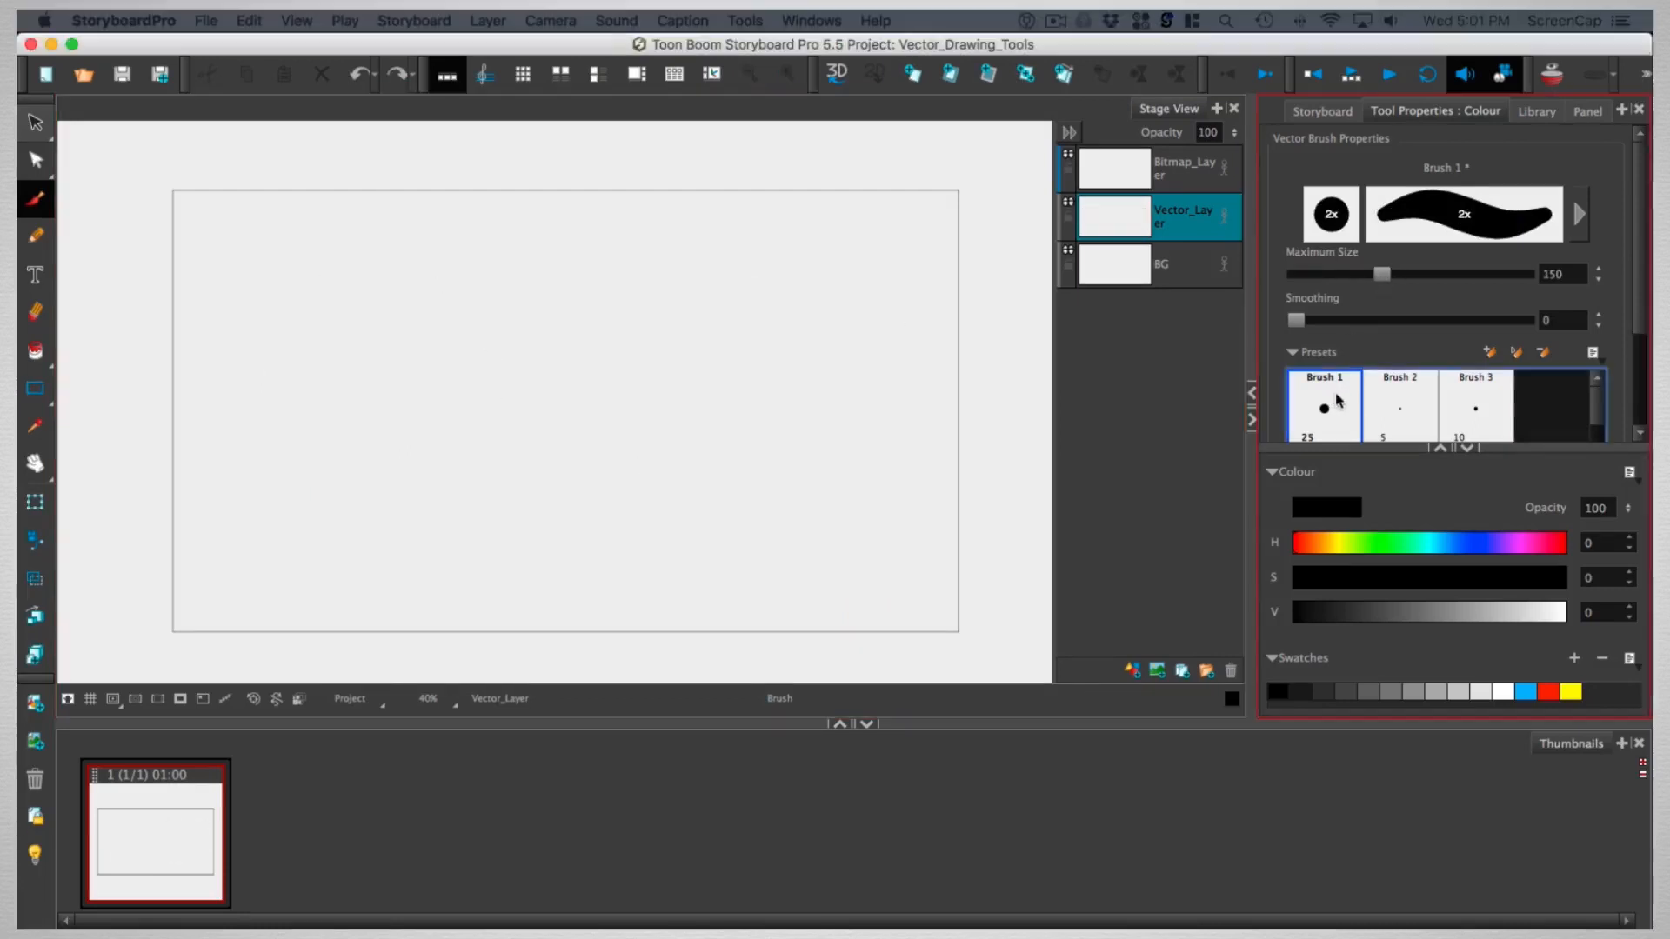
pyautogui.moveTo(1311, 275); pyautogui.dragTo(1345, 277)
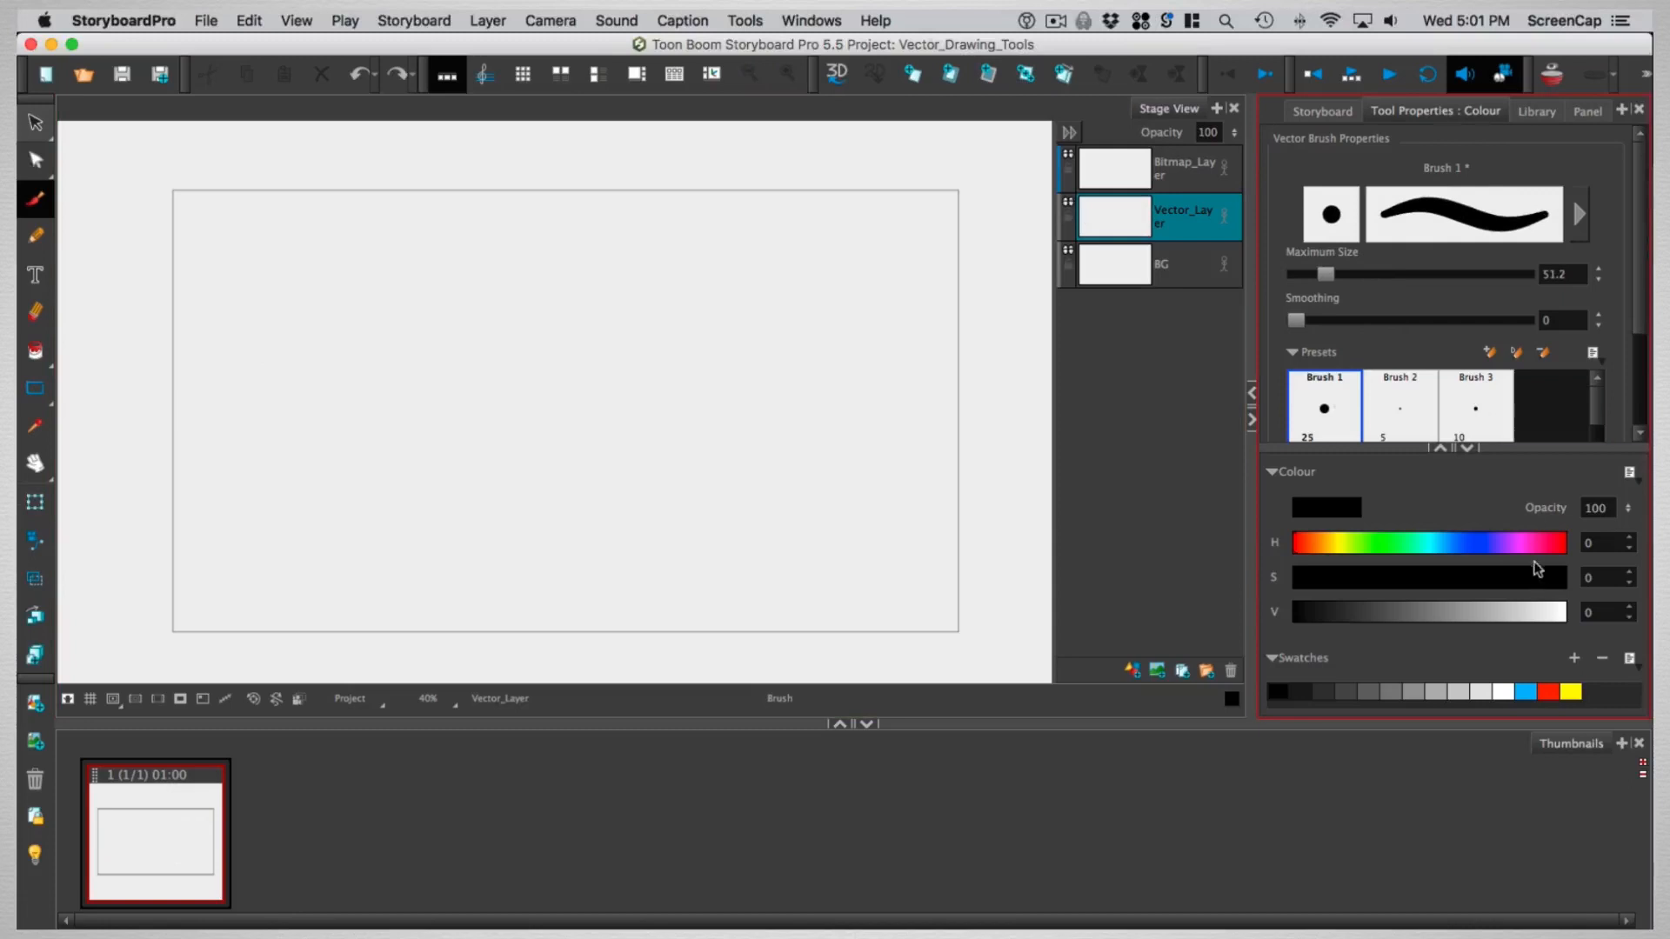
pyautogui.click(1410, 579)
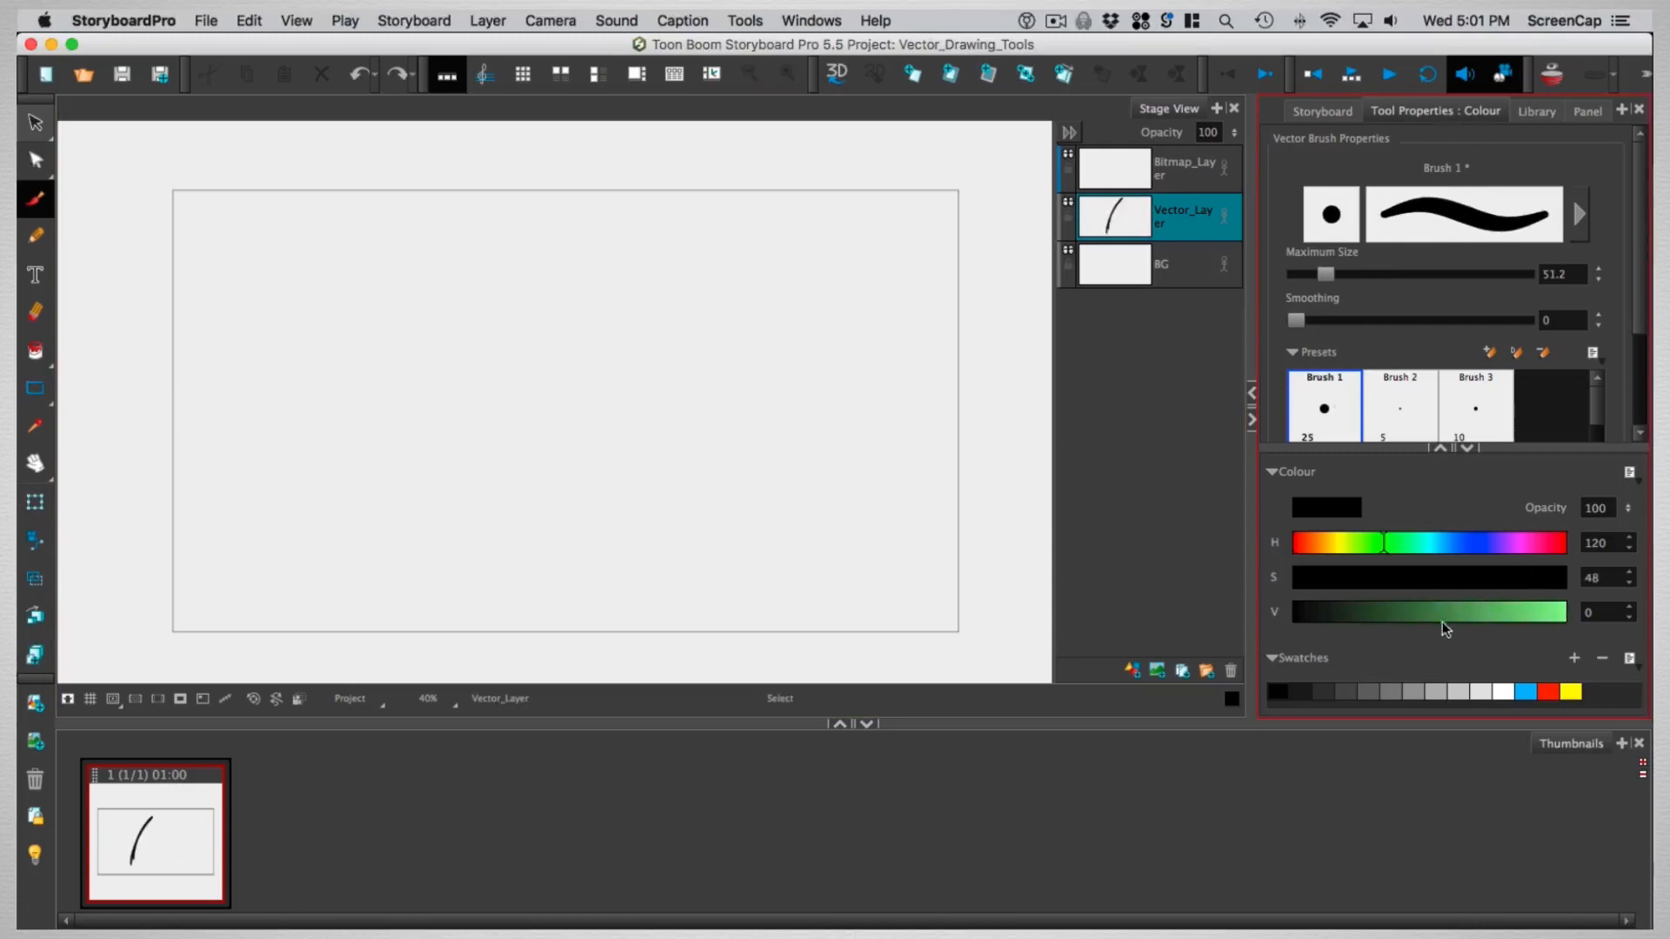
pyautogui.click(1484, 612)
pyautogui.moveTo(548, 287)
pyautogui.mouseDown()
pyautogui.moveTo(460, 533)
pyautogui.moveTo(546, 306)
pyautogui.moveTo(474, 522)
pyautogui.moveTo(562, 331)
pyautogui.mouseUp()
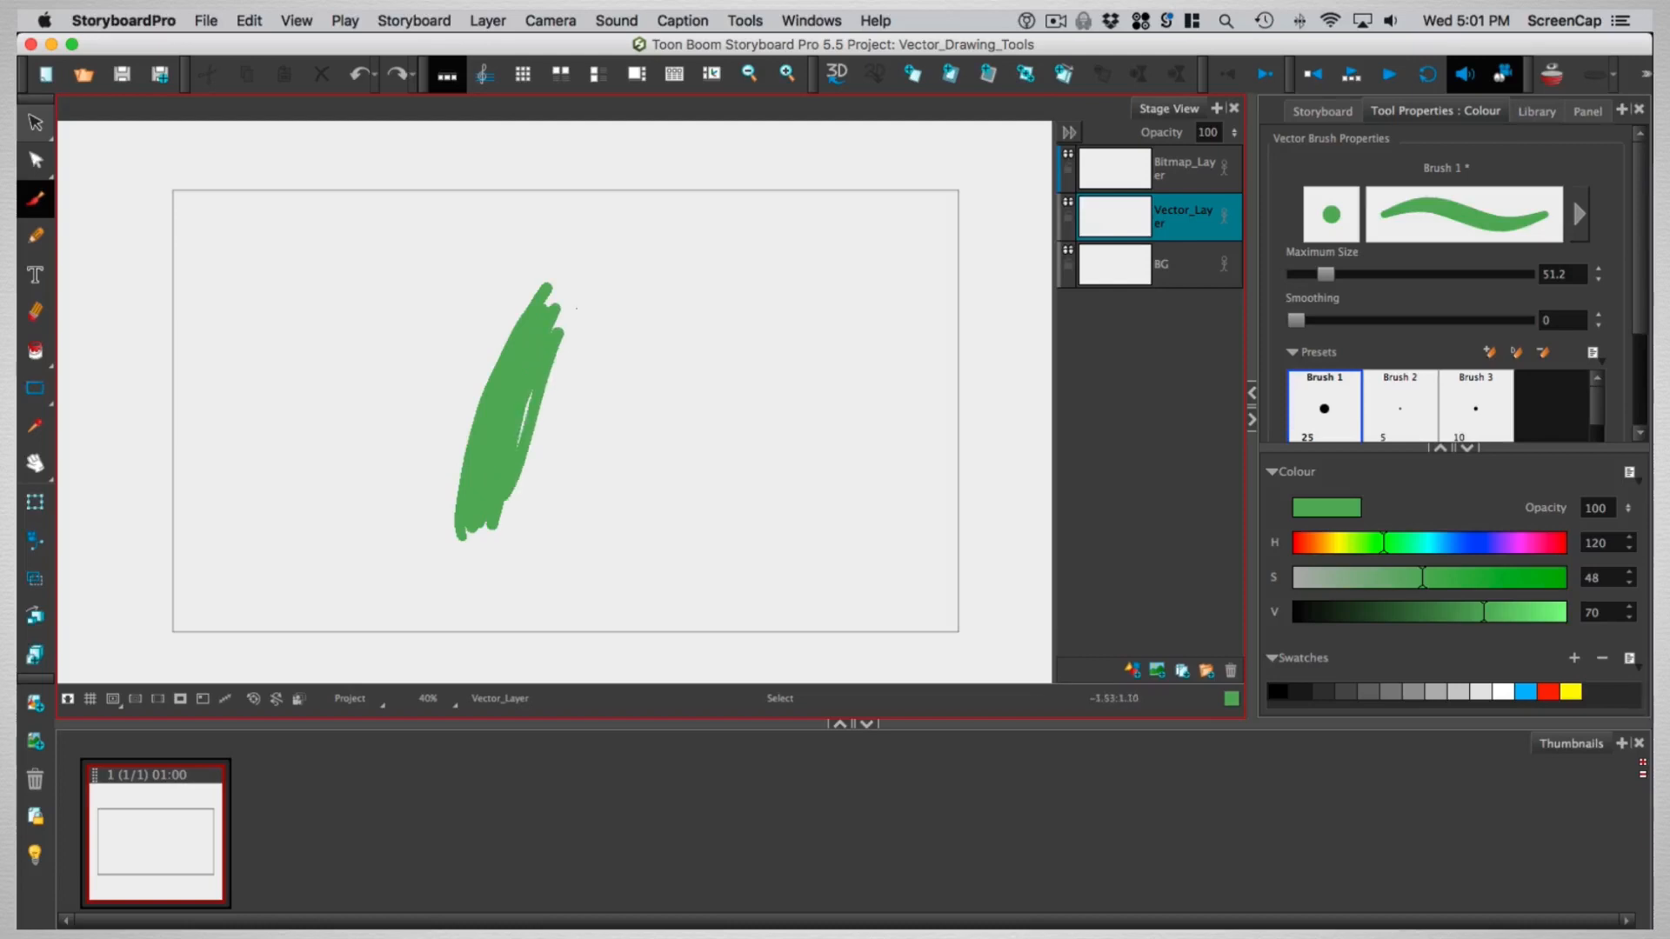
# - Paint a dark blue band across the green patch with colour H 235, S 48, V 34
pyautogui.click(1471, 542)
pyautogui.click(1387, 612)
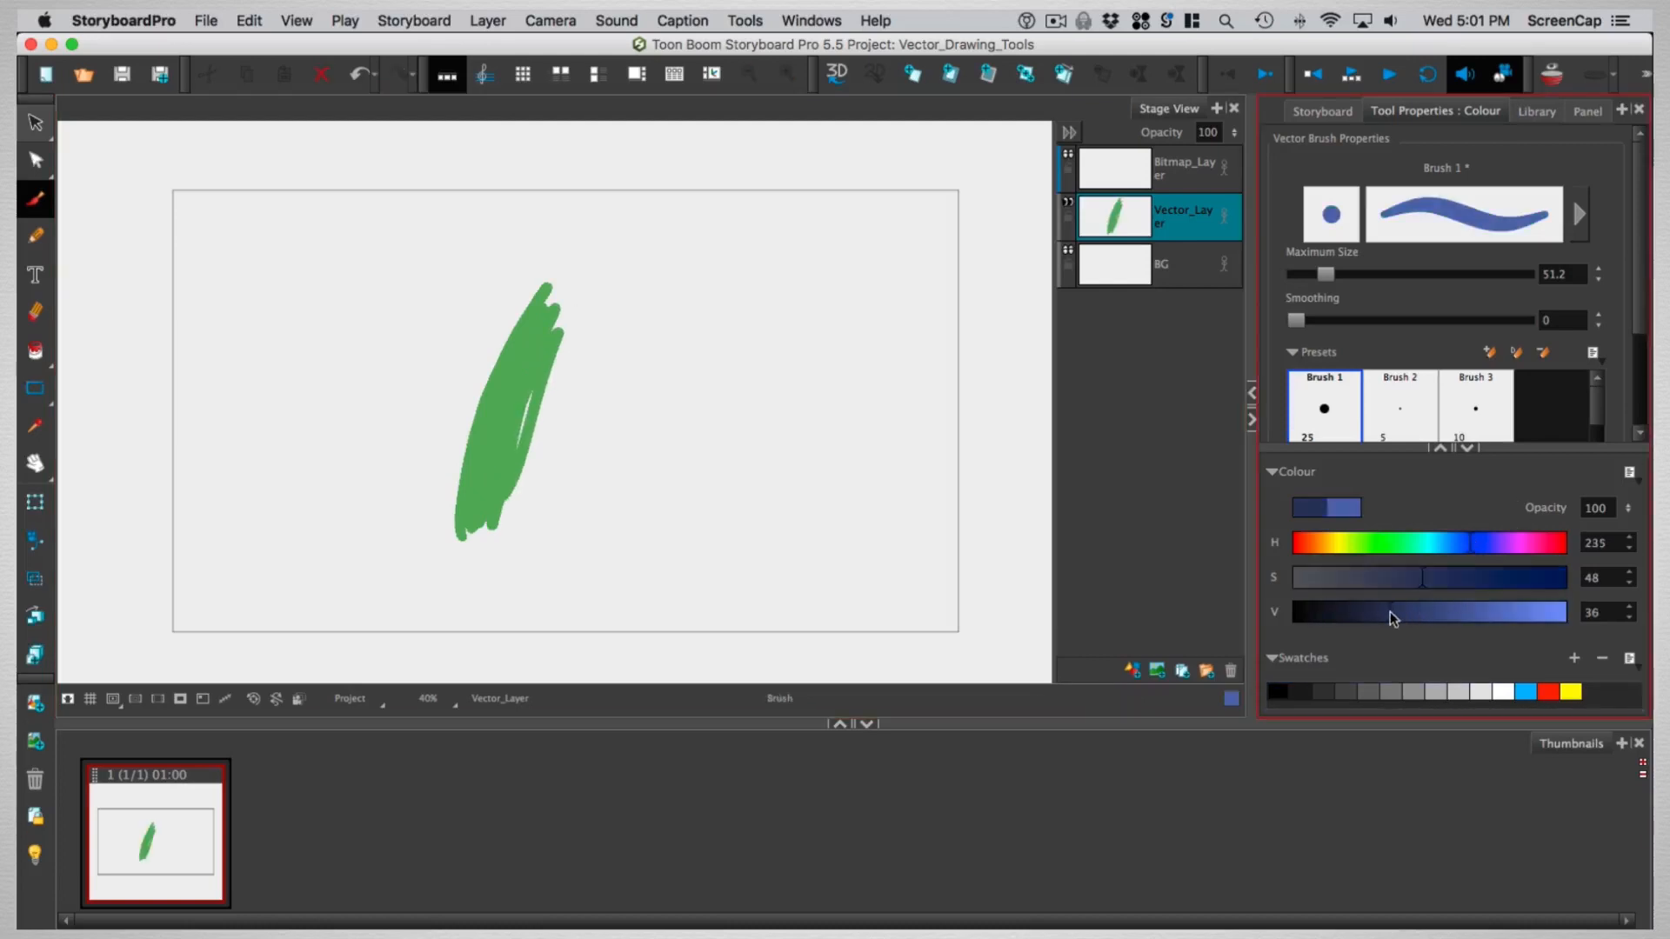
pyautogui.moveTo(418, 415)
pyautogui.mouseDown()
pyautogui.moveTo(583, 394)
pyautogui.moveTo(374, 435)
pyautogui.moveTo(661, 403)
pyautogui.moveTo(361, 476)
pyautogui.mouseUp()
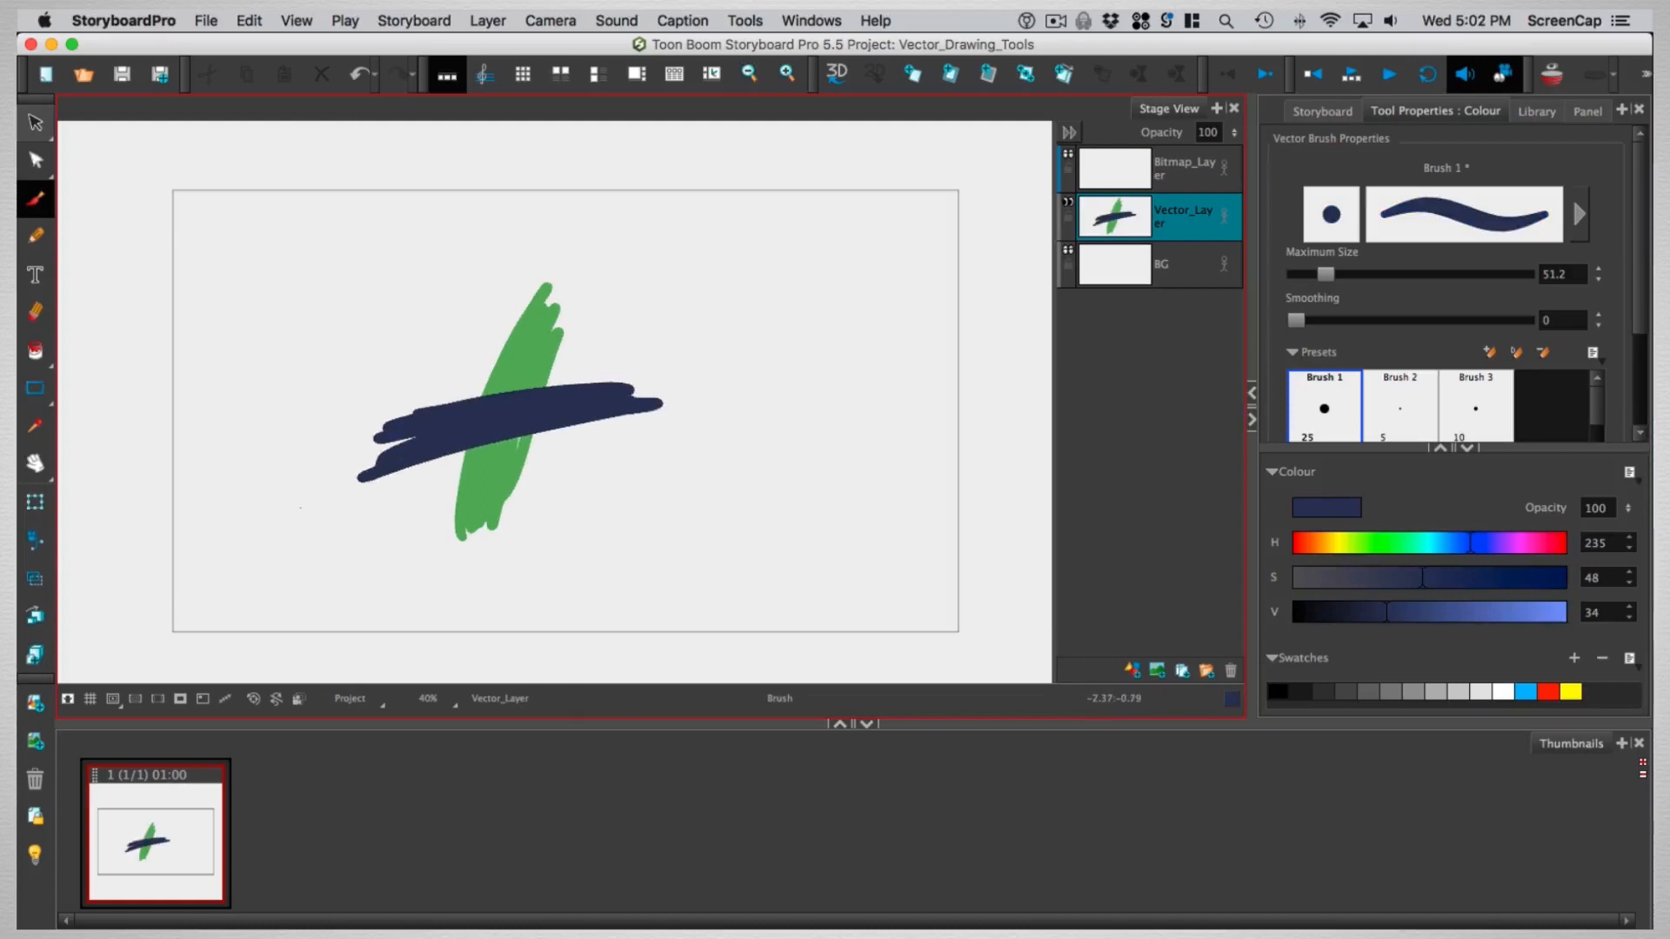
# - Enable Draw Behind and paint a diagonal dark blue patch on the right side of the frame
pyautogui.scroll(-4, 1410, 331)
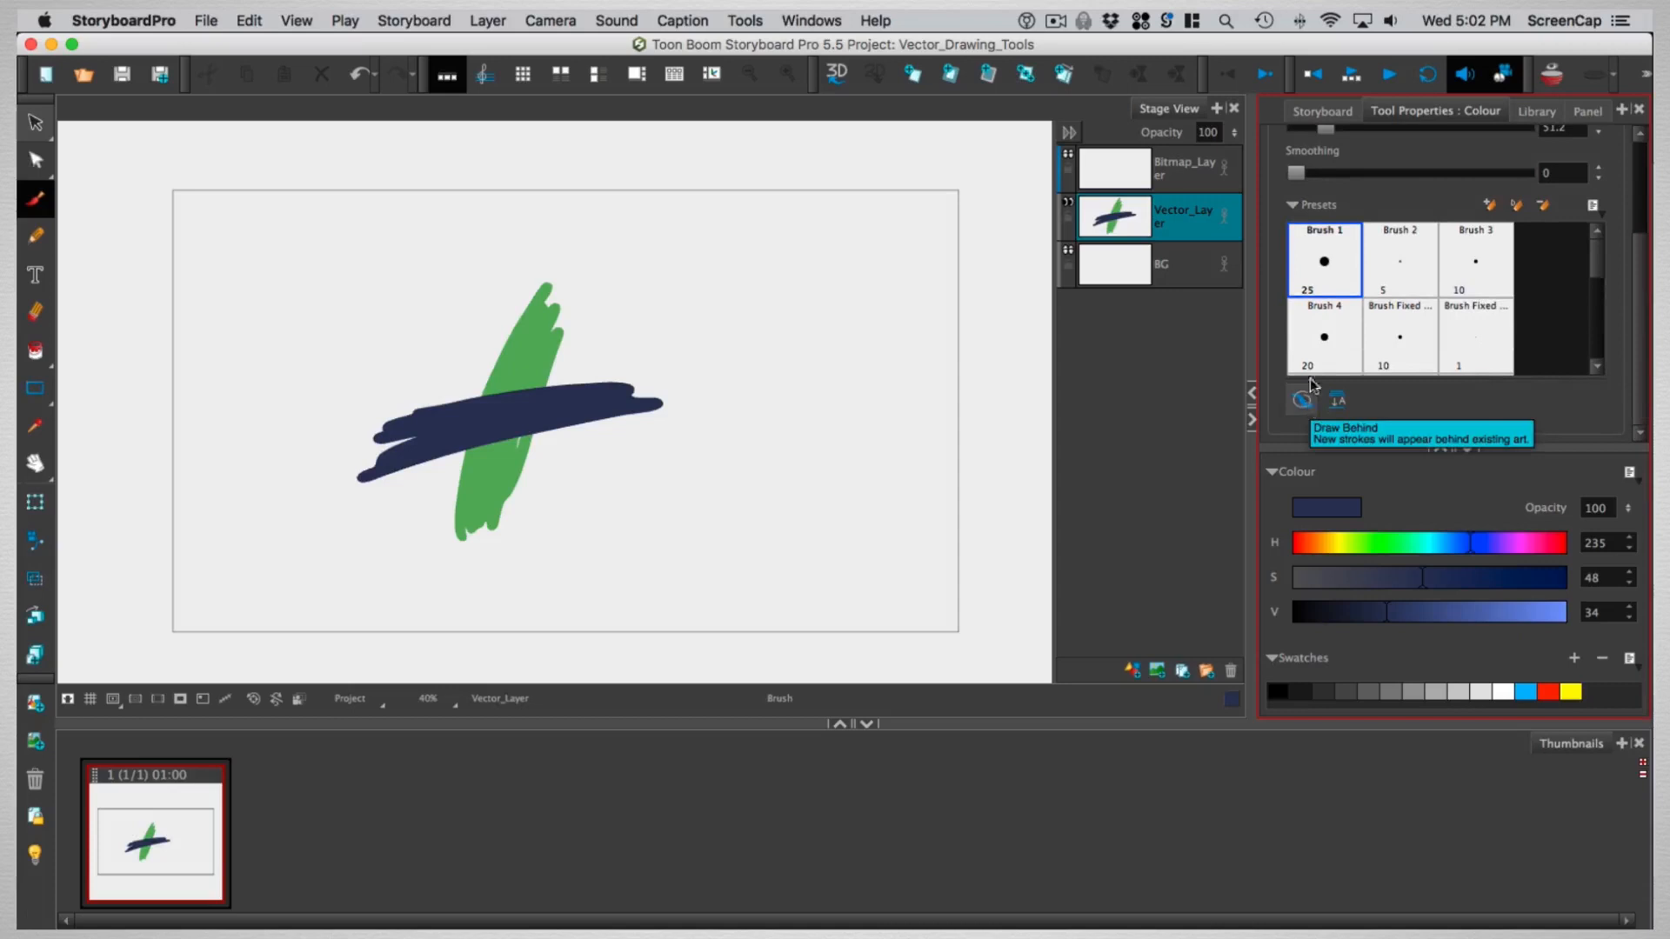
pyautogui.click(1302, 400)
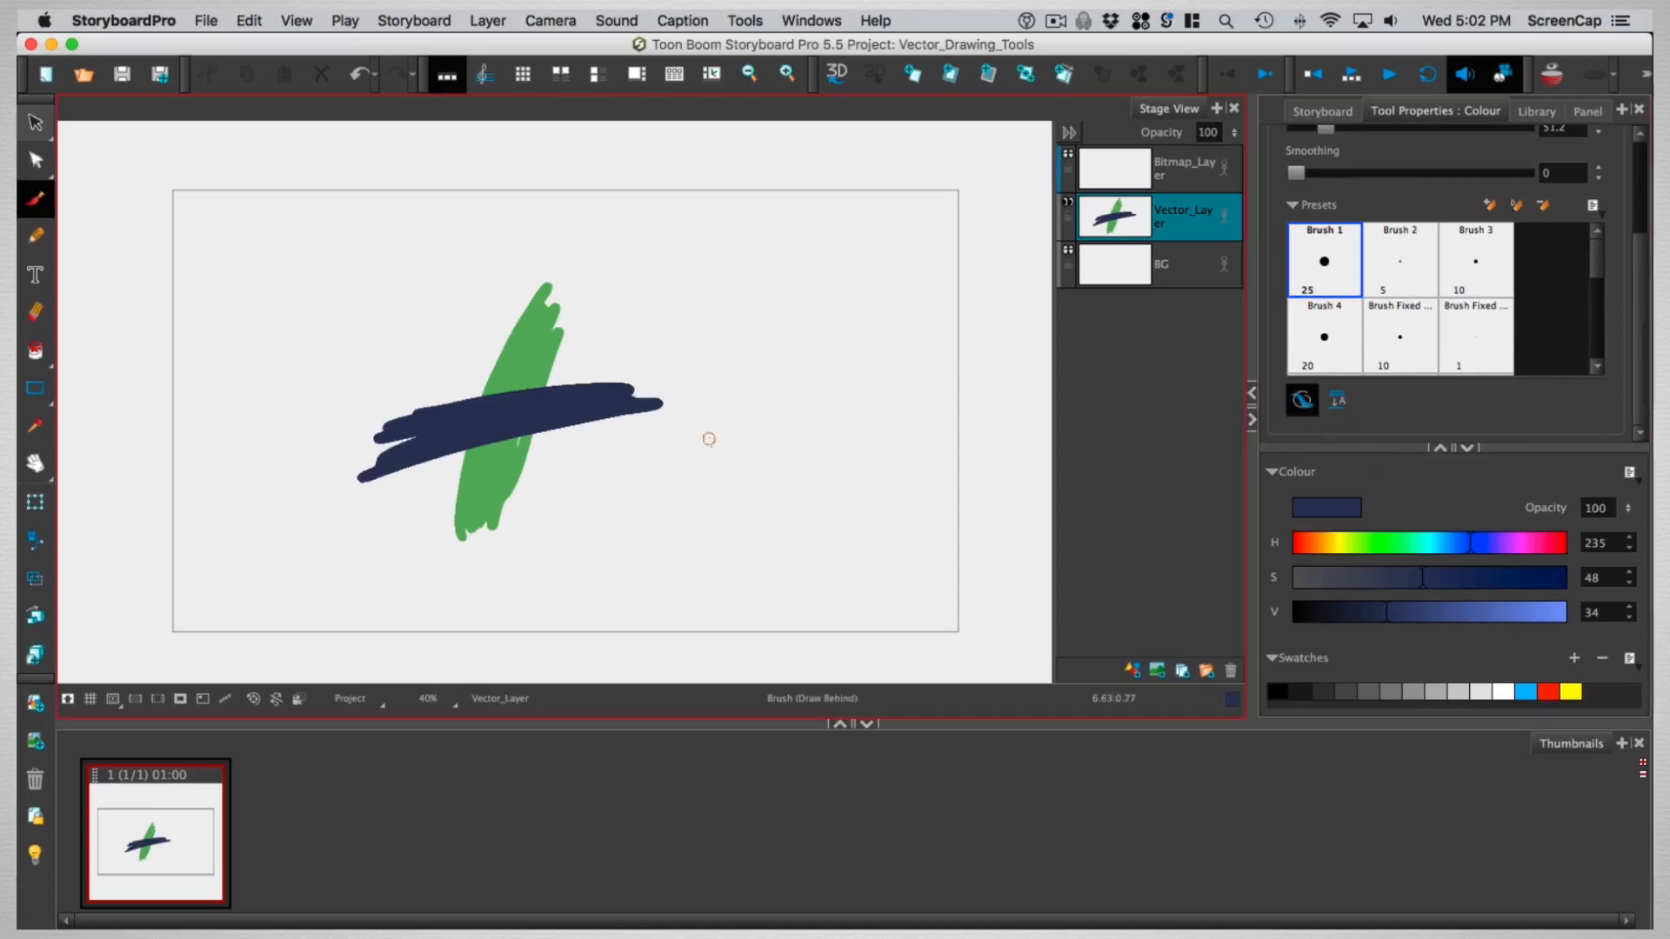
pyautogui.moveTo(724, 502)
pyautogui.mouseDown()
pyautogui.moveTo(750, 538)
pyautogui.moveTo(835, 330)
pyautogui.mouseUp()
# - Paint a green band behind the right dark blue patch with colour H 125, S 48, V 69
pyautogui.moveTo(1431, 543); pyautogui.dragTo(1387, 542)
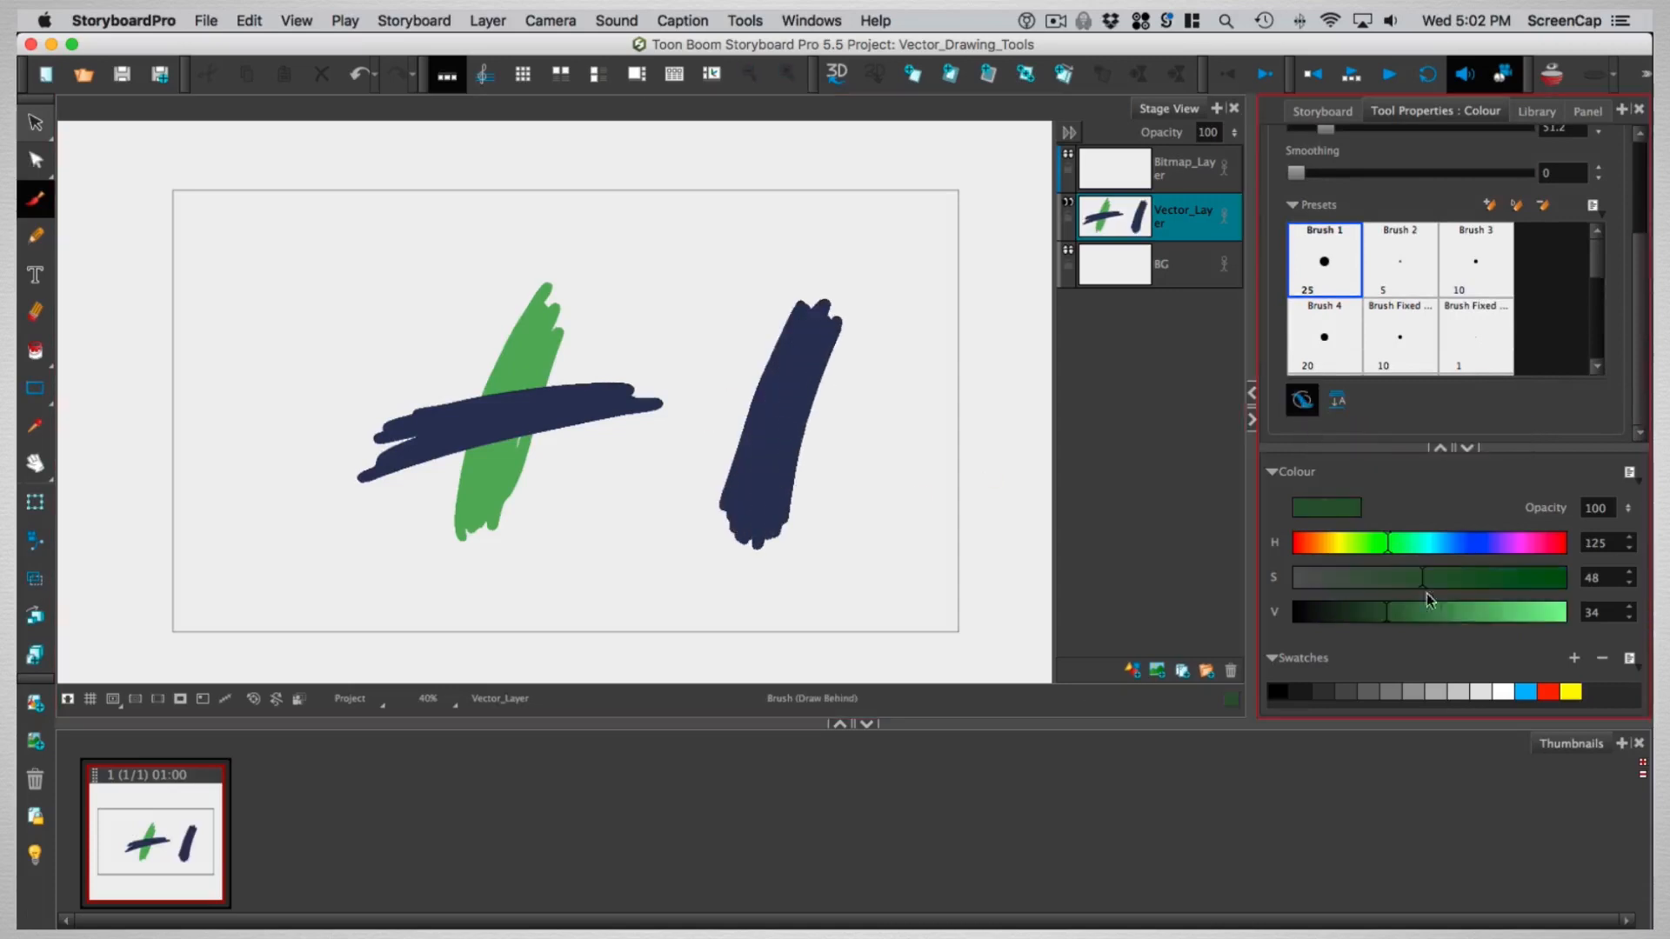
pyautogui.moveTo(1437, 613); pyautogui.dragTo(1481, 613)
pyautogui.moveTo(712, 438)
pyautogui.mouseDown()
pyautogui.moveTo(913, 357)
pyautogui.moveTo(722, 461)
pyautogui.mouseUp()
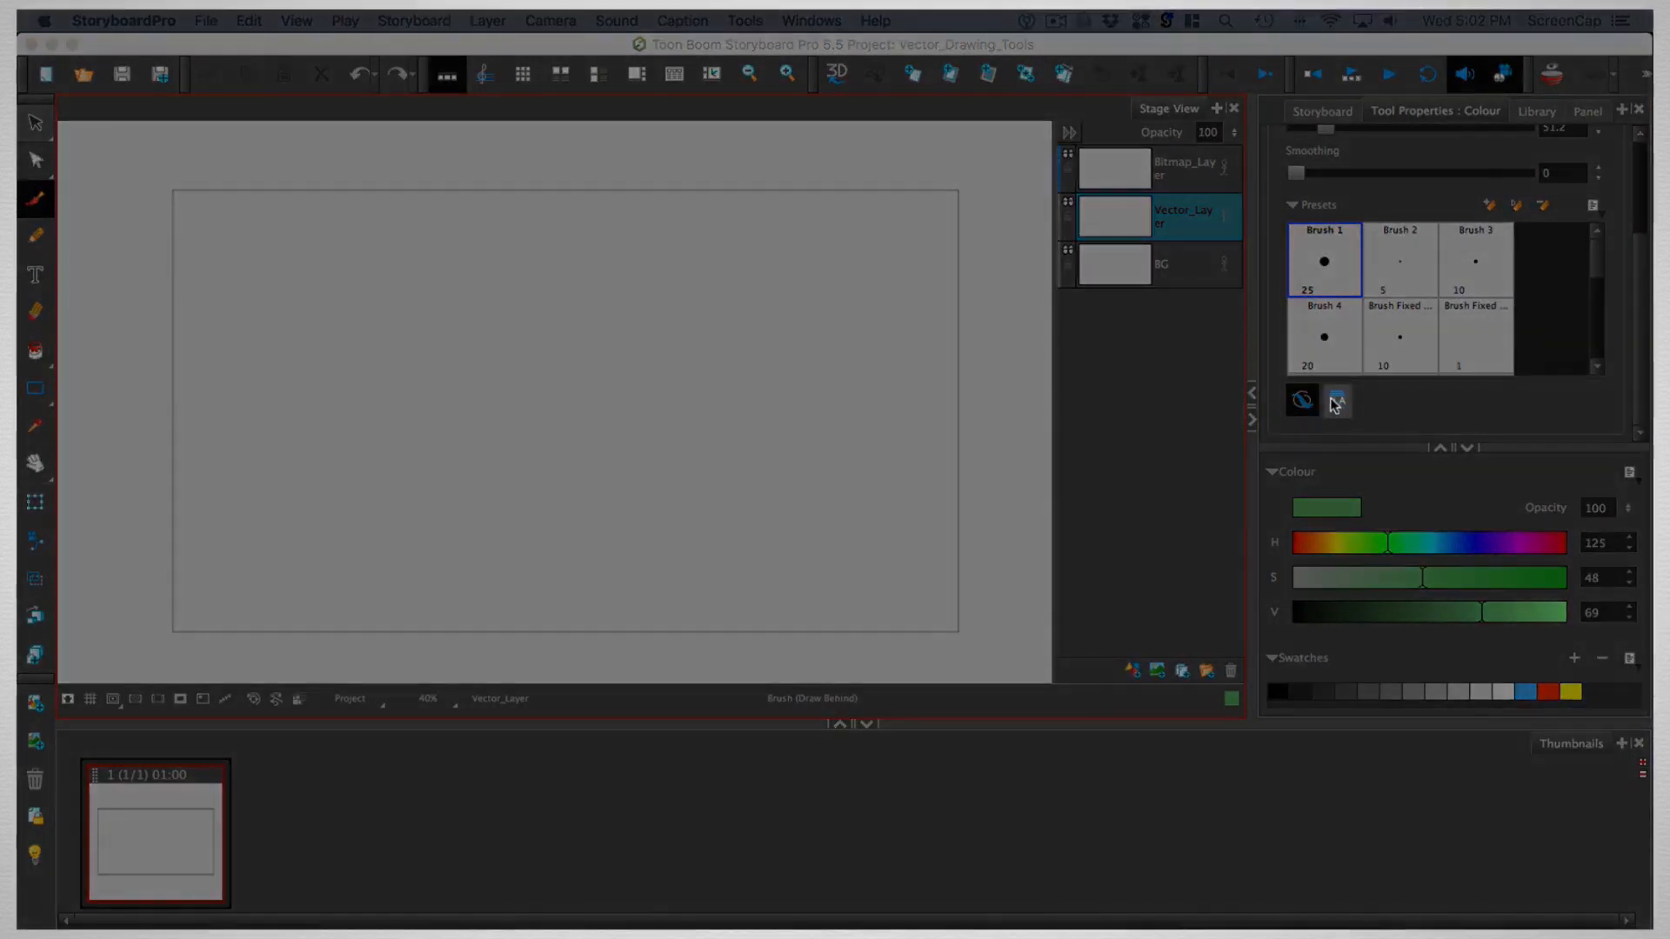
# - With Draw Behind off and Auto Flatten on, paint black strokes mid-frame and check them with the Select tool
pyautogui.click(1304, 406)
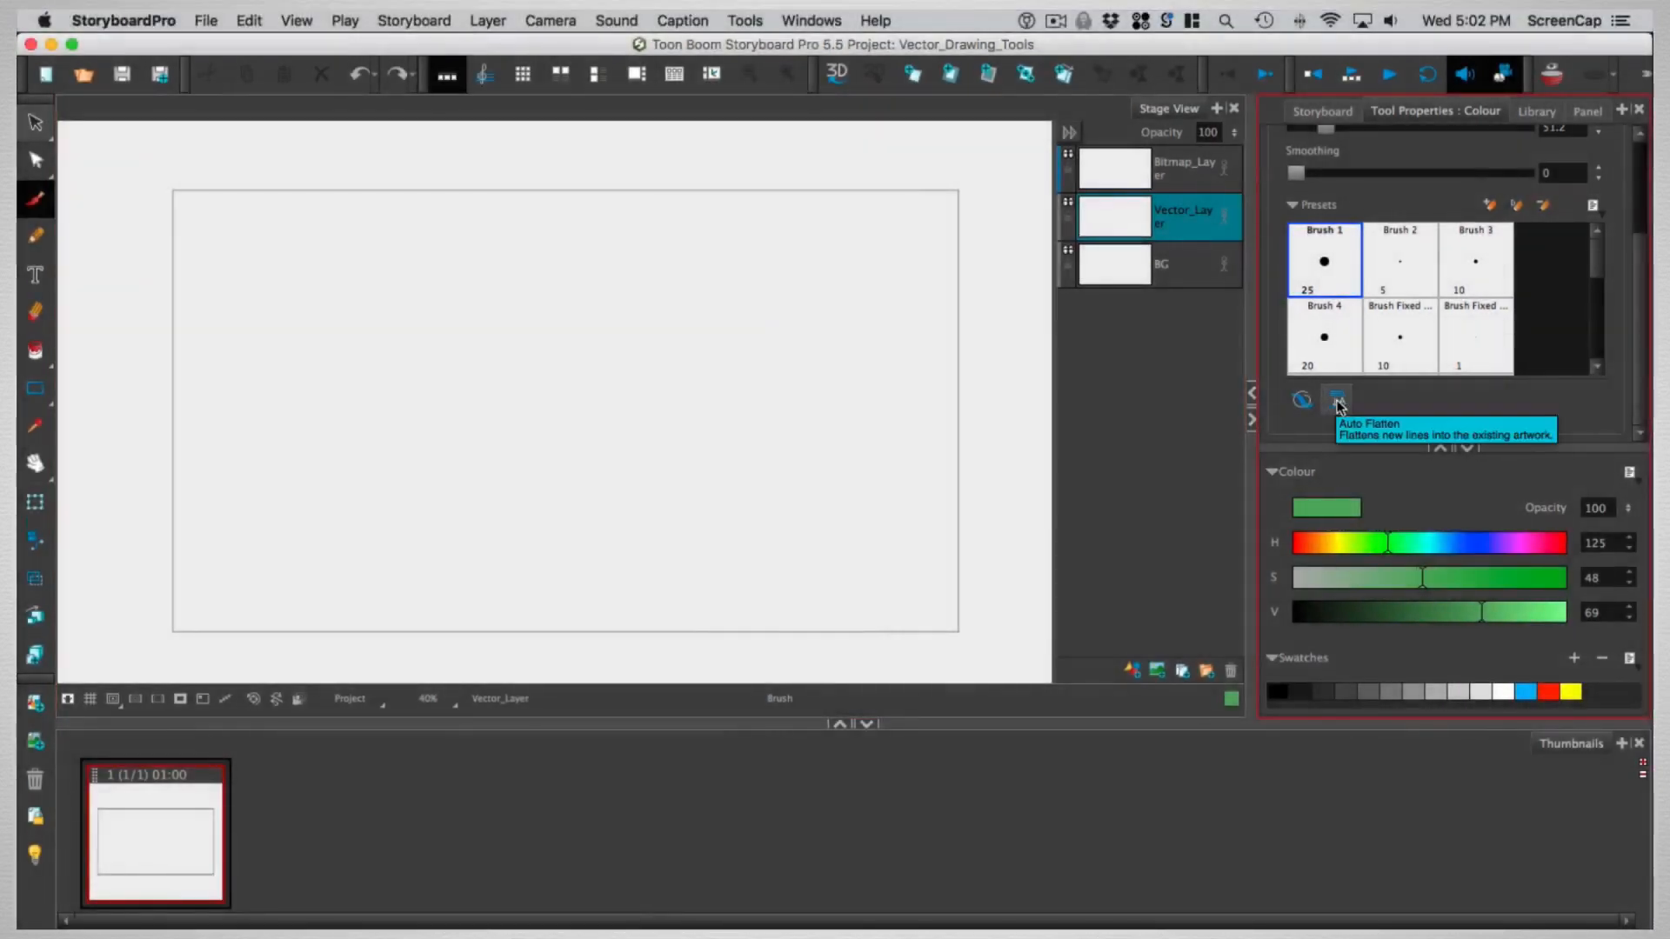
pyautogui.click(1337, 402)
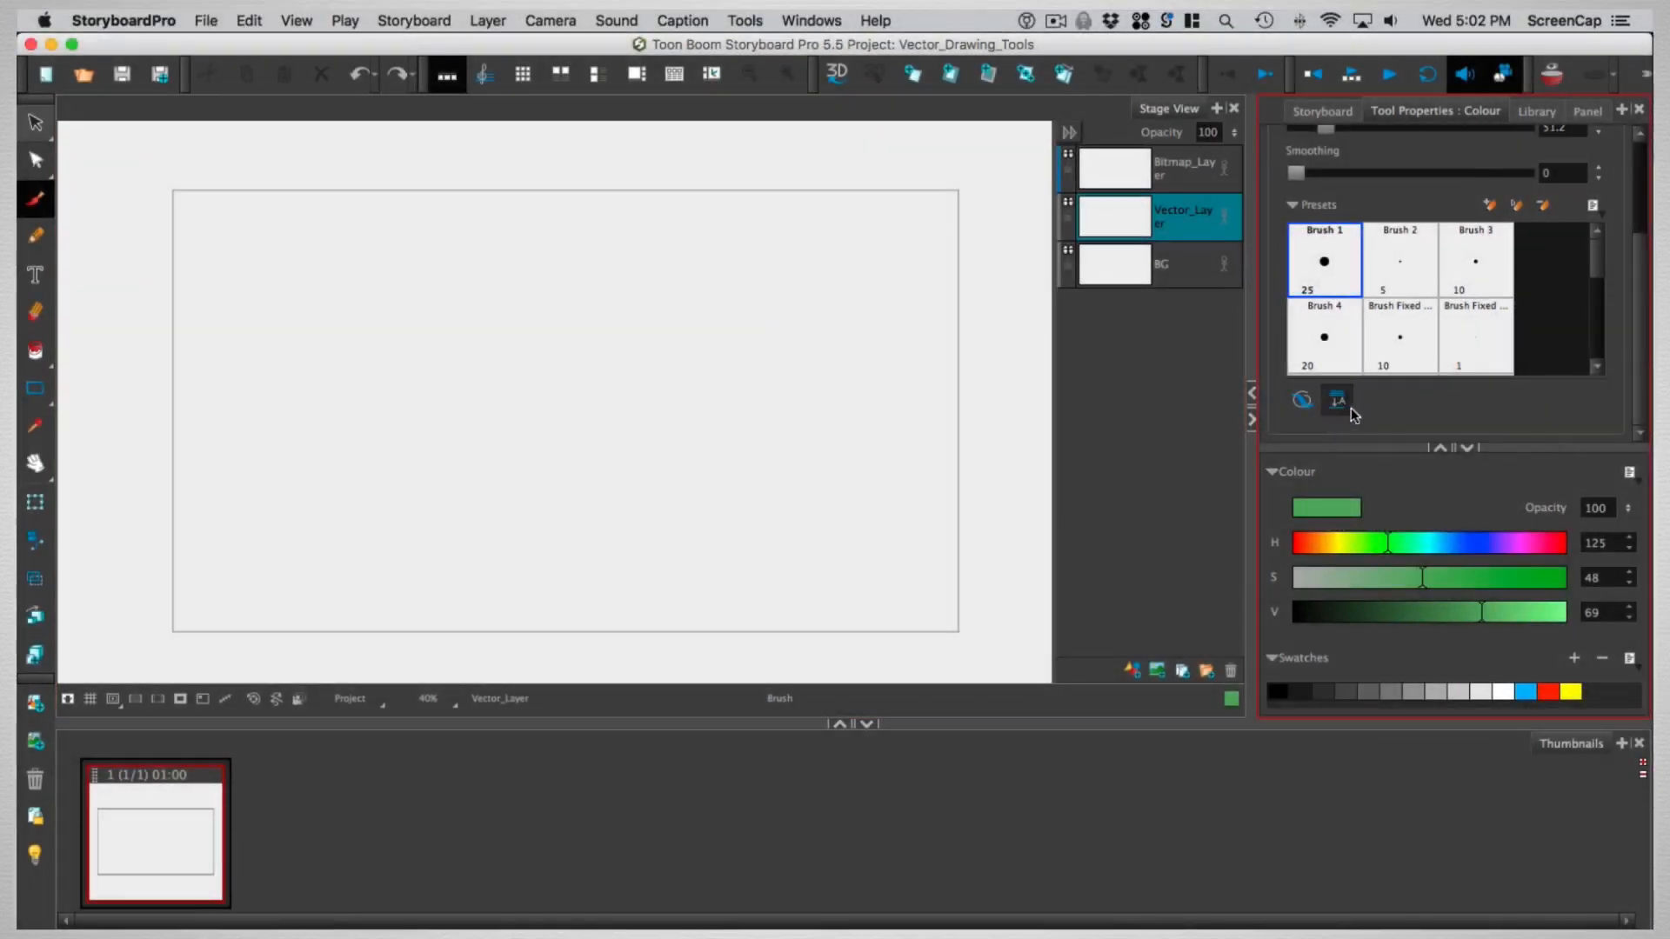
pyautogui.click(1277, 692)
pyautogui.moveTo(488, 309)
pyautogui.mouseDown()
pyautogui.moveTo(494, 525)
pyautogui.moveTo(528, 344)
pyautogui.moveTo(561, 513)
pyautogui.moveTo(656, 431)
pyautogui.mouseUp()
pyautogui.click(35, 123)
pyautogui.click(734, 412)
# - Try out unsmoothed strokes with Brush 1 at maximum size 77.6 and undo them
pyautogui.click(44, 202)
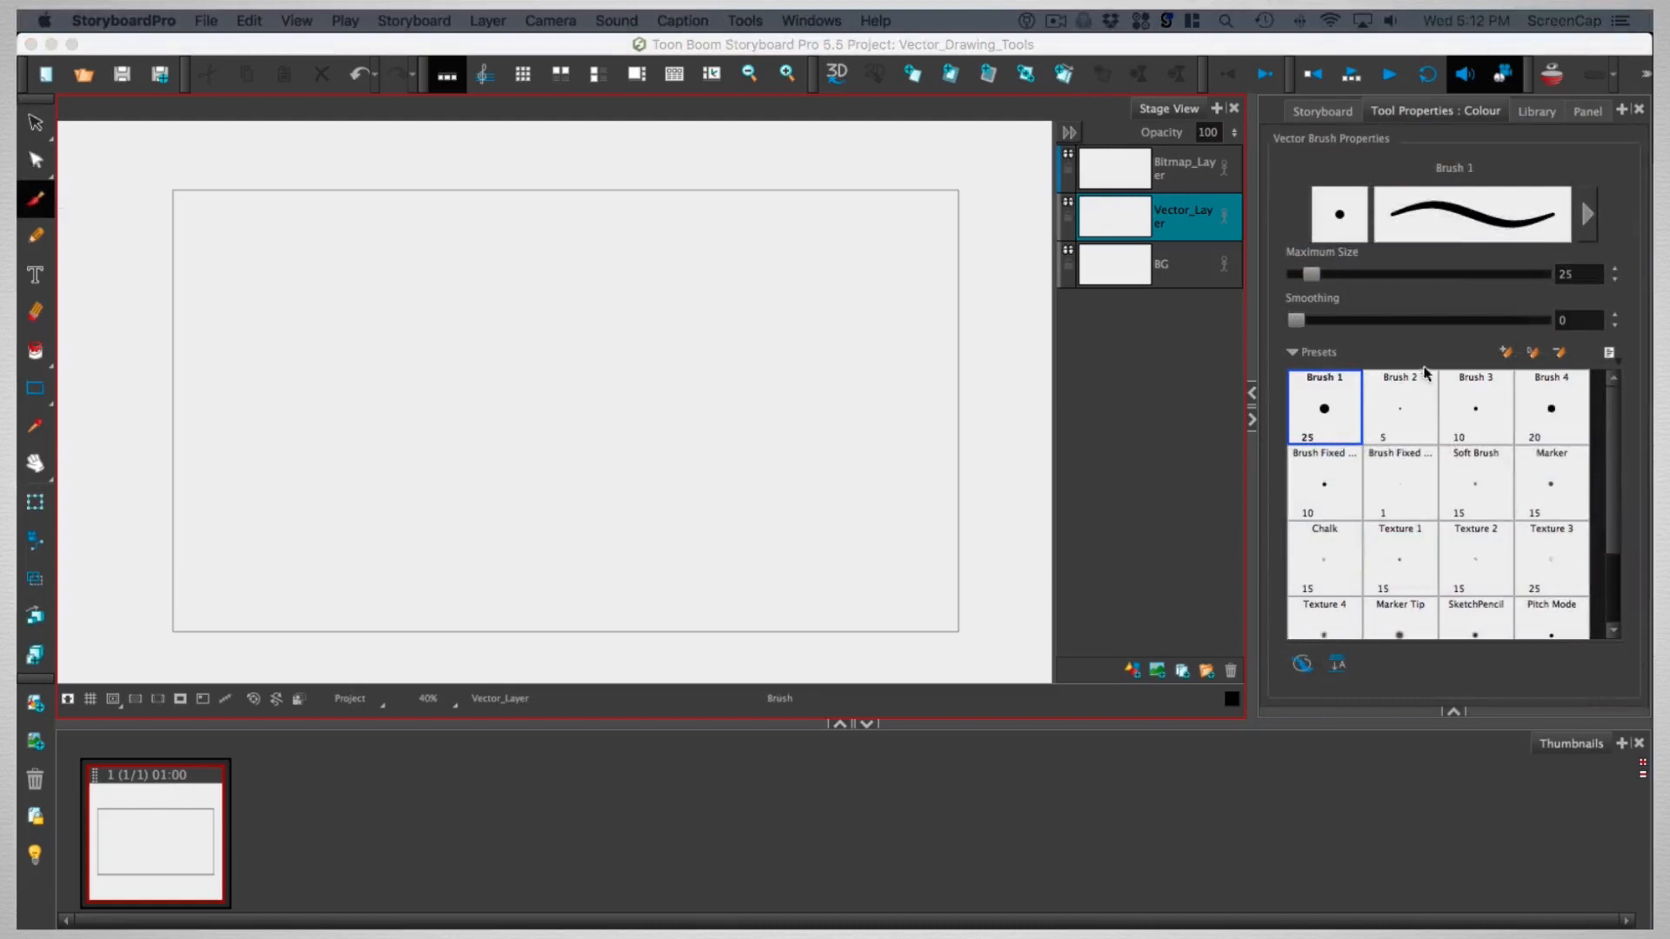
pyautogui.click(1326, 411)
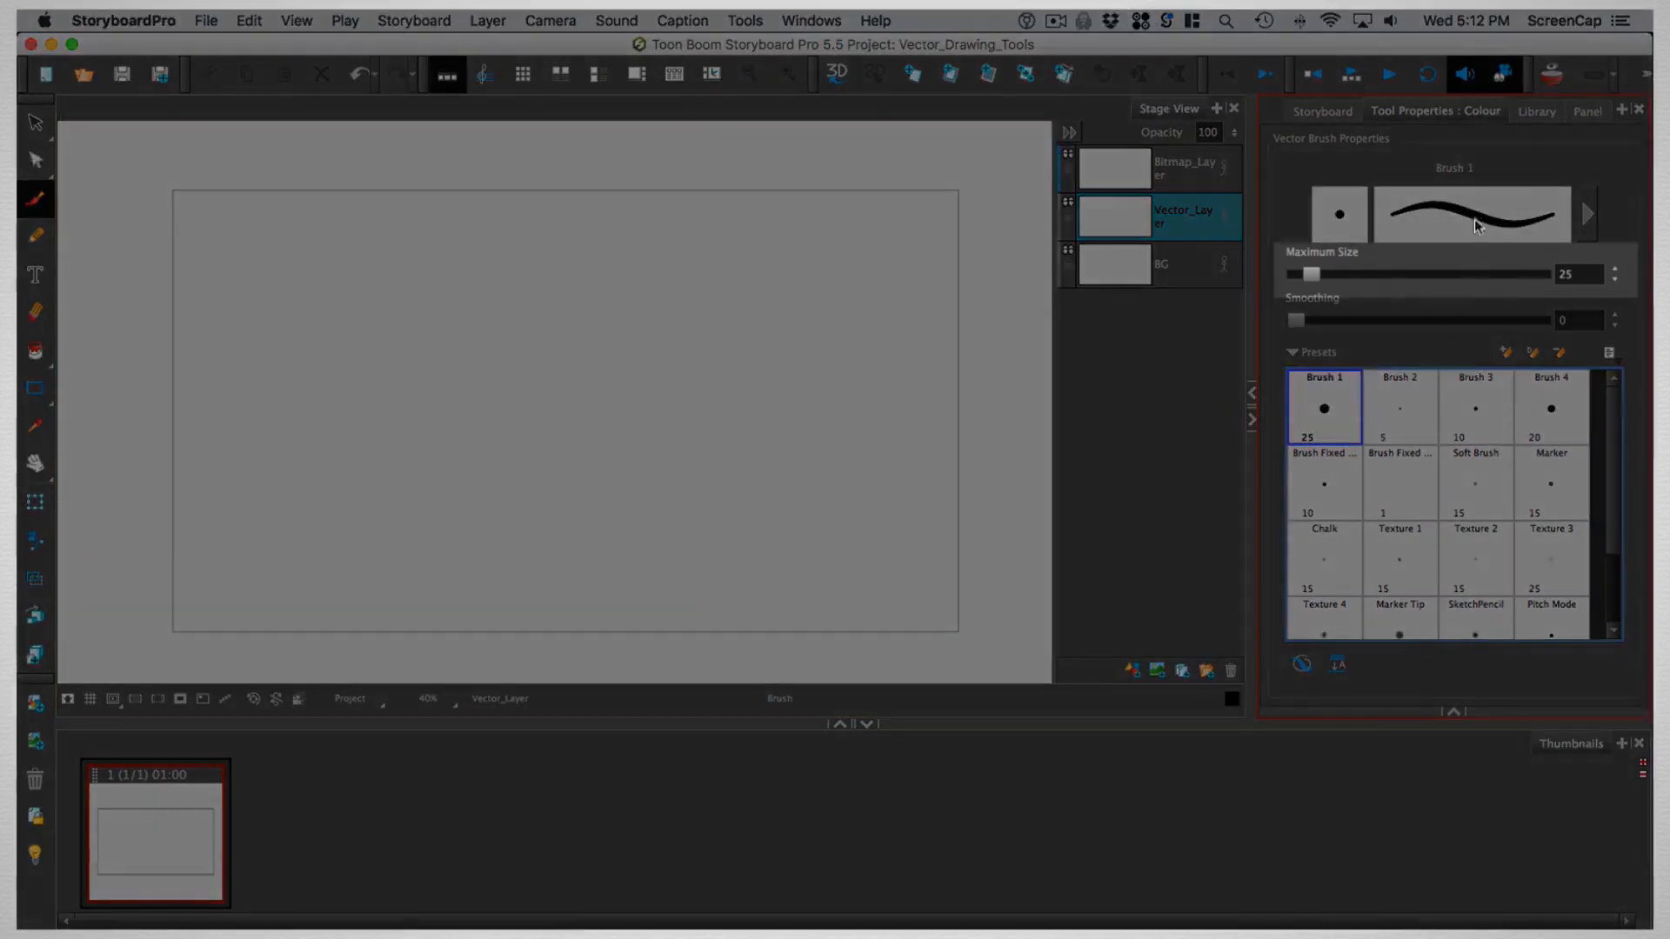
pyautogui.moveTo(1312, 275)
pyautogui.mouseDown()
pyautogui.moveTo(1380, 275)
pyautogui.moveTo(1312, 280)
pyautogui.moveTo(1341, 275)
pyautogui.mouseUp()
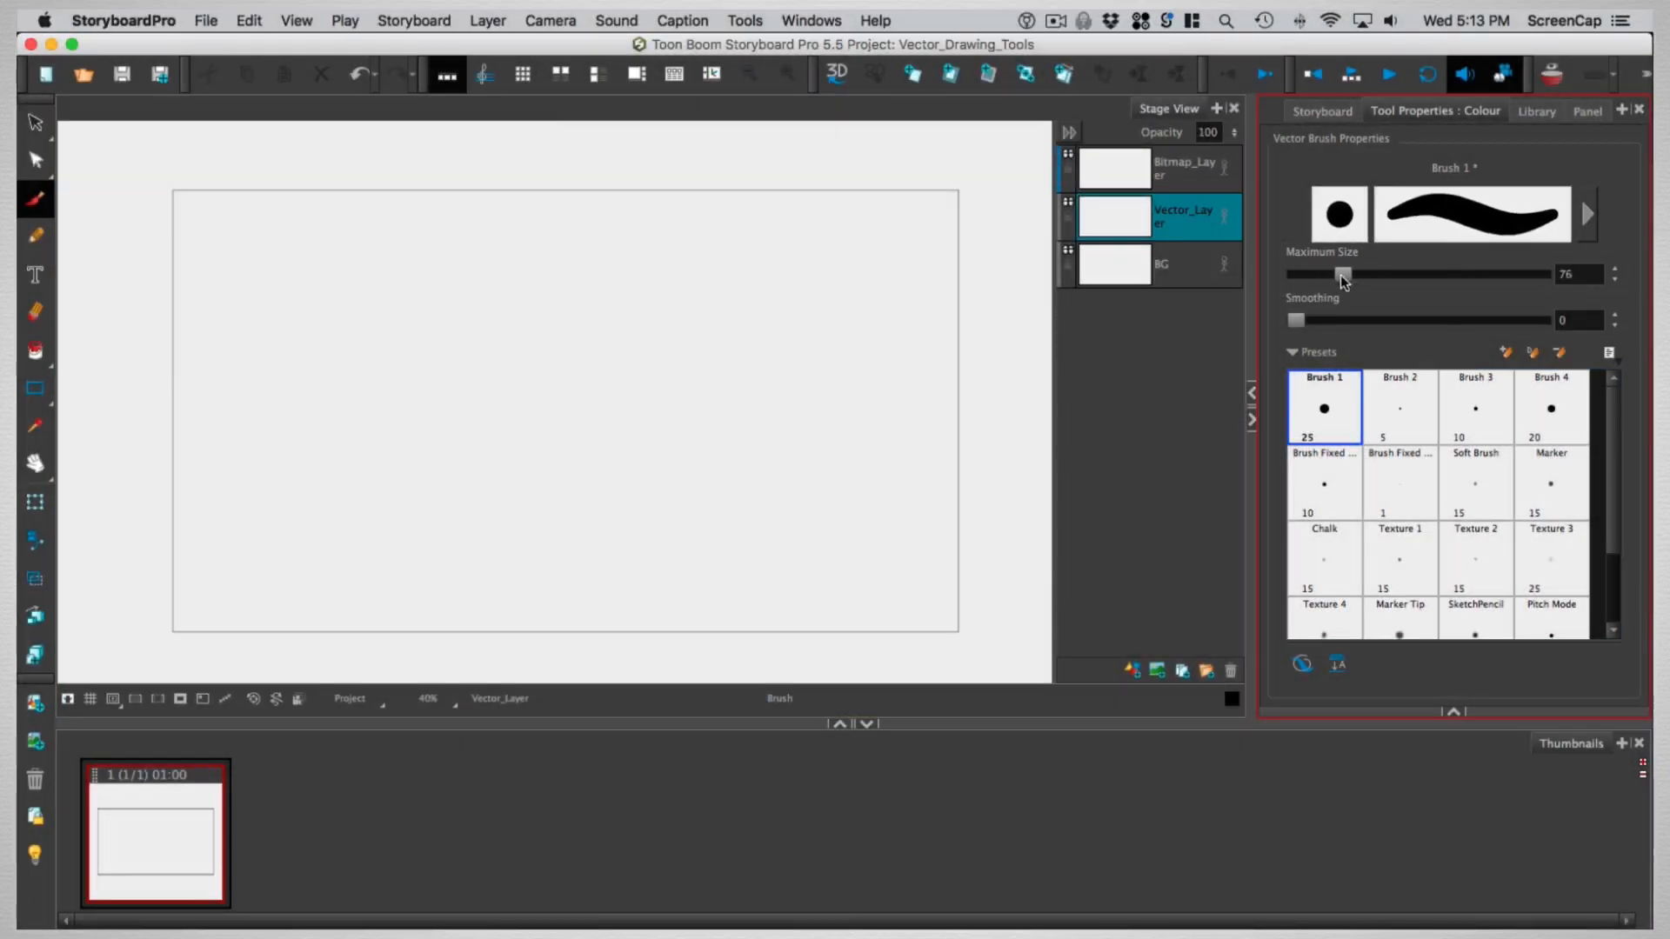
pyautogui.click(497, 562)
pyautogui.moveTo(497, 562)
pyautogui.mouseDown()
pyautogui.moveTo(323, 379)
pyautogui.moveTo(617, 271)
pyautogui.moveTo(494, 330)
pyautogui.moveTo(496, 383)
pyautogui.mouseUp()
pyautogui.moveTo(654, 537)
pyautogui.mouseDown()
pyautogui.moveTo(702, 450)
pyautogui.moveTo(887, 253)
pyautogui.mouseUp()
pyautogui.press('super+z')
pyautogui.press('super+z')
# - Try out three strokes across the frame with brush smoothing set to 52.5, undoing each one
pyautogui.moveTo(1299, 322); pyautogui.dragTo(1425, 322)
pyautogui.moveTo(378, 575)
pyautogui.mouseDown()
pyautogui.moveTo(369, 477)
pyautogui.moveTo(701, 306)
pyautogui.moveTo(878, 314)
pyautogui.mouseUp()
pyautogui.press('super+z')
pyautogui.moveTo(282, 526)
pyautogui.mouseDown()
pyautogui.moveTo(328, 384)
pyautogui.moveTo(838, 343)
pyautogui.moveTo(948, 487)
pyautogui.mouseUp()
pyautogui.press('super+z')
pyautogui.moveTo(331, 496)
pyautogui.mouseDown()
pyautogui.moveTo(529, 272)
pyautogui.moveTo(904, 460)
pyautogui.mouseUp()
pyautogui.press('super+z')
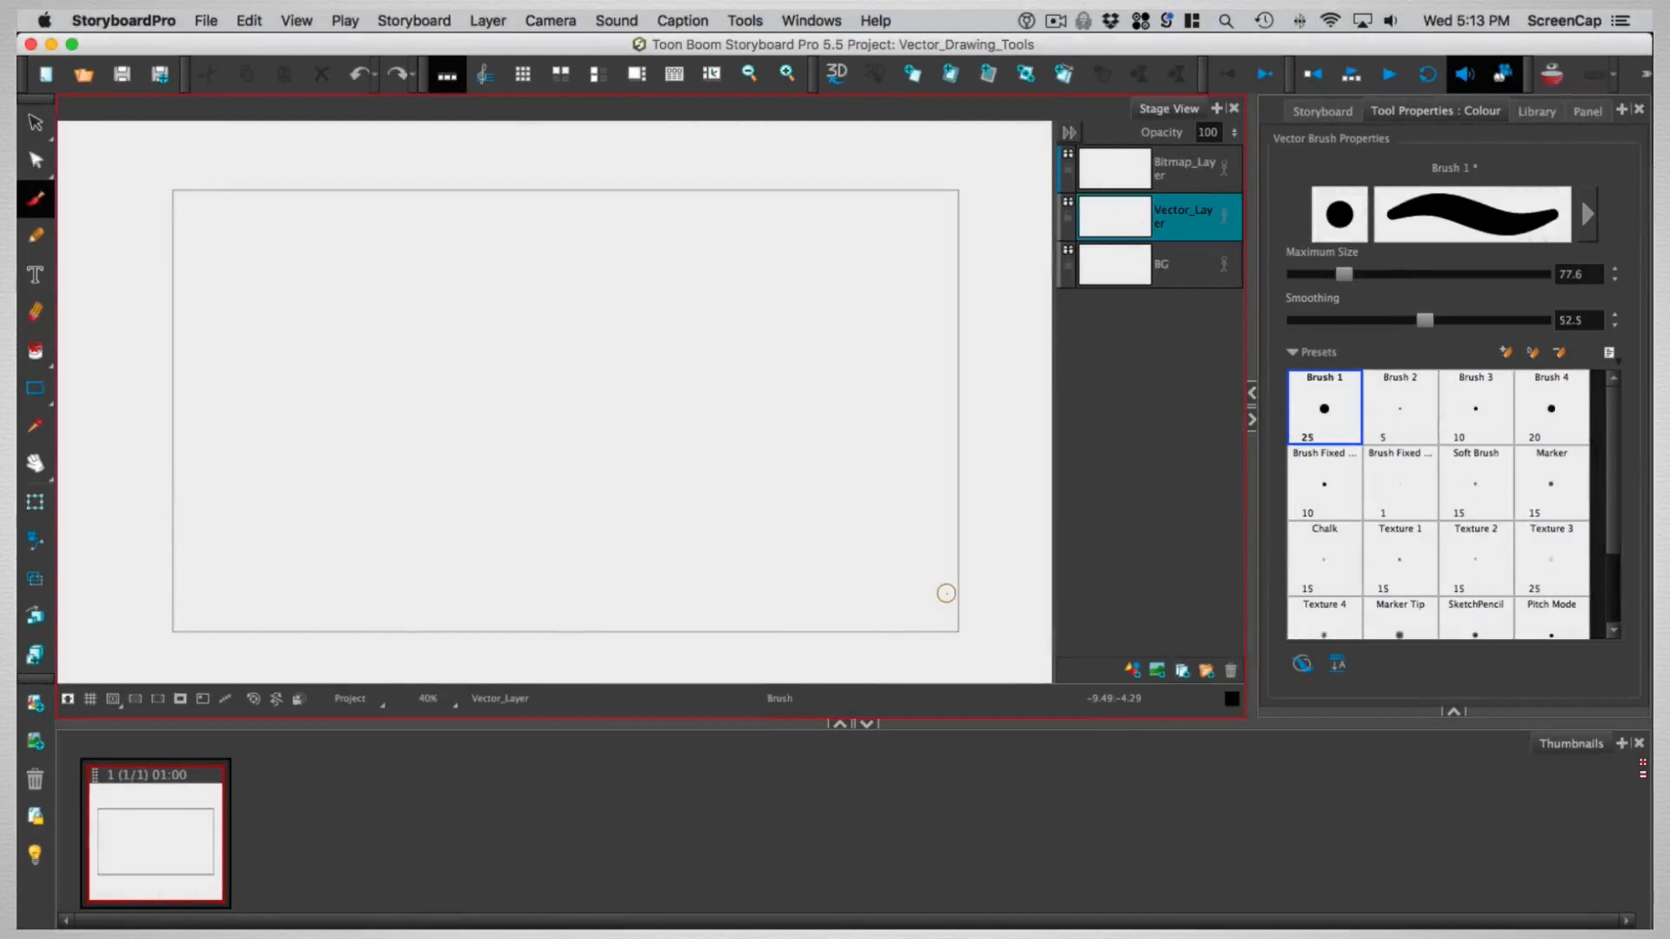
# - Reset the brush to the Brush 1 preset and open the Size and Smoothness settings of its advanced properties
pyautogui.click(1329, 424)
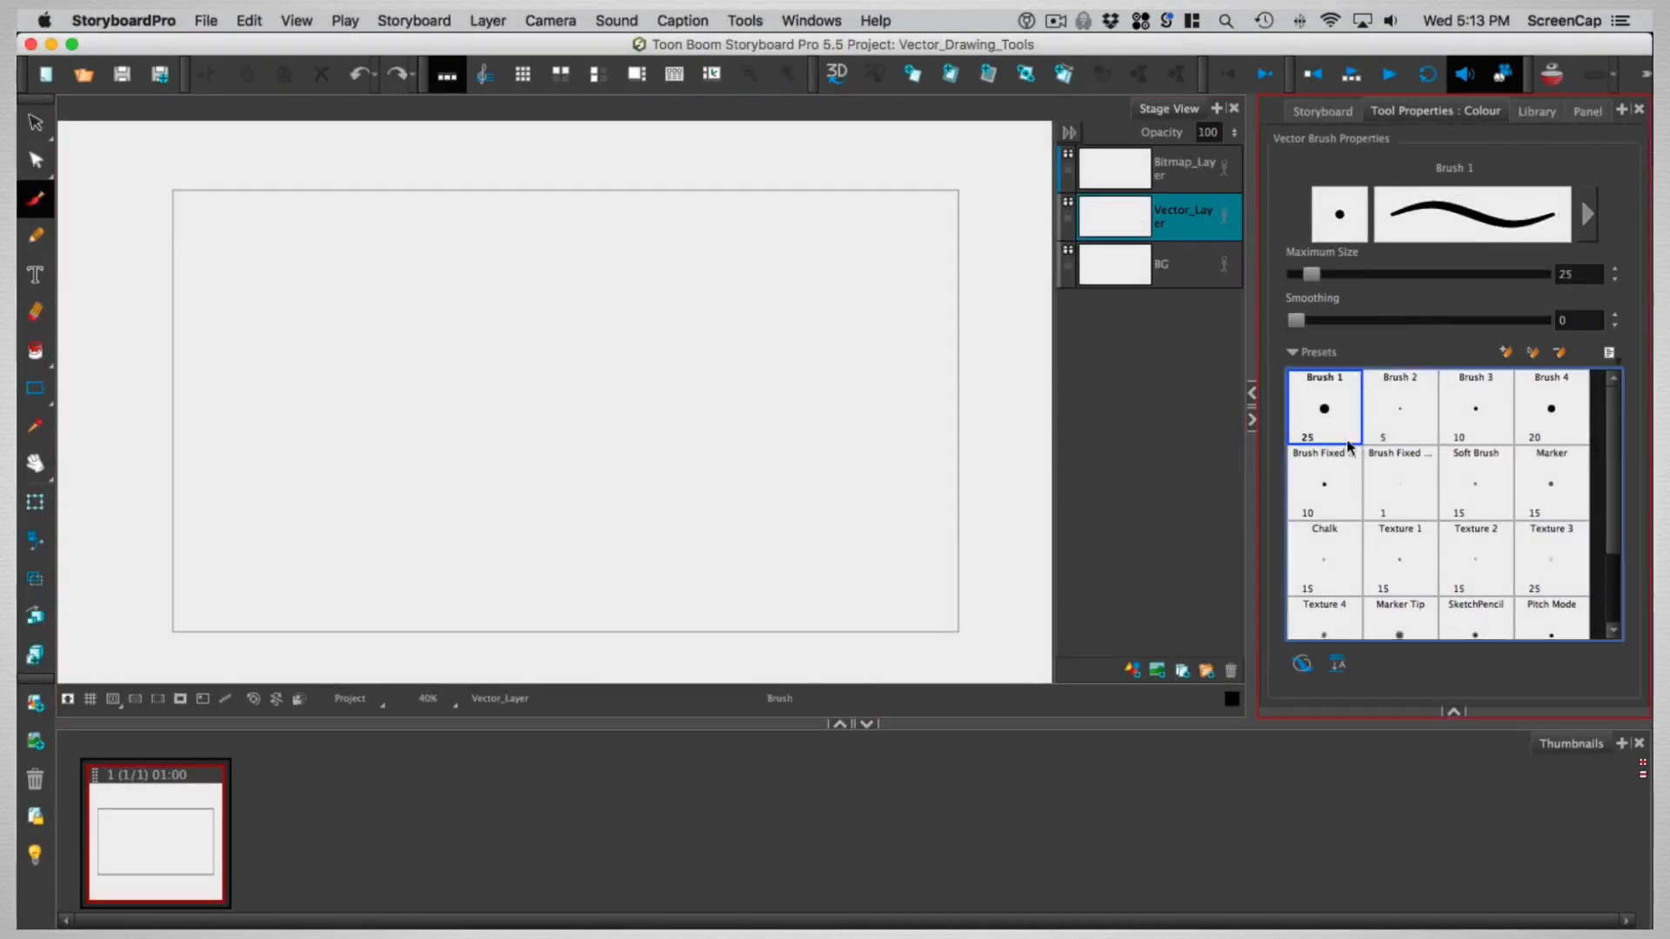
pyautogui.click(1585, 214)
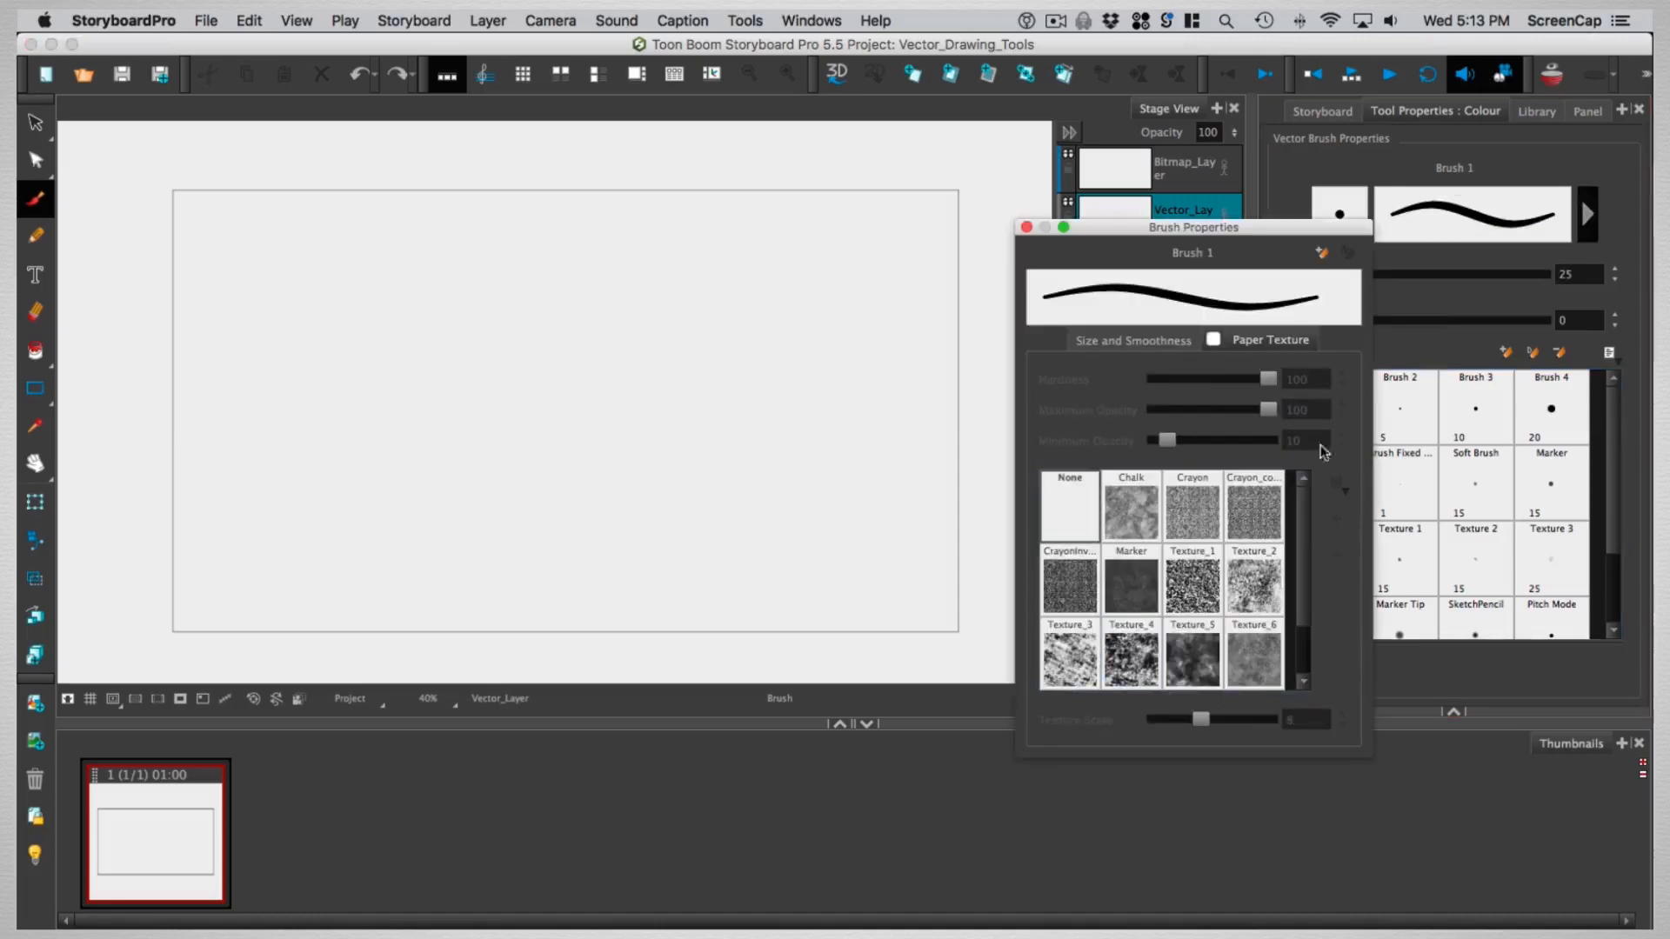
pyautogui.click(1134, 341)
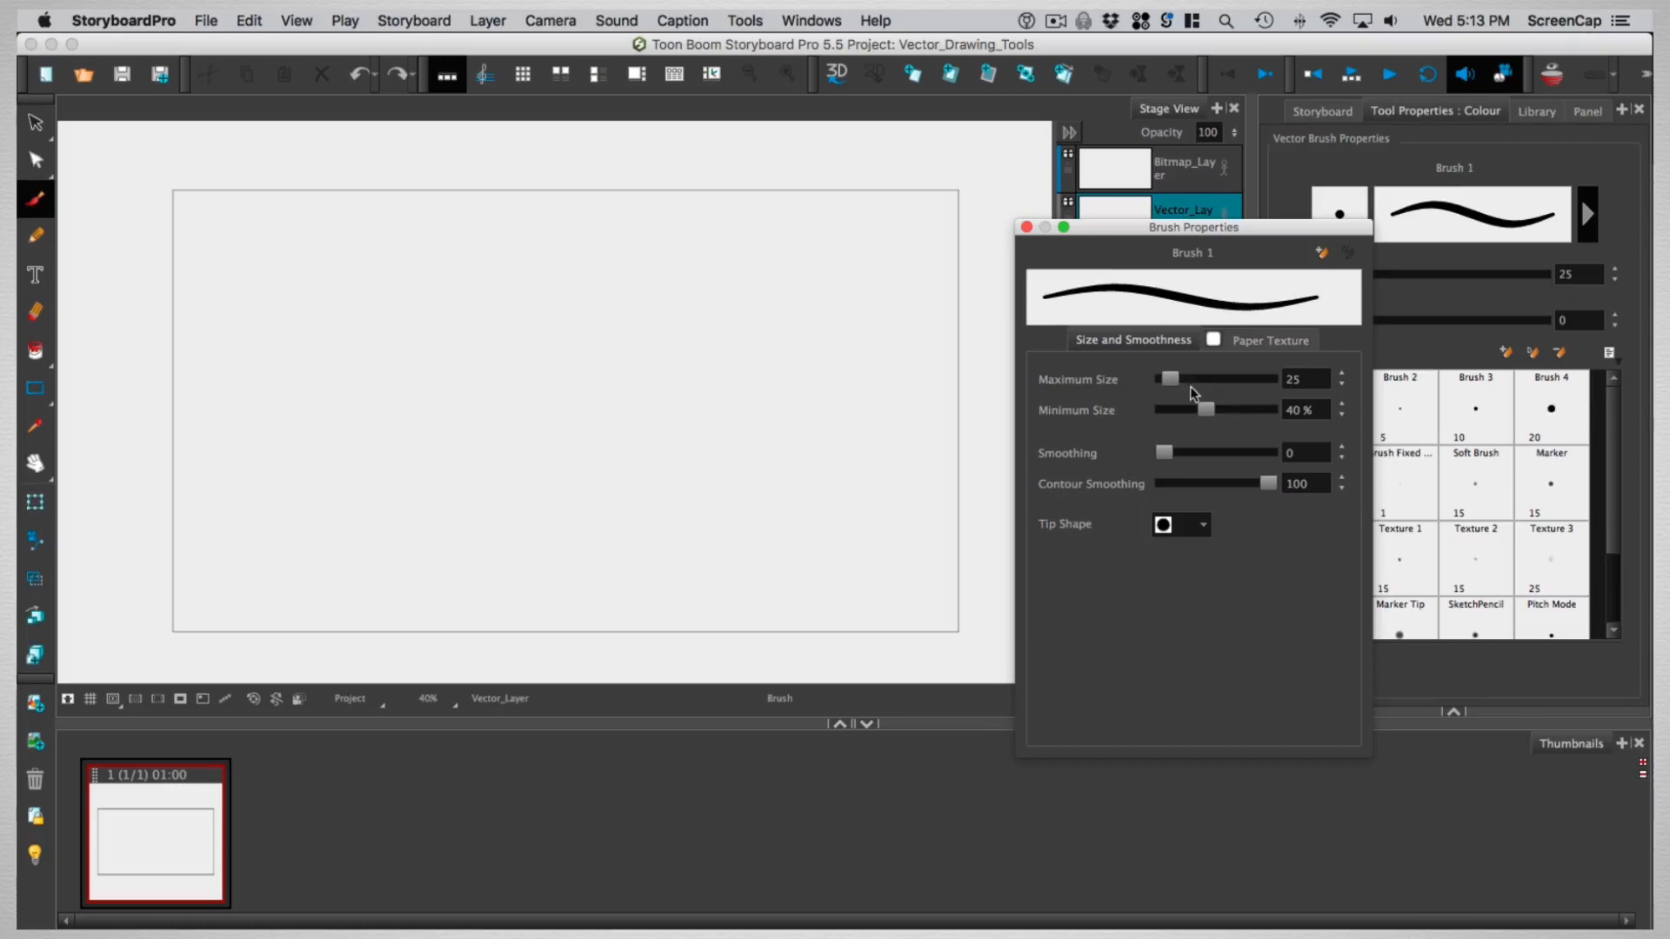
# - Set maximum size to 115.38 and minimum size to 0%, draw two curves and a spiral of varying thickness, and undo them
pyautogui.moveTo(1175, 380)
pyautogui.mouseDown()
pyautogui.moveTo(1204, 374)
pyautogui.moveTo(1154, 419)
pyautogui.moveTo(1209, 388)
pyautogui.moveTo(1190, 388)
pyautogui.moveTo(1186, 417)
pyautogui.moveTo(1164, 418)
pyautogui.moveTo(1194, 379)
pyautogui.mouseUp()
pyautogui.moveTo(347, 533)
pyautogui.mouseDown()
pyautogui.moveTo(318, 449)
pyautogui.moveTo(376, 279)
pyautogui.mouseUp()
pyautogui.moveTo(409, 541)
pyautogui.mouseDown()
pyautogui.moveTo(376, 383)
pyautogui.moveTo(477, 259)
pyautogui.mouseUp()
pyautogui.moveTo(468, 516)
pyautogui.mouseDown()
pyautogui.moveTo(464, 416)
pyautogui.moveTo(592, 279)
pyautogui.moveTo(753, 384)
pyautogui.moveTo(557, 488)
pyautogui.moveTo(597, 360)
pyautogui.moveTo(676, 403)
pyautogui.moveTo(635, 400)
pyautogui.mouseUp()
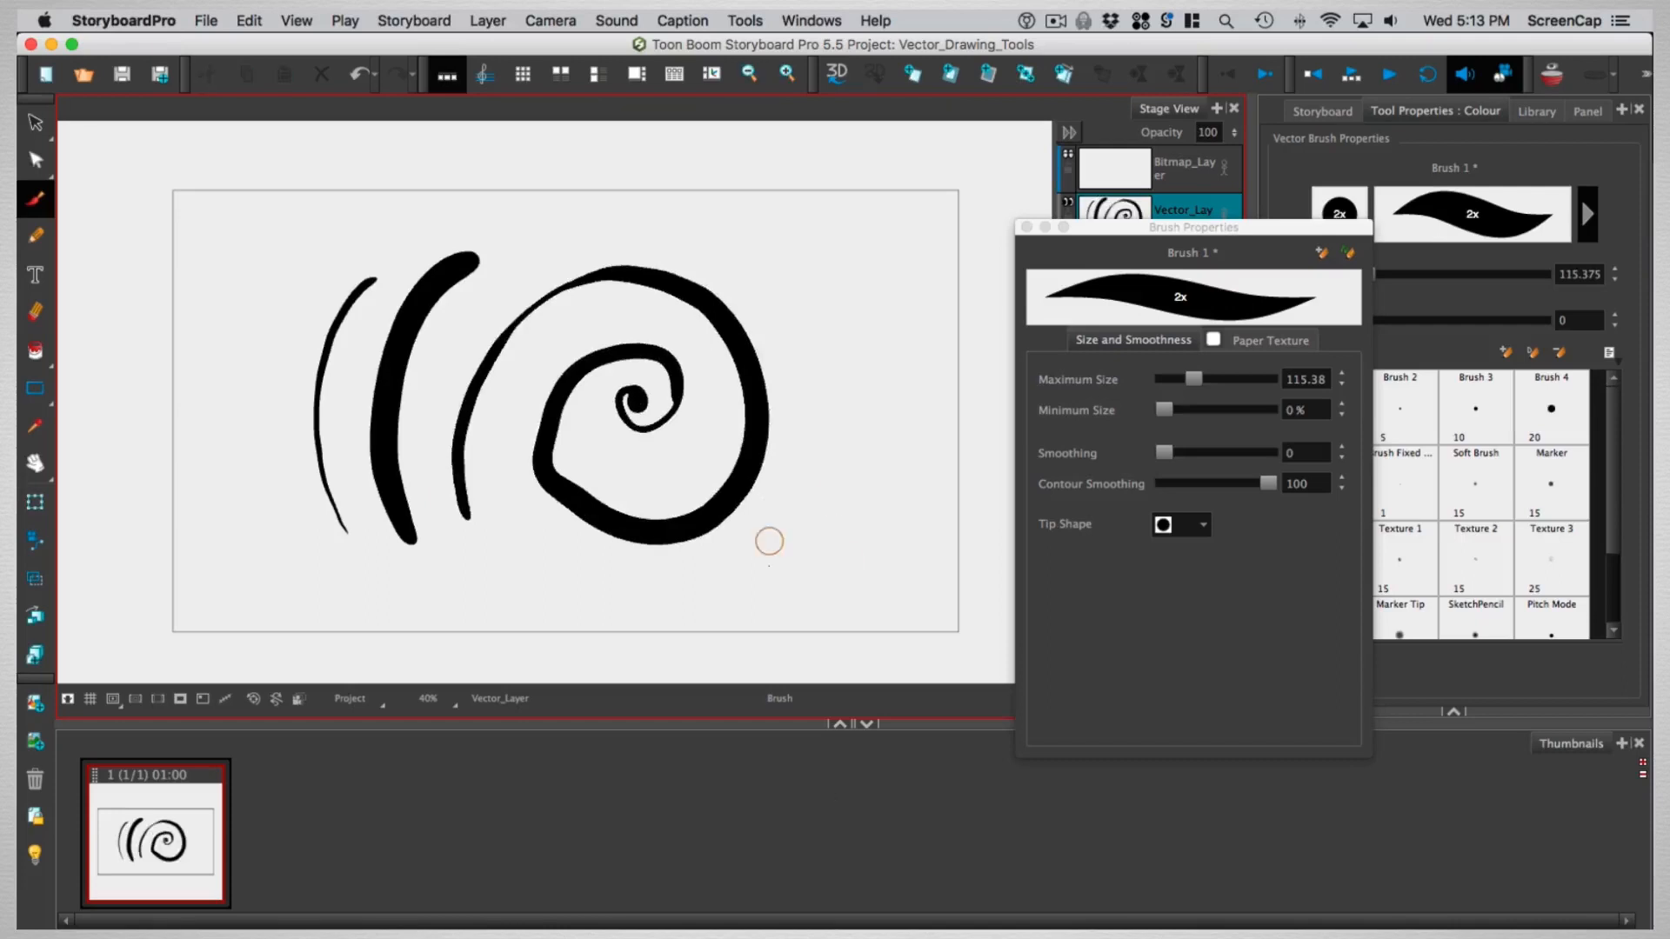
pyautogui.press('super+z')
pyautogui.press('super+z')
pyautogui.press('super+z')
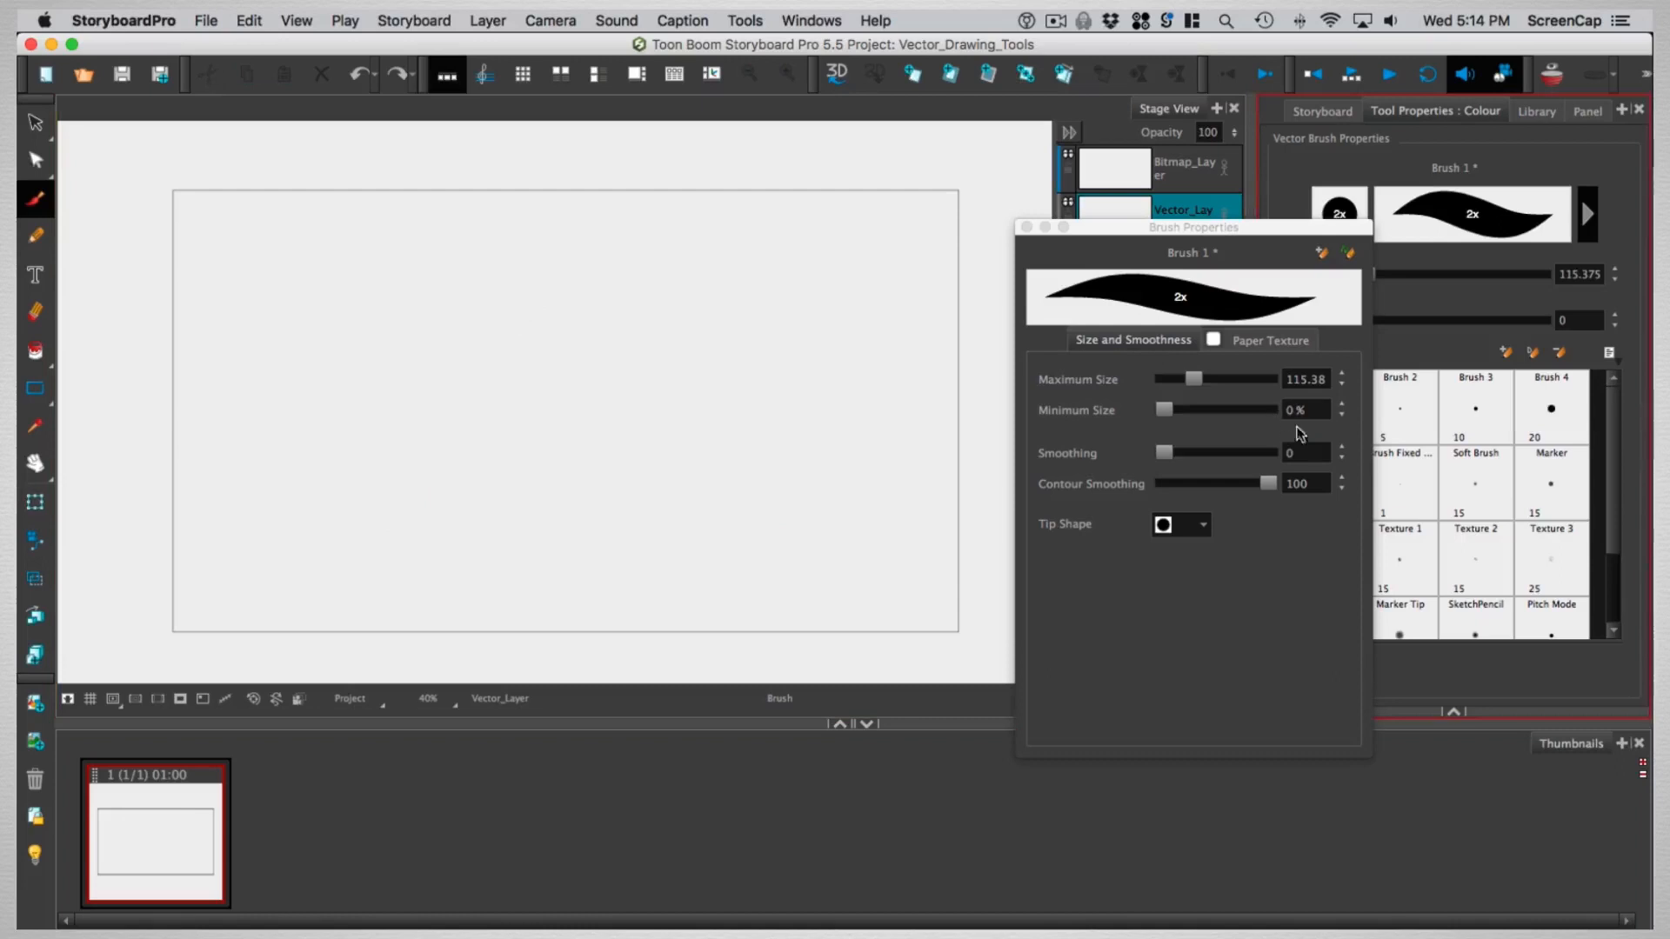
# - Set the brush smoothing to 66.3, draw a wide arc across the frame and undo it
pyautogui.moveTo(1166, 462); pyautogui.dragTo(1234, 453)
pyautogui.moveTo(286, 576)
pyautogui.mouseDown()
pyautogui.moveTo(324, 410)
pyautogui.moveTo(605, 242)
pyautogui.moveTo(842, 313)
pyautogui.mouseUp()
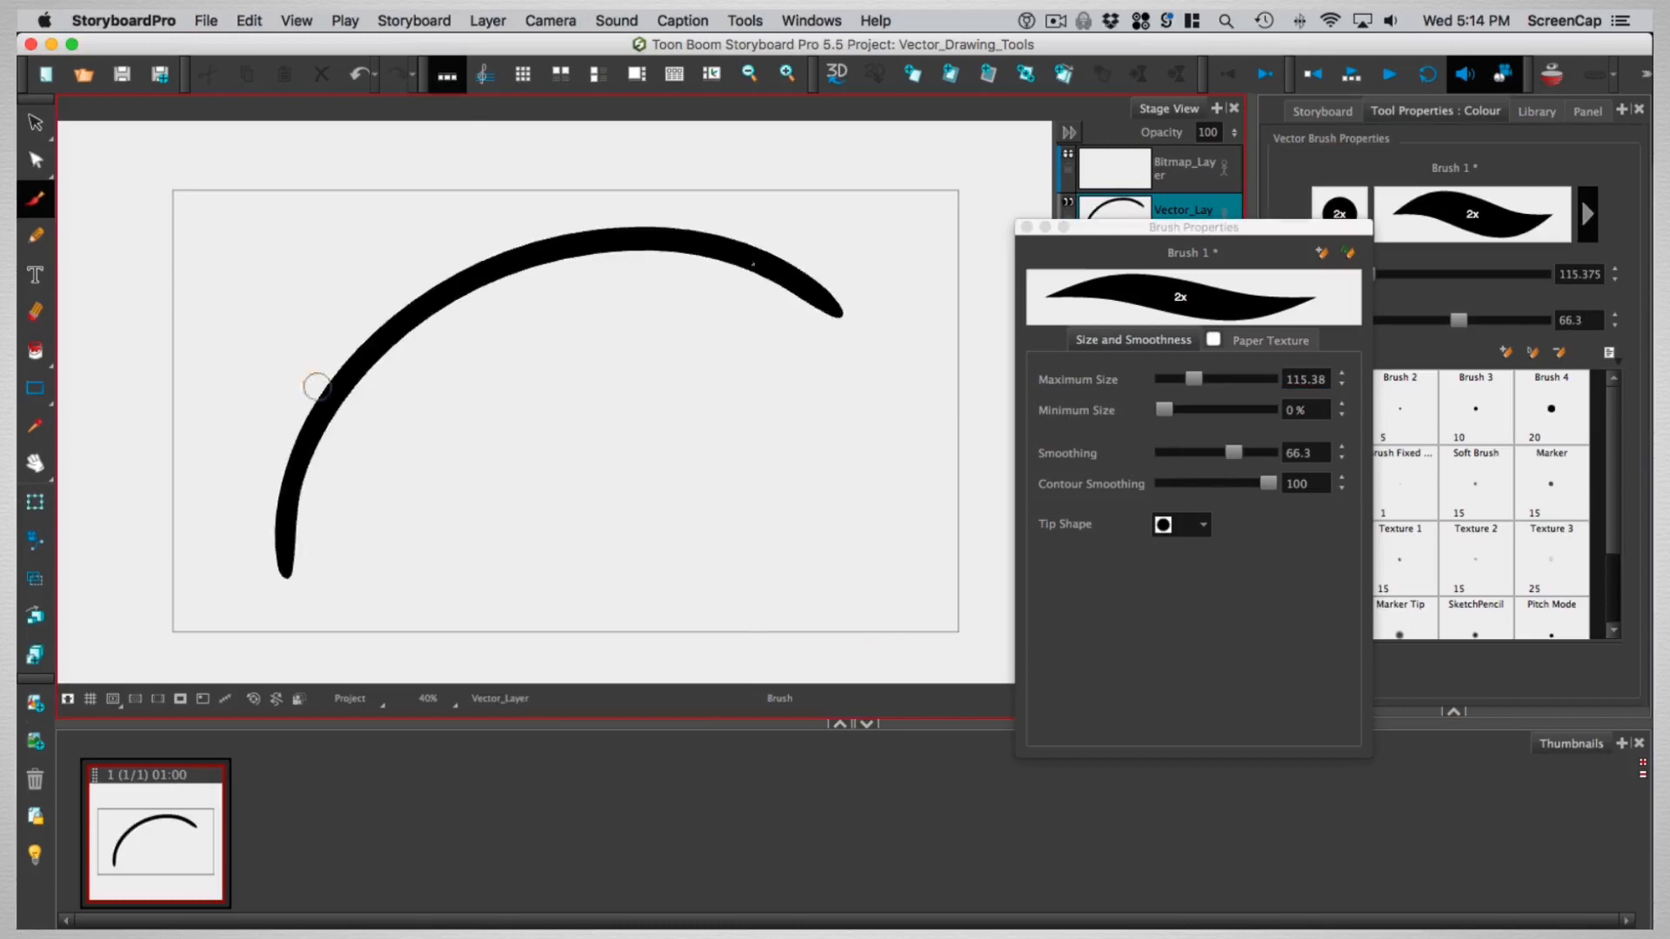
pyautogui.press('super+z')
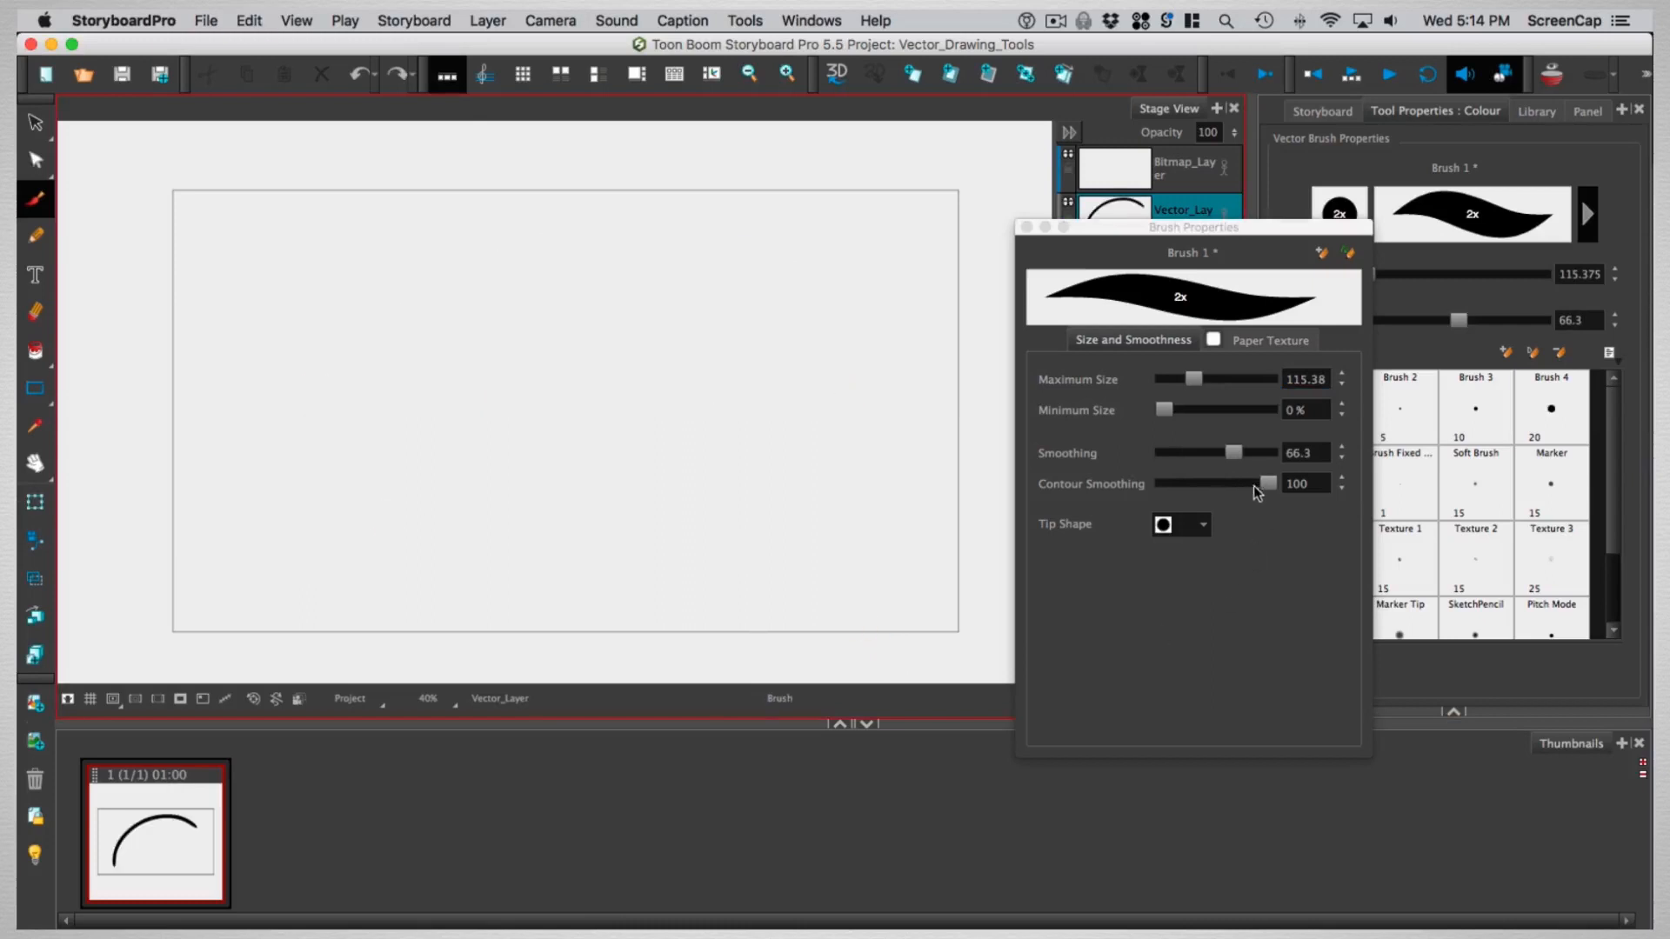
# - Try out an arc across the frame with contour smoothing set to 45.2, and delete it
pyautogui.moveTo(1268, 488); pyautogui.dragTo(1211, 486)
pyautogui.moveTo(295, 561)
pyautogui.mouseDown()
pyautogui.moveTo(383, 394)
pyautogui.moveTo(539, 274)
pyautogui.moveTo(742, 286)
pyautogui.moveTo(822, 429)
pyautogui.mouseUp()
pyautogui.keyDown('super'); pyautogui.click(792, 331); pyautogui.keyUp('super')
pyautogui.press('Delete')
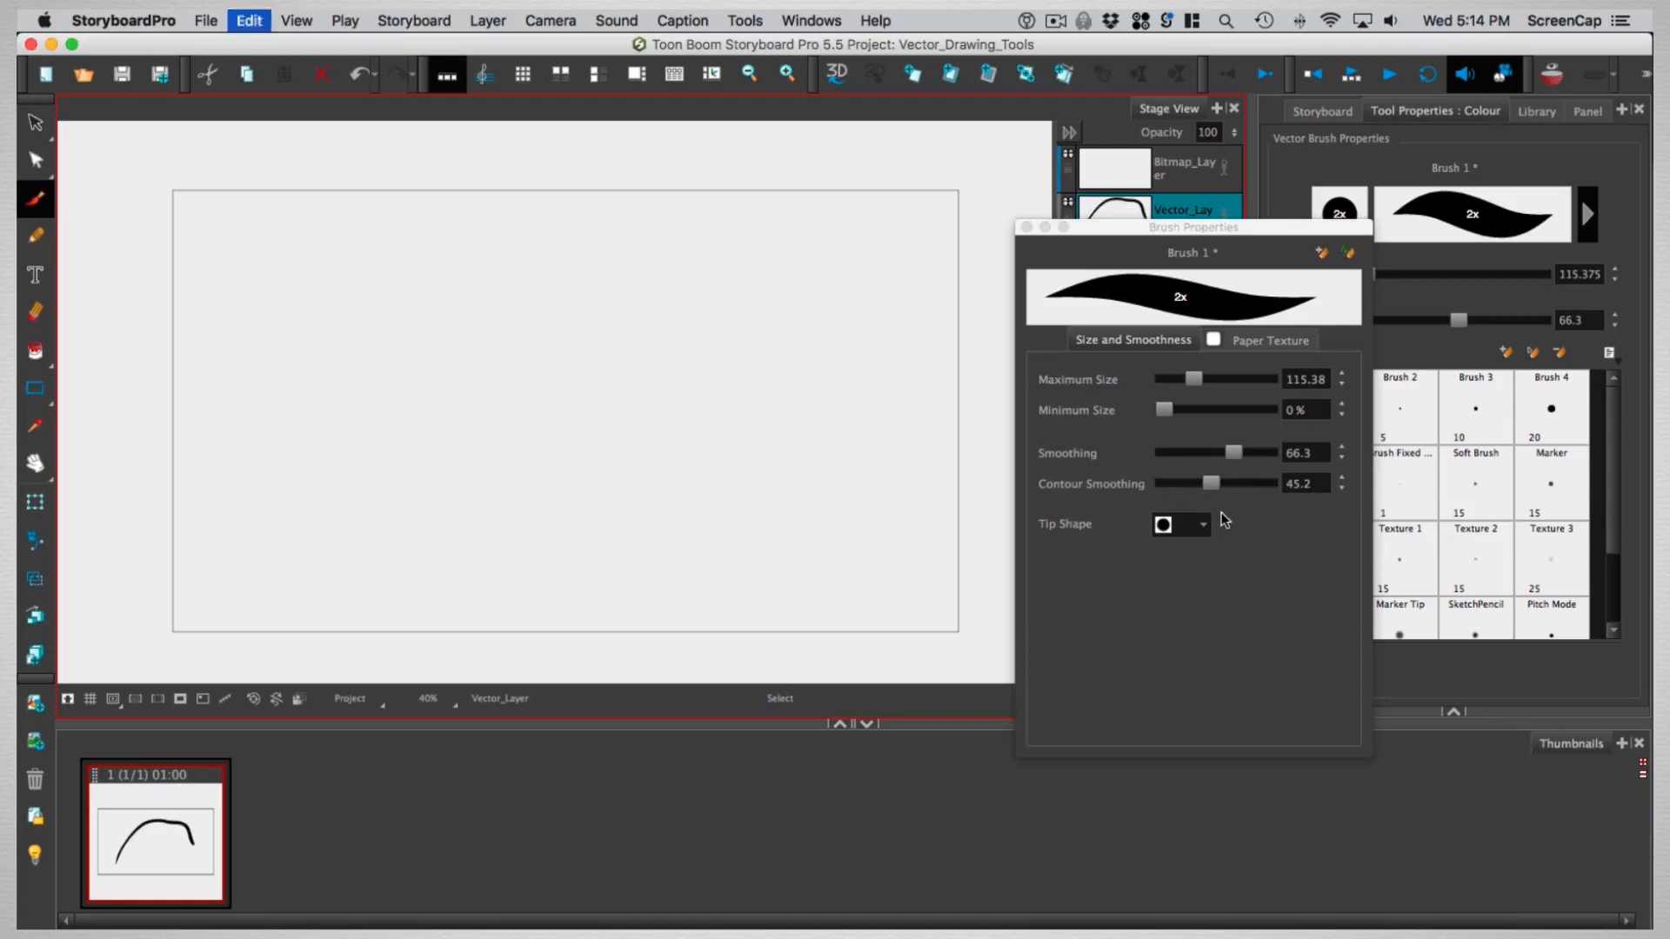
# - Set contour smoothing to 100 and draw a tapered arc across the frame
pyautogui.moveTo(1211, 485); pyautogui.dragTo(1268, 484)
pyautogui.moveTo(340, 533)
pyautogui.mouseDown()
pyautogui.moveTo(380, 455)
pyautogui.moveTo(701, 261)
pyautogui.moveTo(841, 329)
pyautogui.mouseUp()
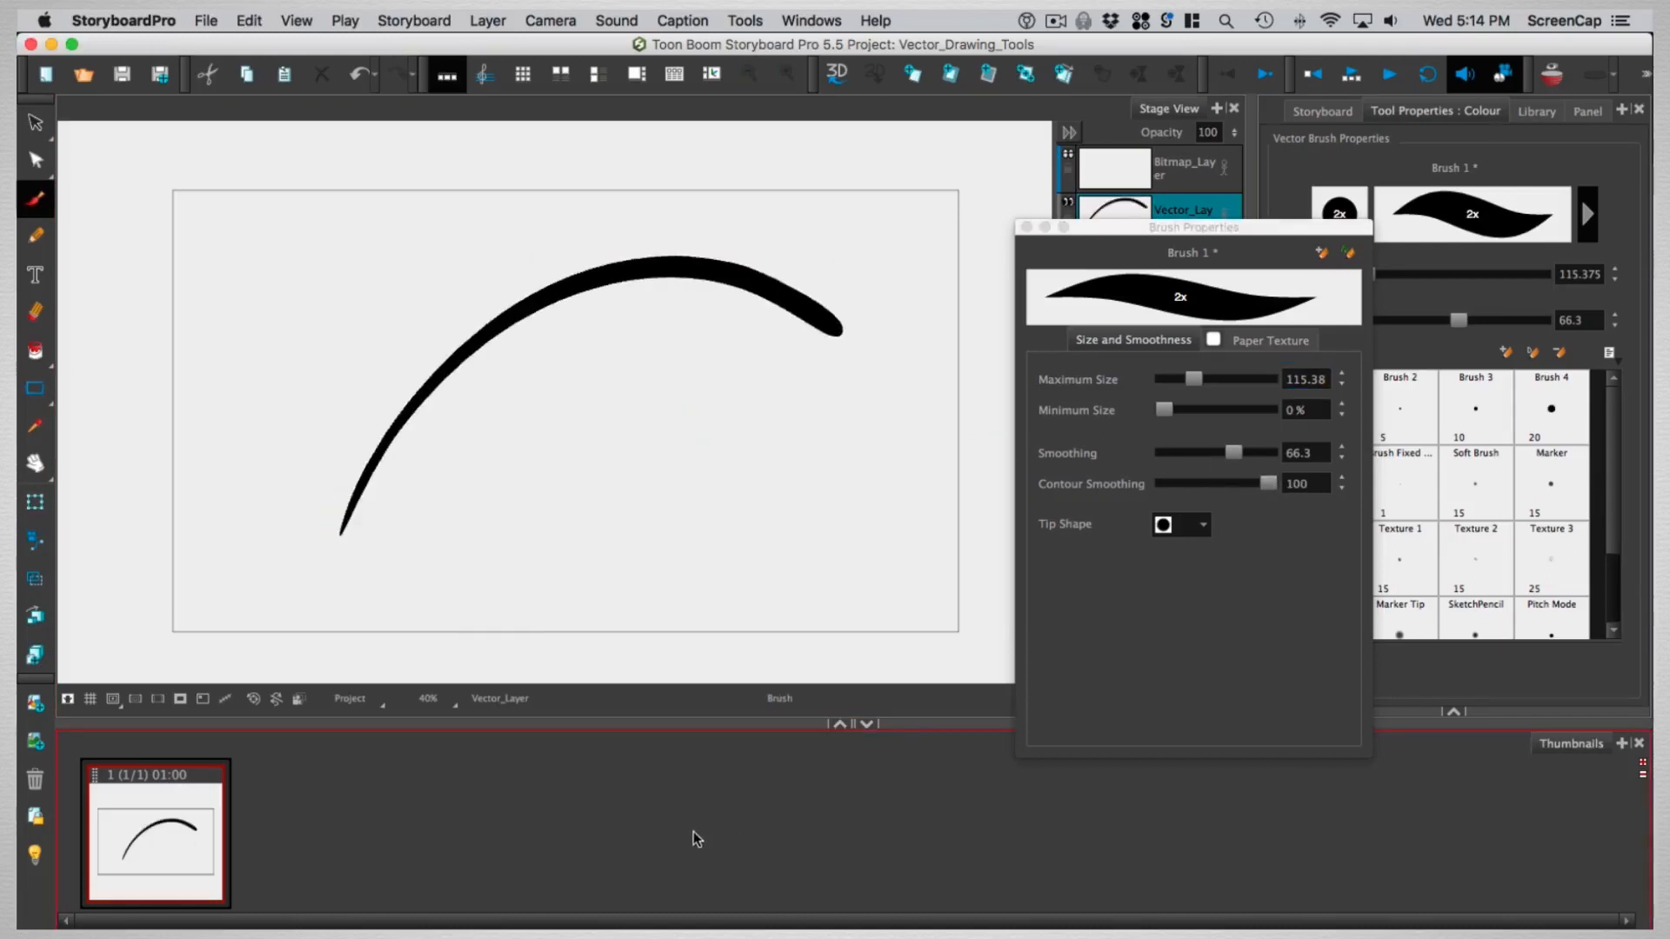
# - Undo the tapered arc and enable paper texture on the brush with the Texture_6 texture
pyautogui.press('super+z')
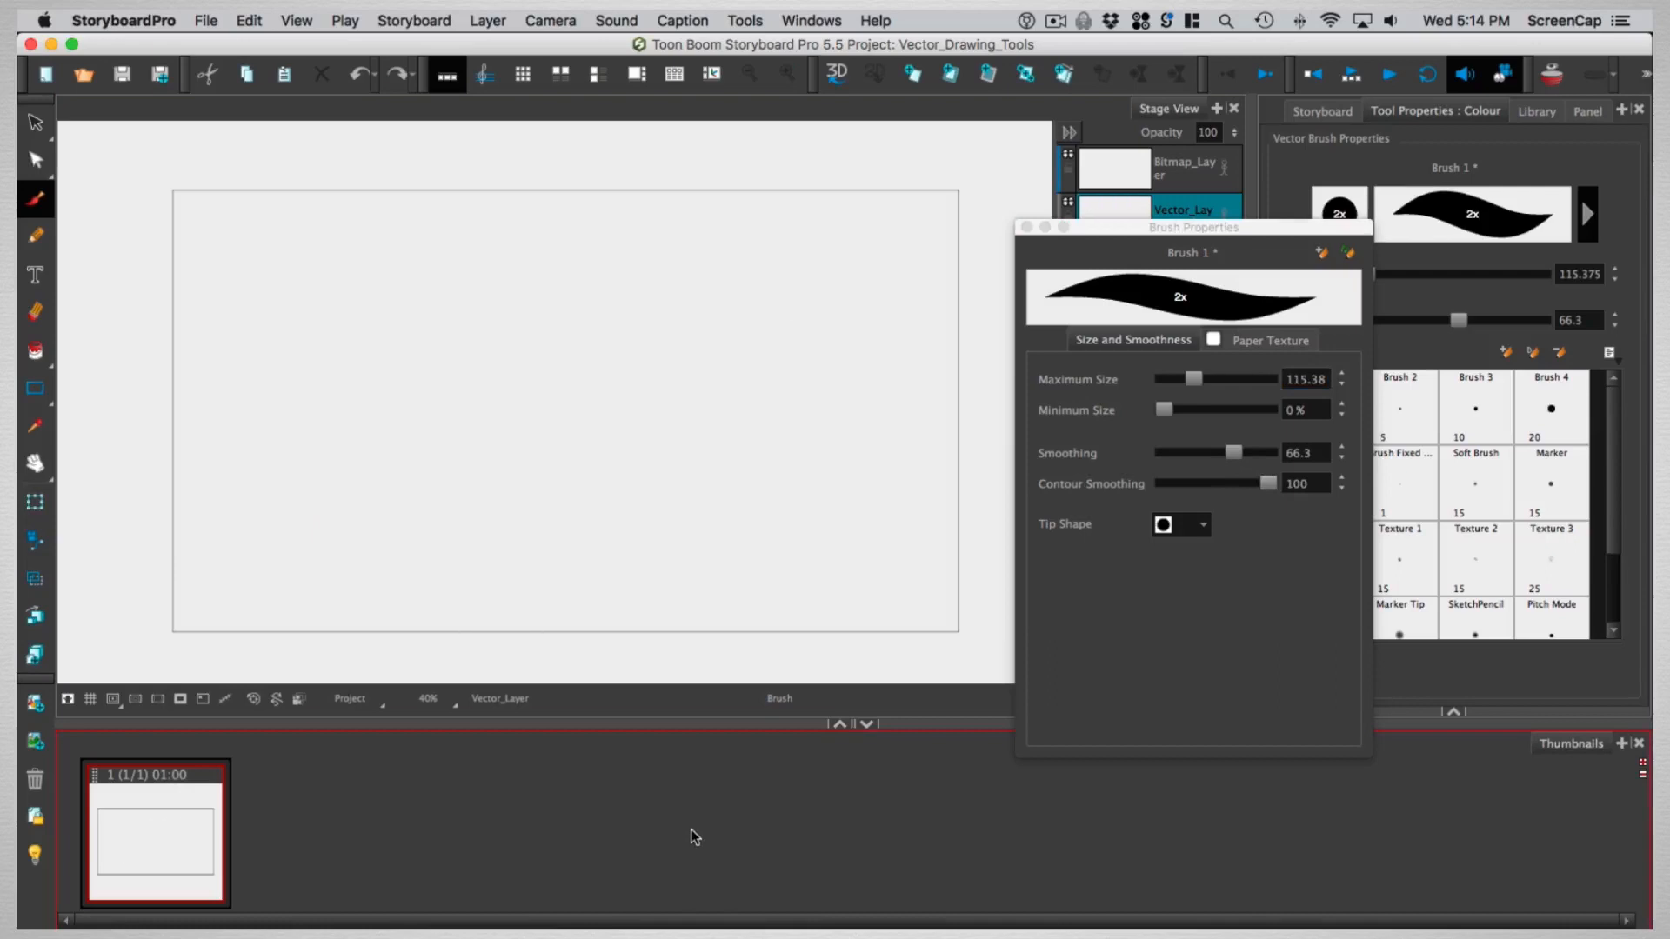
pyautogui.click(1214, 339)
pyautogui.click(1244, 344)
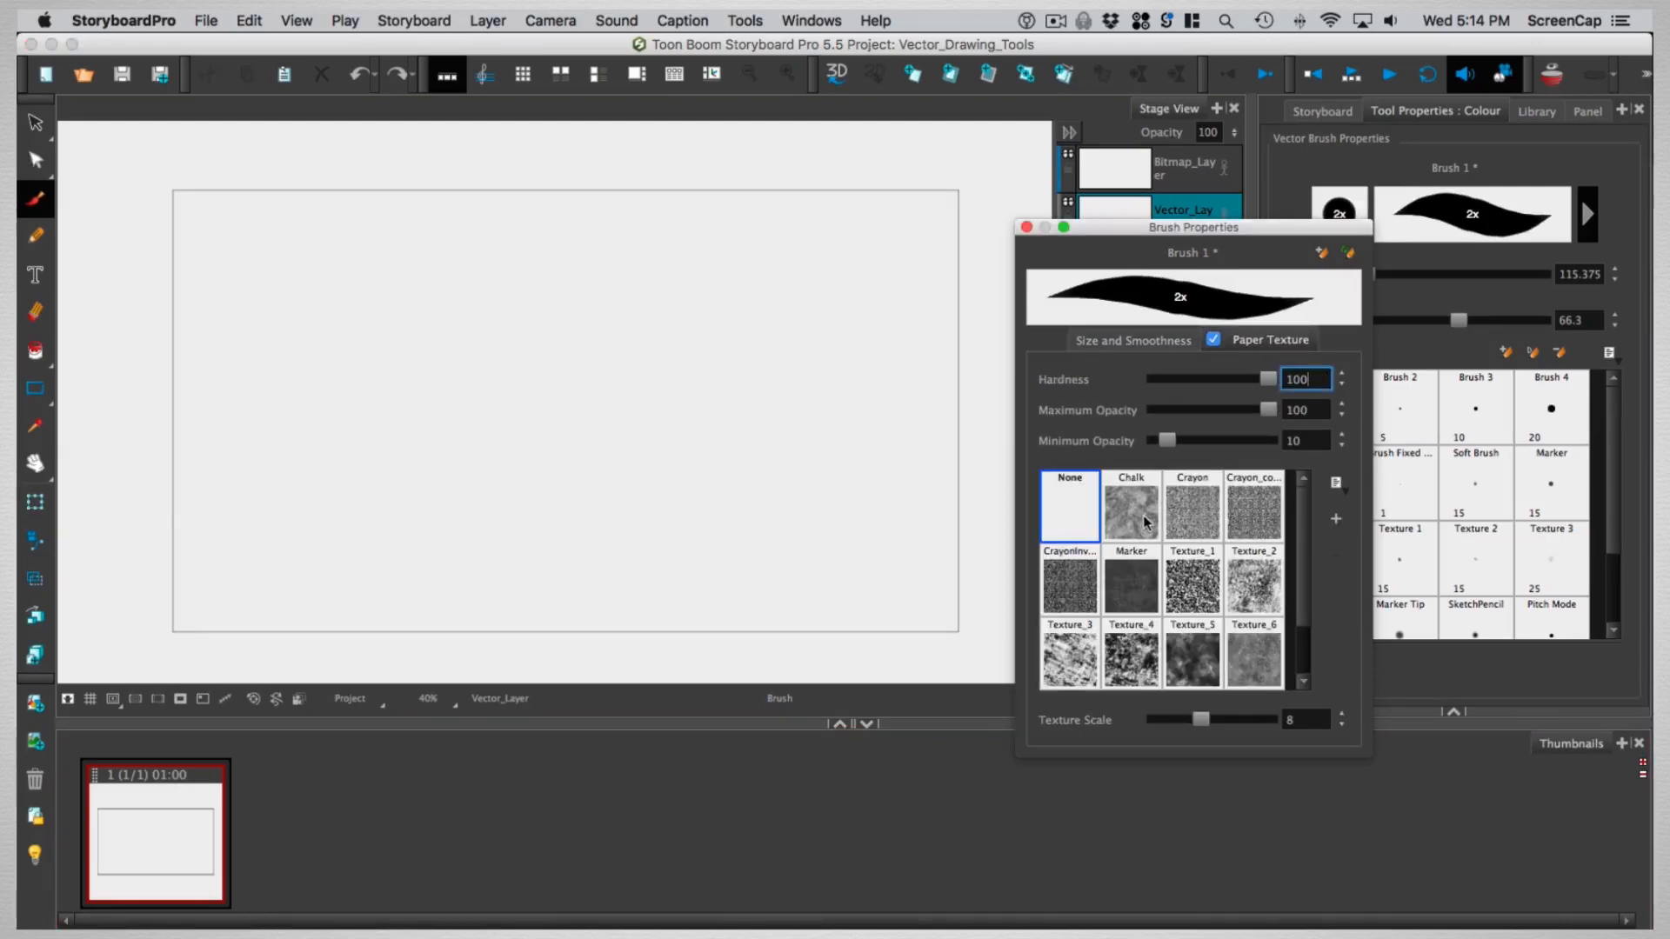
pyautogui.click(1191, 522)
pyautogui.click(1134, 597)
pyautogui.click(1190, 607)
pyautogui.click(1257, 611)
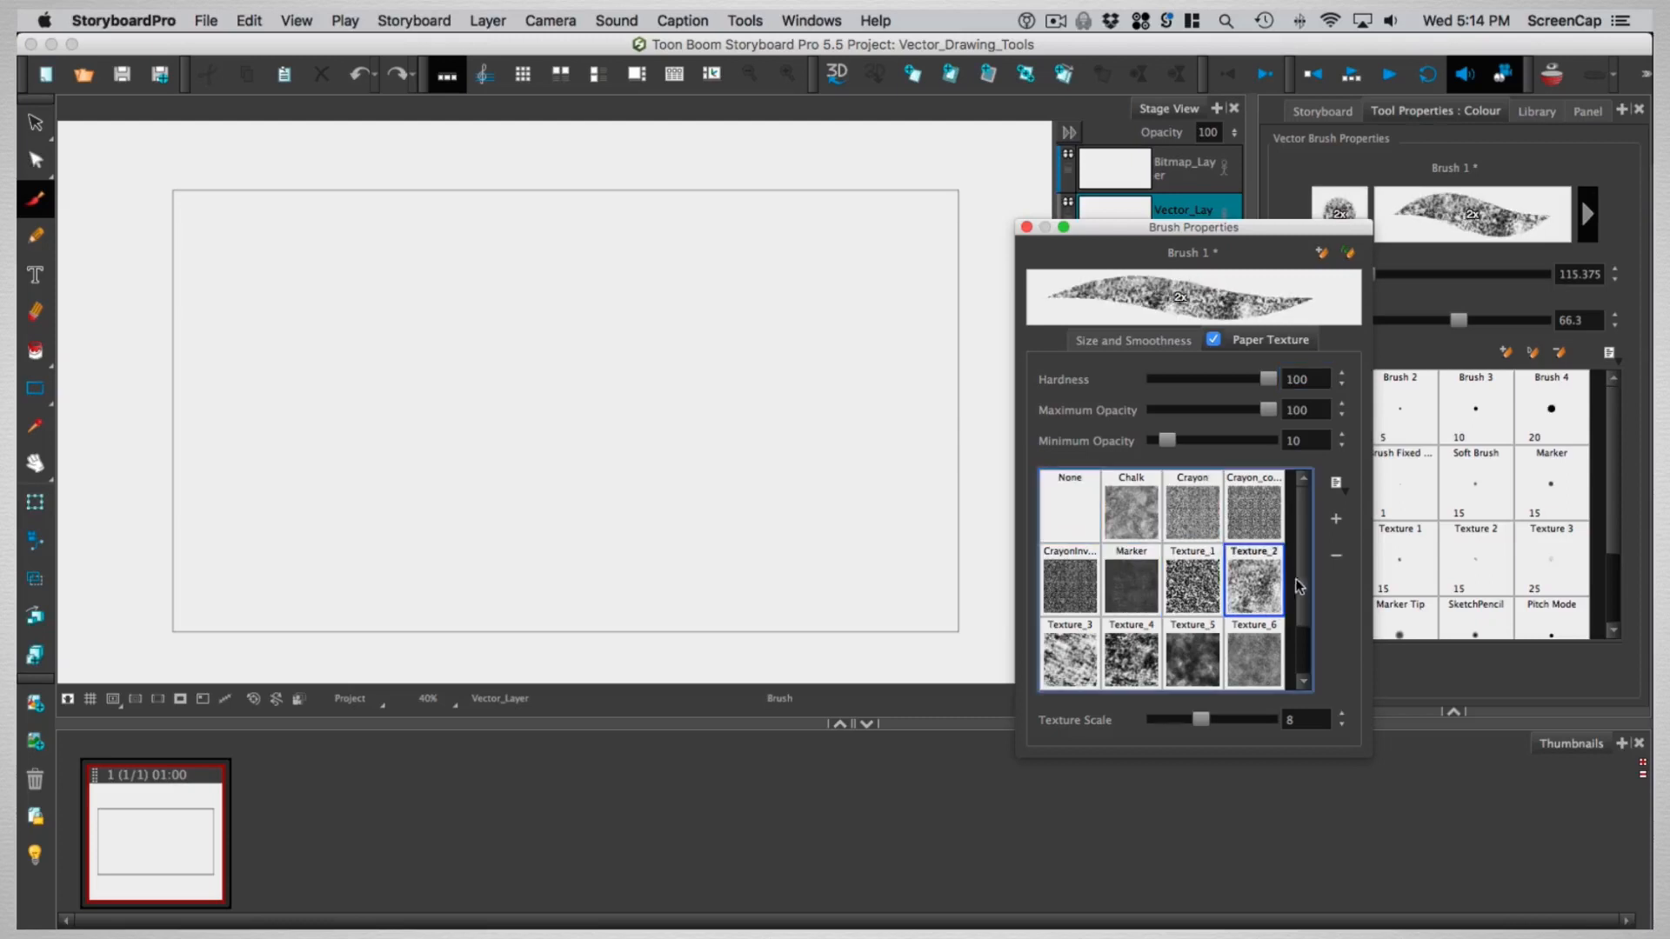
pyautogui.scroll(-1, 1257, 608)
pyautogui.click(1257, 607)
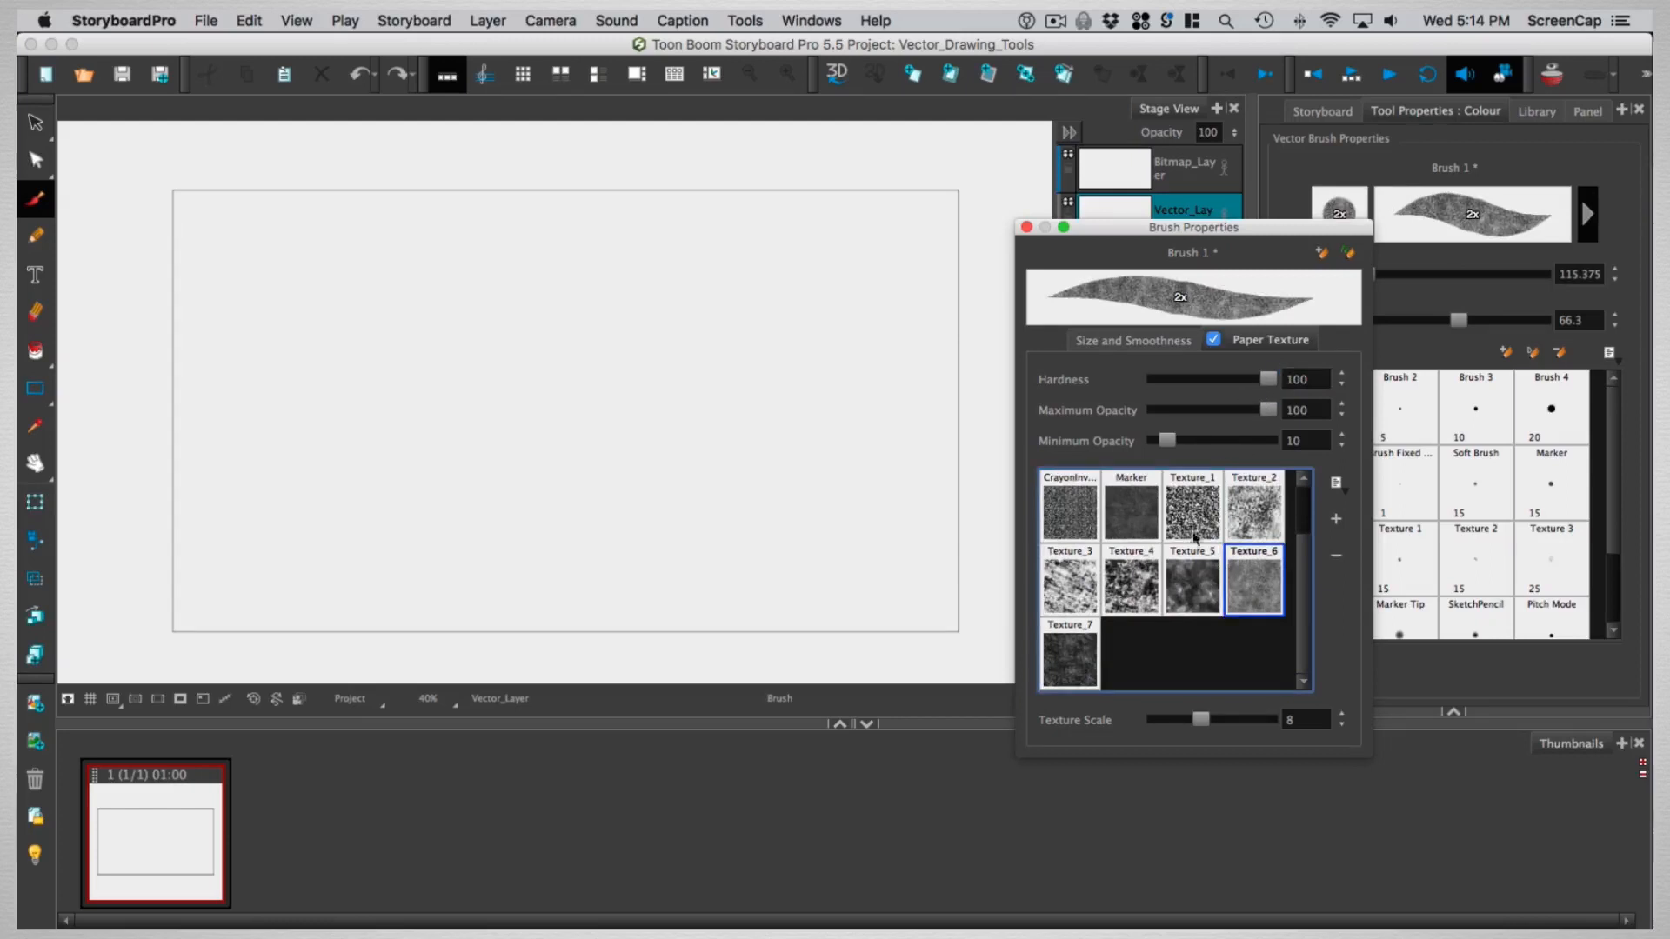
# - Compare textured curves drawn with reduced hardness and with hardness 100, and undo both curves
pyautogui.moveTo(1266, 381); pyautogui.dragTo(1167, 393)
pyautogui.moveTo(551, 539)
pyautogui.mouseDown()
pyautogui.moveTo(571, 455)
pyautogui.moveTo(818, 274)
pyautogui.mouseUp()
pyautogui.moveTo(1170, 383); pyautogui.dragTo(1337, 380)
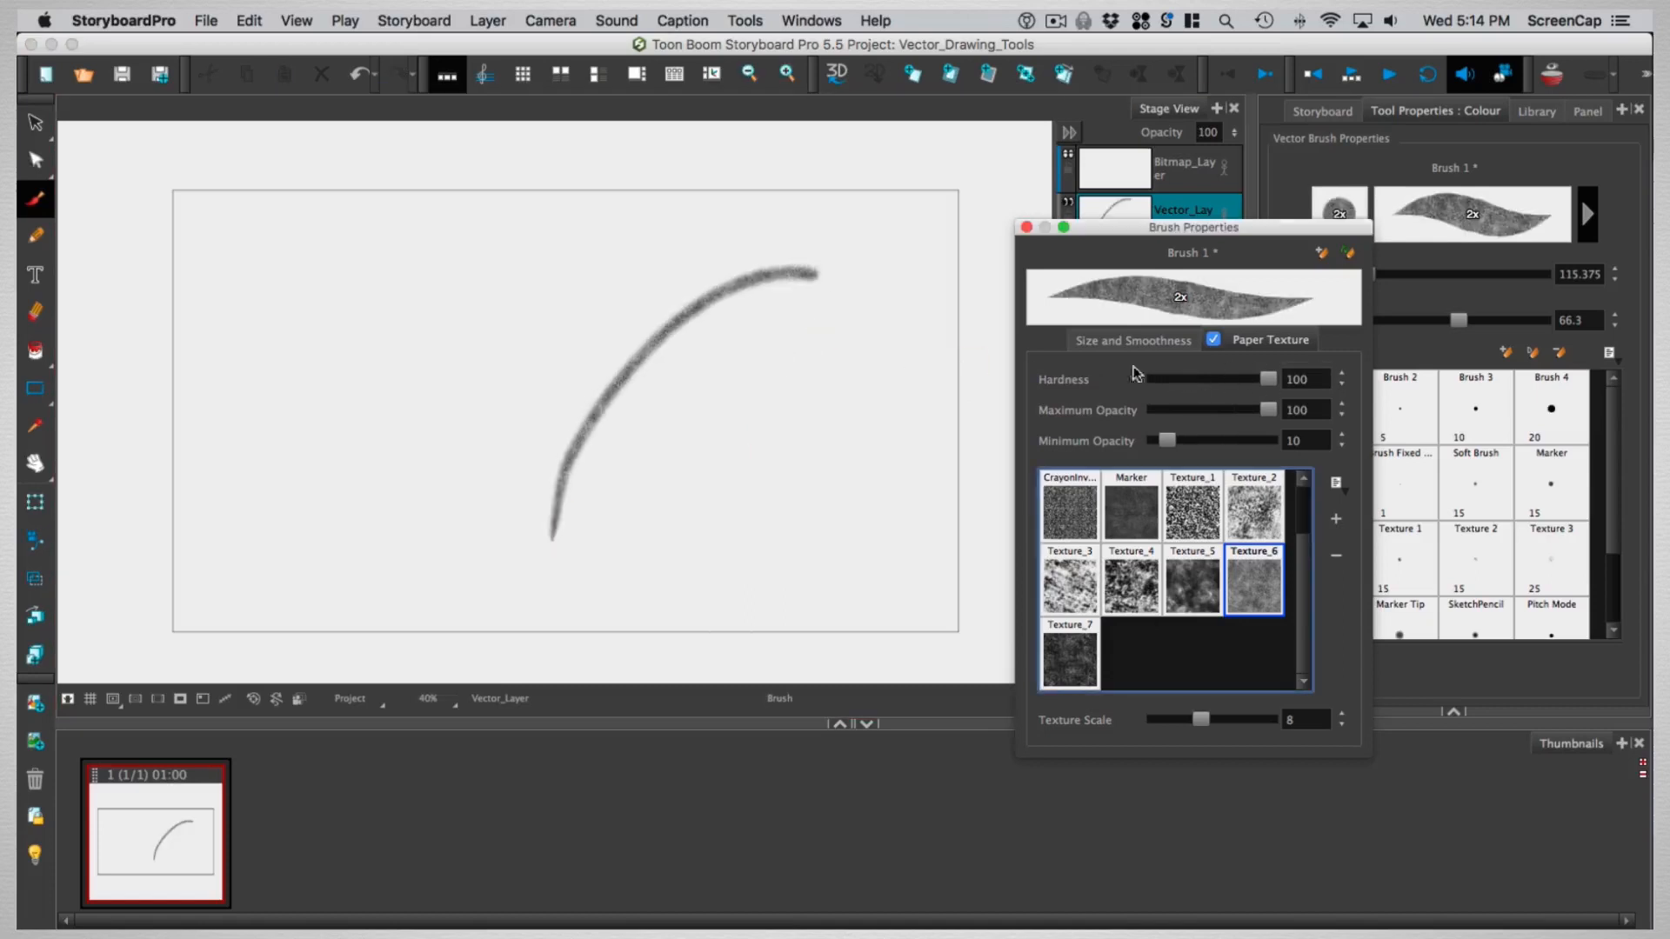
pyautogui.moveTo(676, 537)
pyautogui.mouseDown()
pyautogui.moveTo(726, 417)
pyautogui.moveTo(909, 306)
pyautogui.mouseUp()
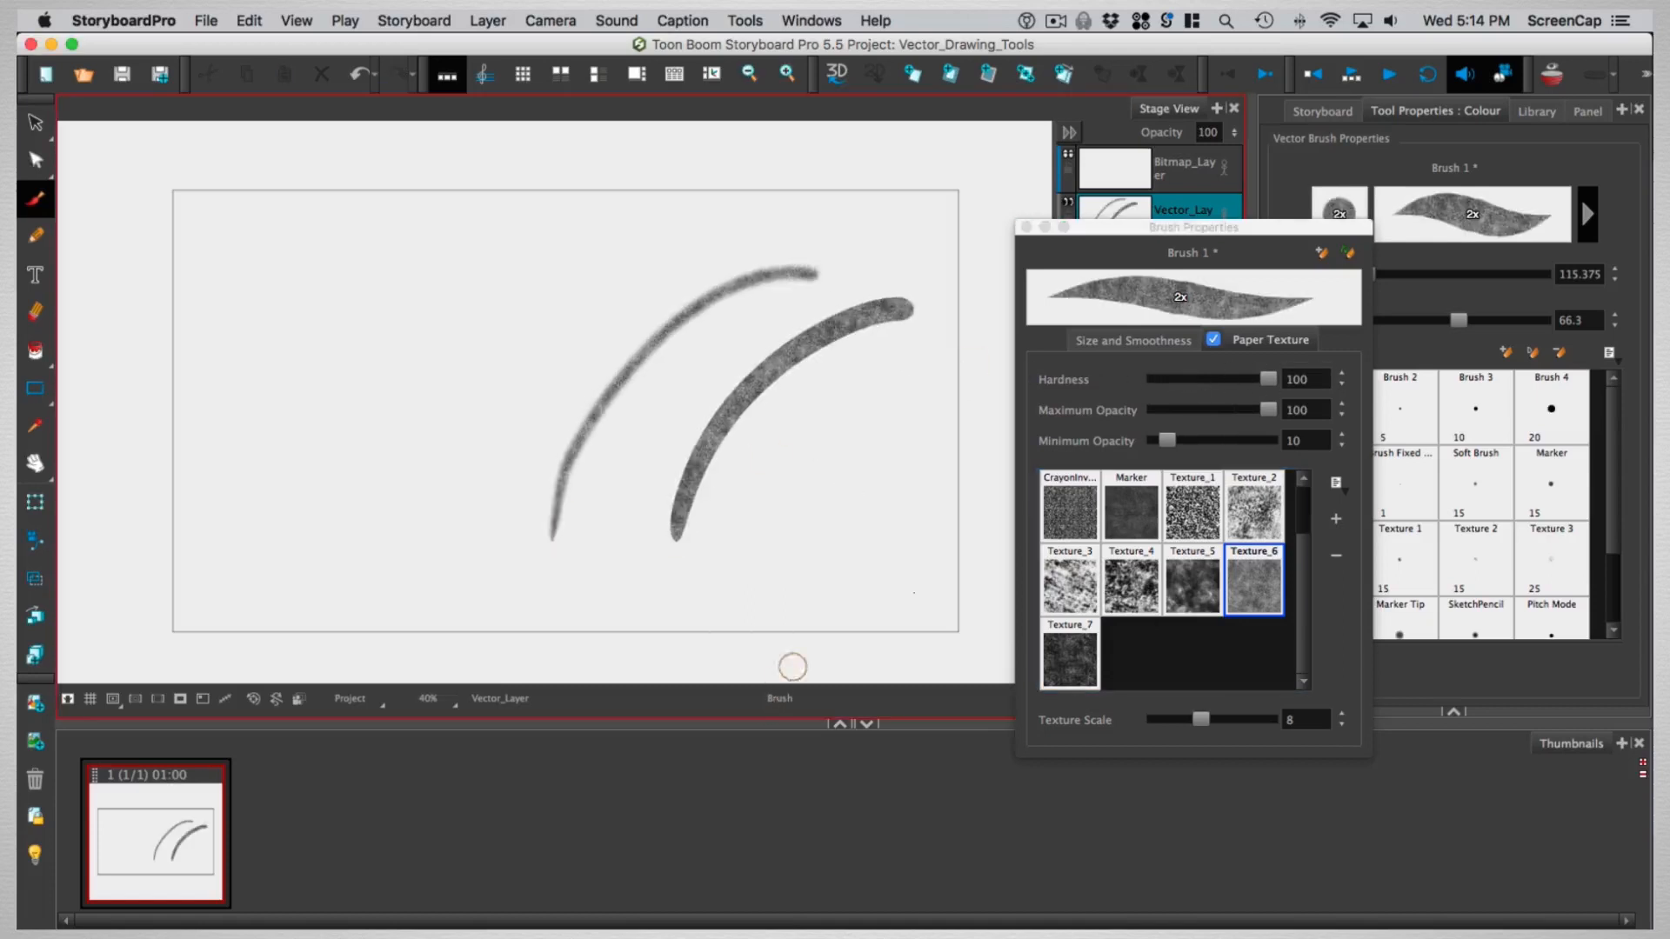
pyautogui.press('super+z')
pyautogui.press('super+z')
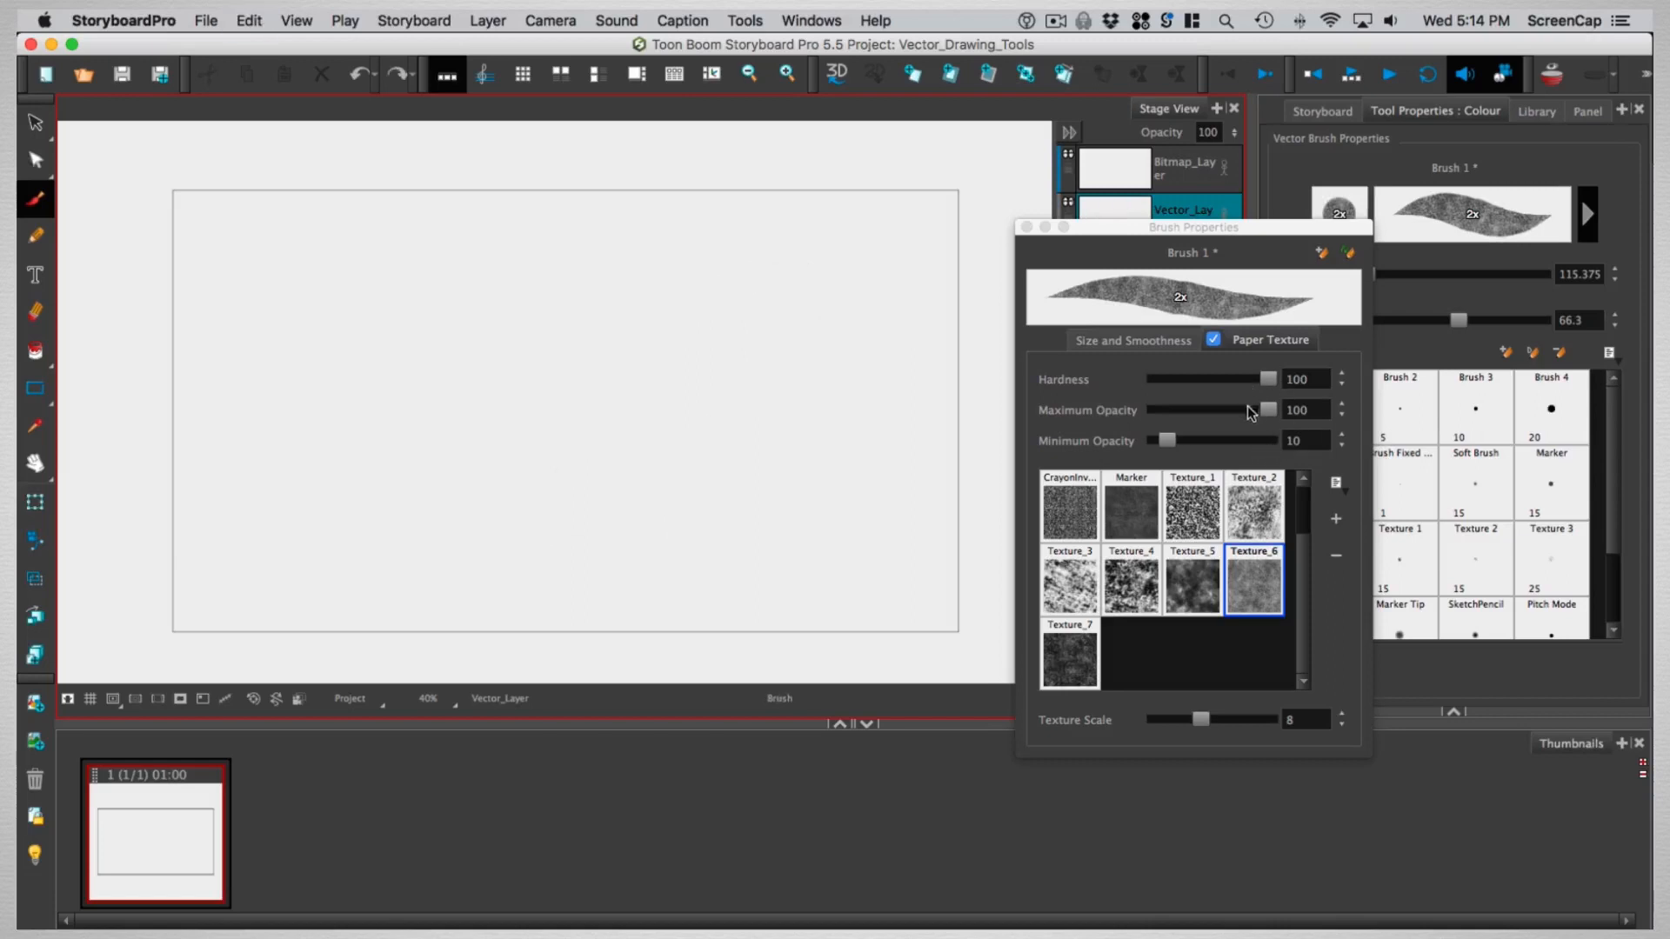
# - Set minimum opacity to 0, draw one curve at a larger texture scale and one at scale 3, and undo both
pyautogui.moveTo(1259, 410)
pyautogui.mouseDown()
pyautogui.moveTo(1204, 409)
pyautogui.moveTo(1190, 441)
pyautogui.moveTo(1272, 410)
pyautogui.mouseUp()
pyautogui.moveTo(1200, 720)
pyautogui.mouseDown()
pyautogui.moveTo(1270, 719)
pyautogui.moveTo(1187, 716)
pyautogui.moveTo(1270, 716)
pyautogui.mouseUp()
pyautogui.moveTo(356, 551)
pyautogui.mouseDown()
pyautogui.moveTo(346, 527)
pyautogui.moveTo(511, 243)
pyautogui.mouseUp()
pyautogui.moveTo(1263, 719); pyautogui.dragTo(1173, 719)
pyautogui.moveTo(433, 515)
pyautogui.mouseDown()
pyautogui.moveTo(445, 403)
pyautogui.moveTo(590, 261)
pyautogui.mouseUp()
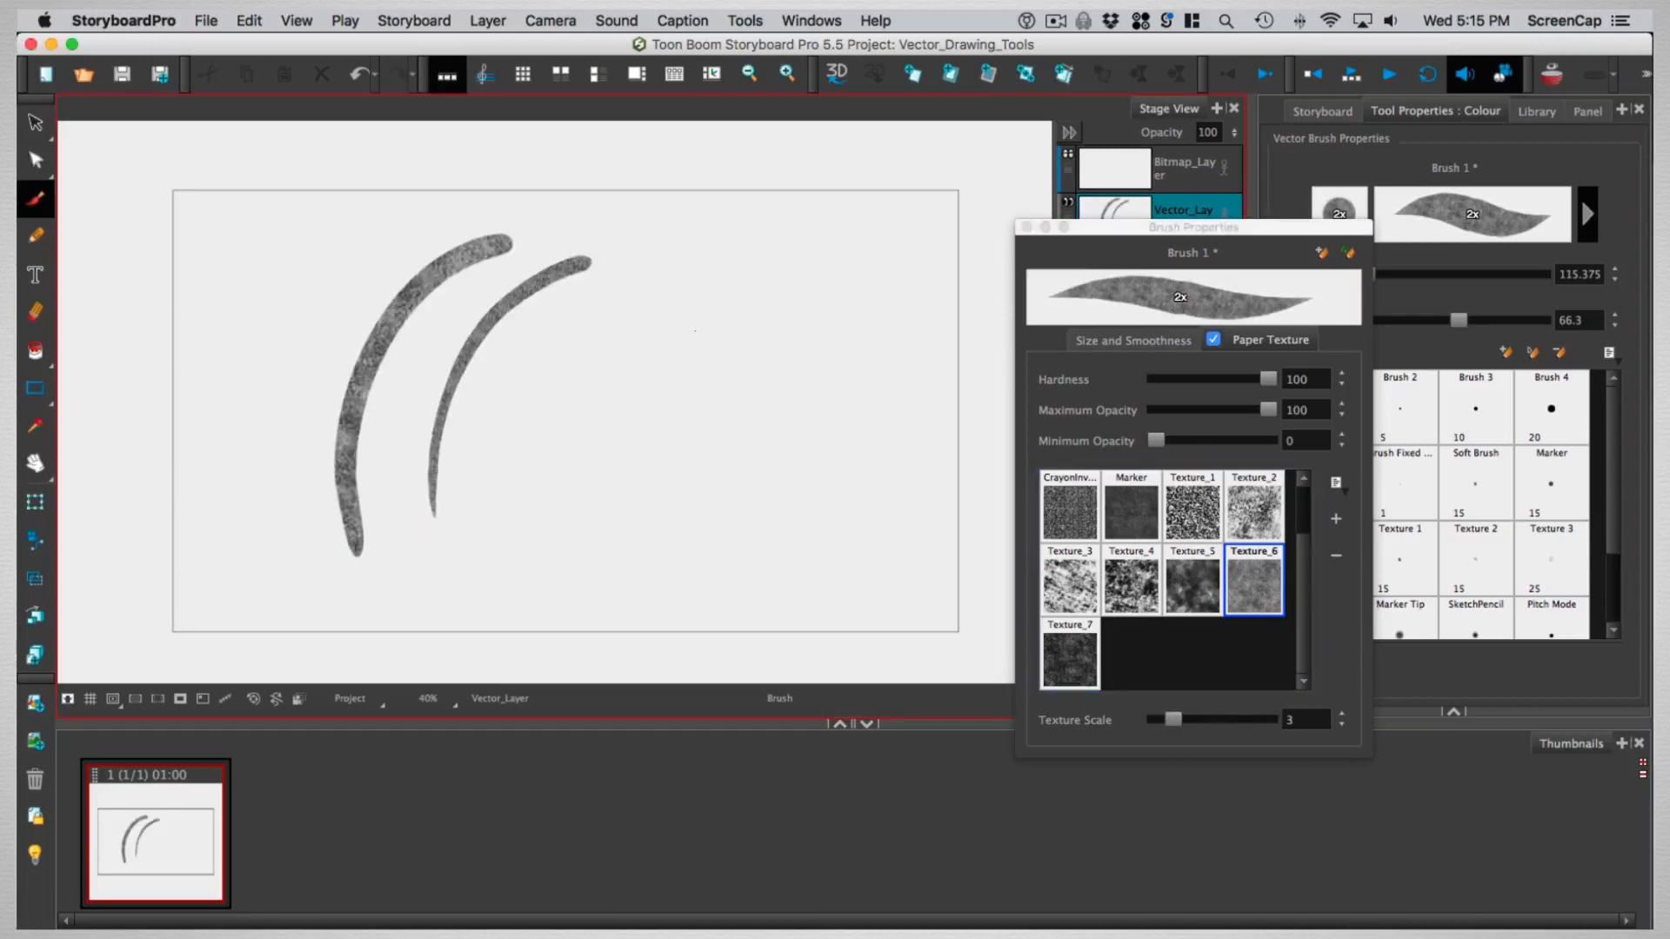
pyautogui.press('cmd+z')
pyautogui.press('cmd+z')
# - Draw a horizontal textured stroke across the frame and pull its contour points outward with the Contour Editor
pyautogui.moveTo(348, 398); pyautogui.dragTo(839, 393)
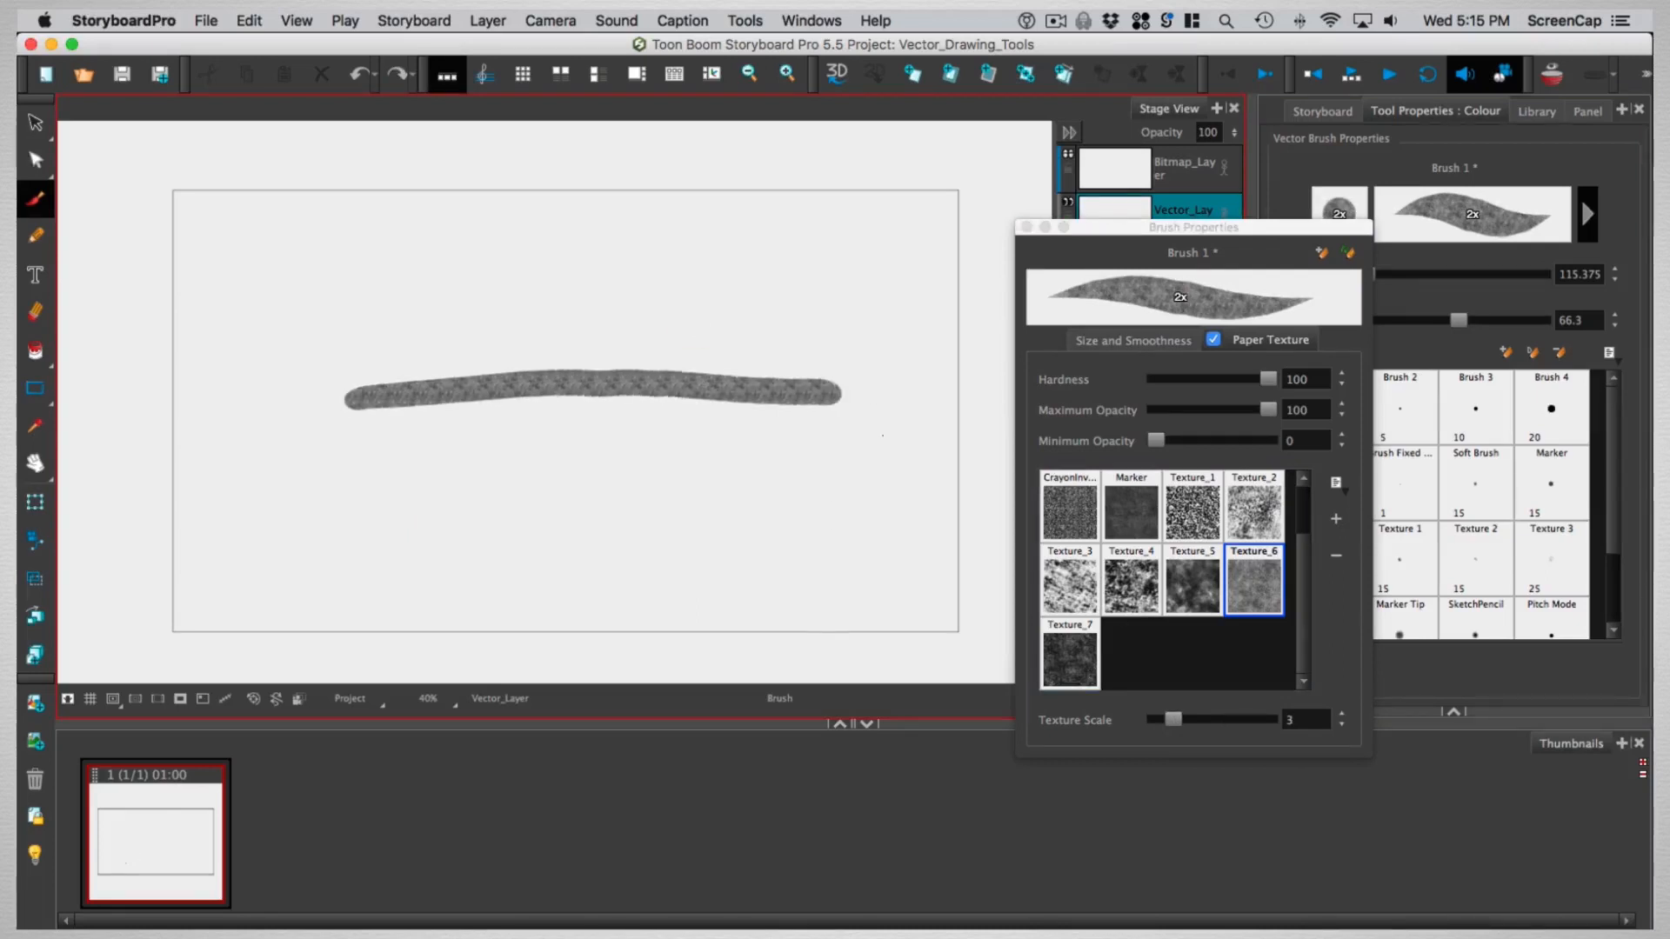
pyautogui.click(36, 160)
pyautogui.click(639, 396)
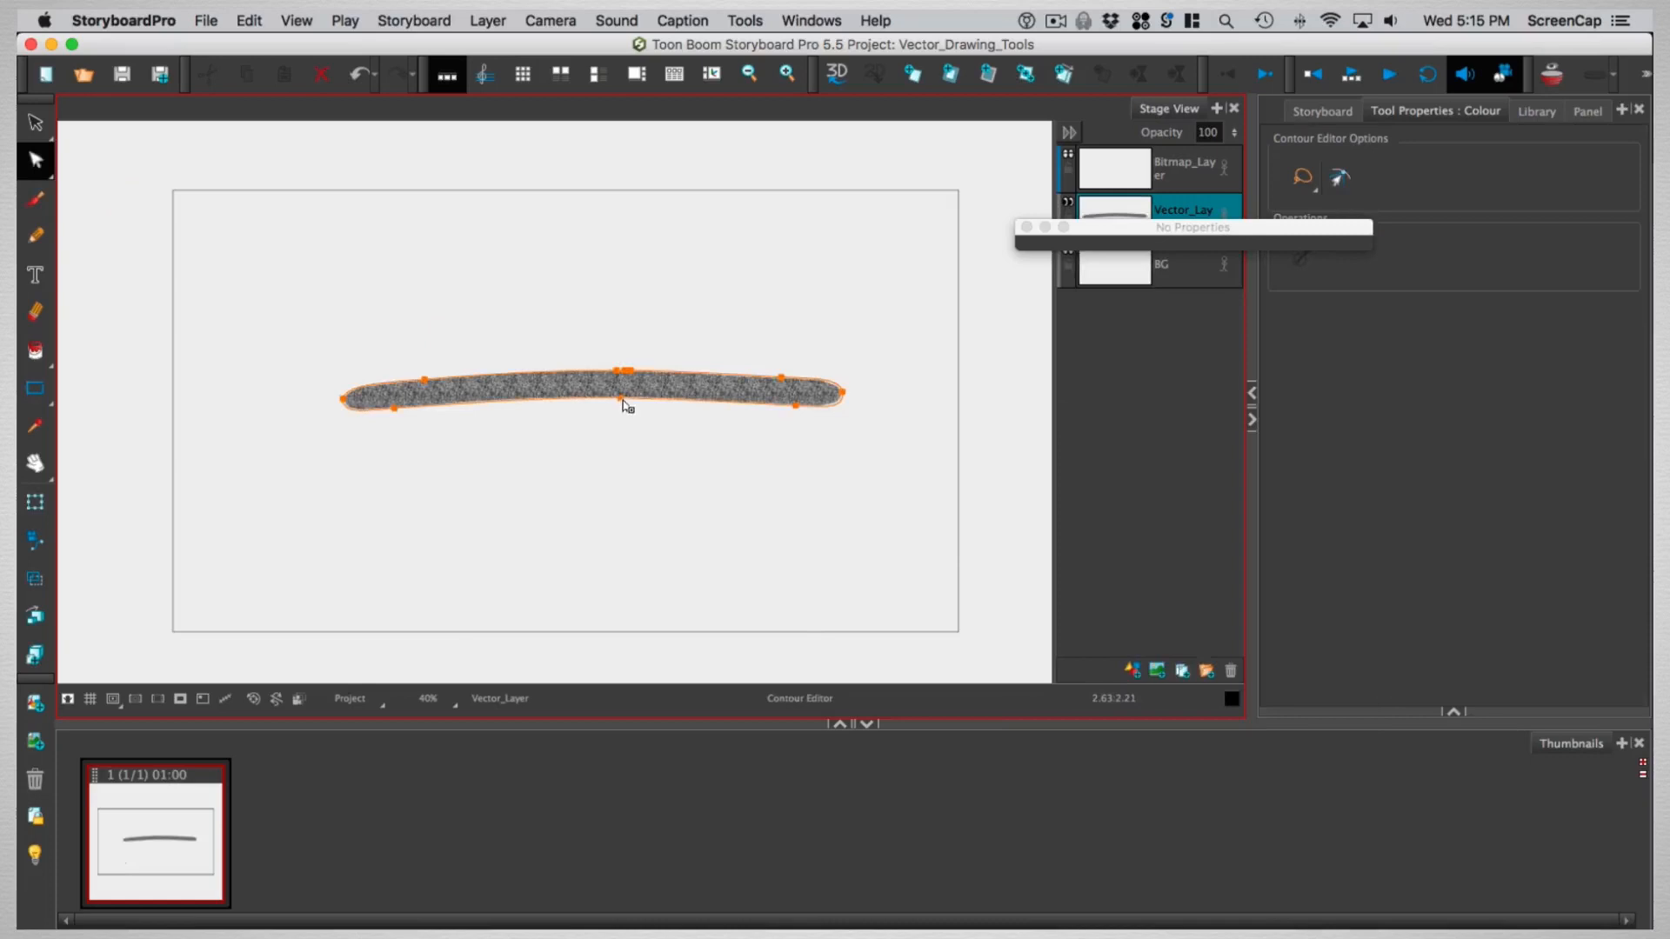
pyautogui.moveTo(627, 405); pyautogui.dragTo(629, 523)
pyautogui.moveTo(796, 406); pyautogui.dragTo(837, 508)
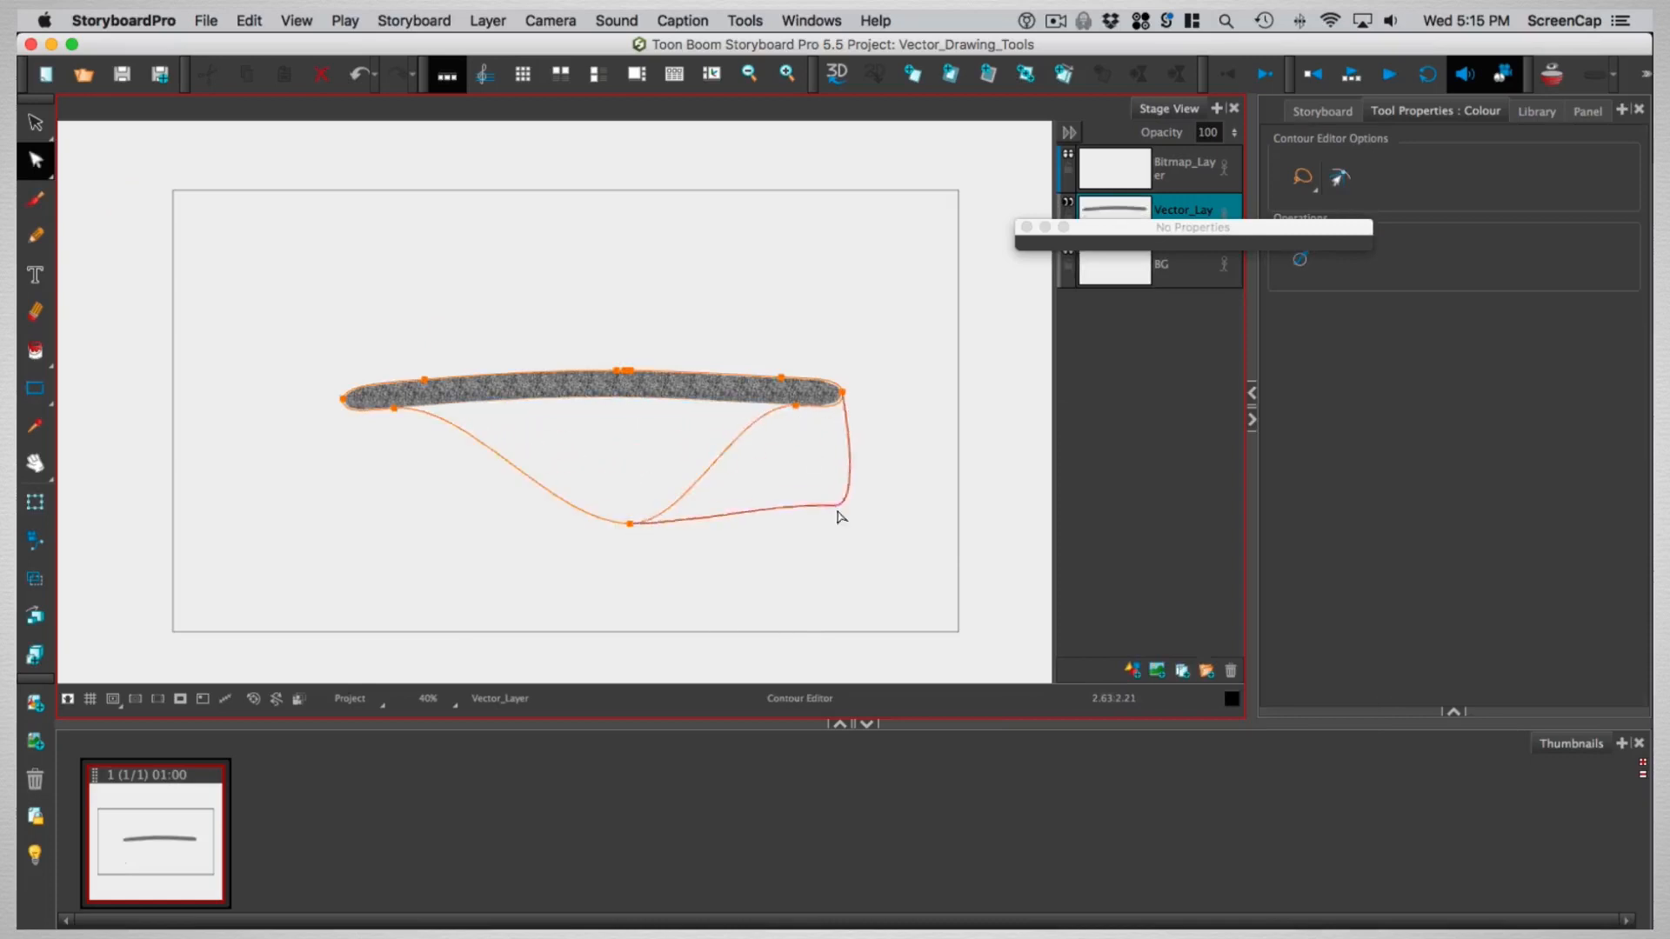
pyautogui.moveTo(842, 391); pyautogui.dragTo(882, 370)
pyautogui.moveTo(781, 378); pyautogui.dragTo(797, 328)
pyautogui.click(627, 371)
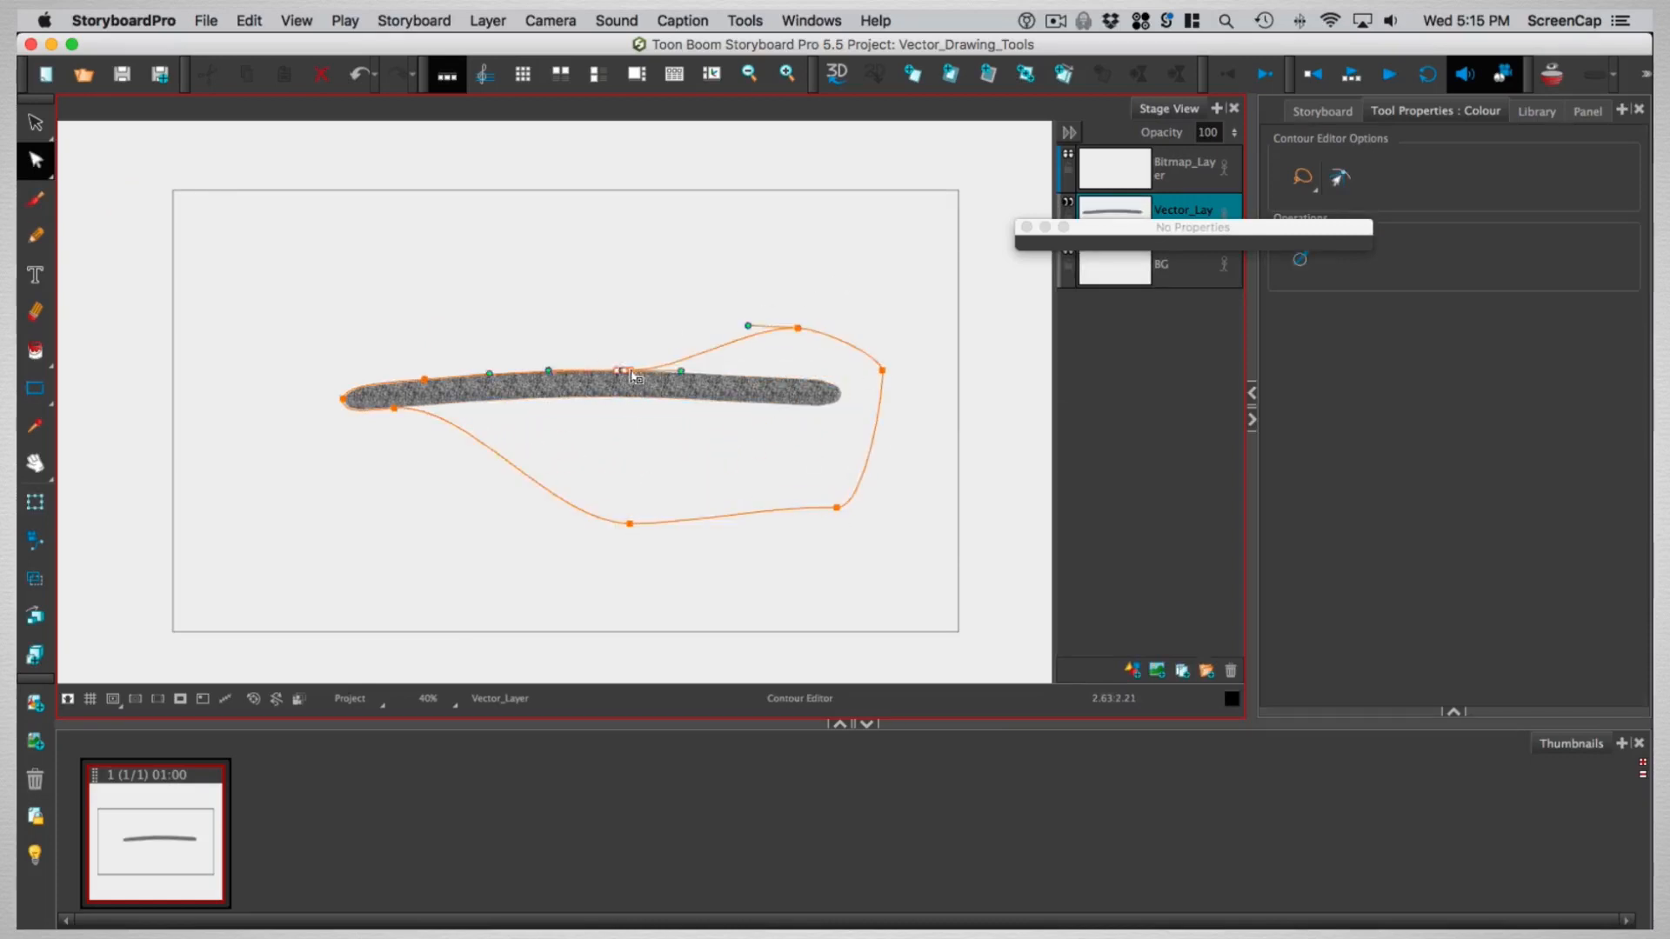
pyautogui.moveTo(627, 371); pyautogui.dragTo(642, 432)
pyautogui.click(824, 439)
# - Undo the contour edits and the horizontal stroke, and return to the Brush tool
pyautogui.press('super+z')
pyautogui.press('super+z')
pyautogui.press('super+z')
pyautogui.press('super+z')
pyautogui.press('super+z')
pyautogui.press('super+z')
pyautogui.press('super+z')
pyautogui.press('super+z')
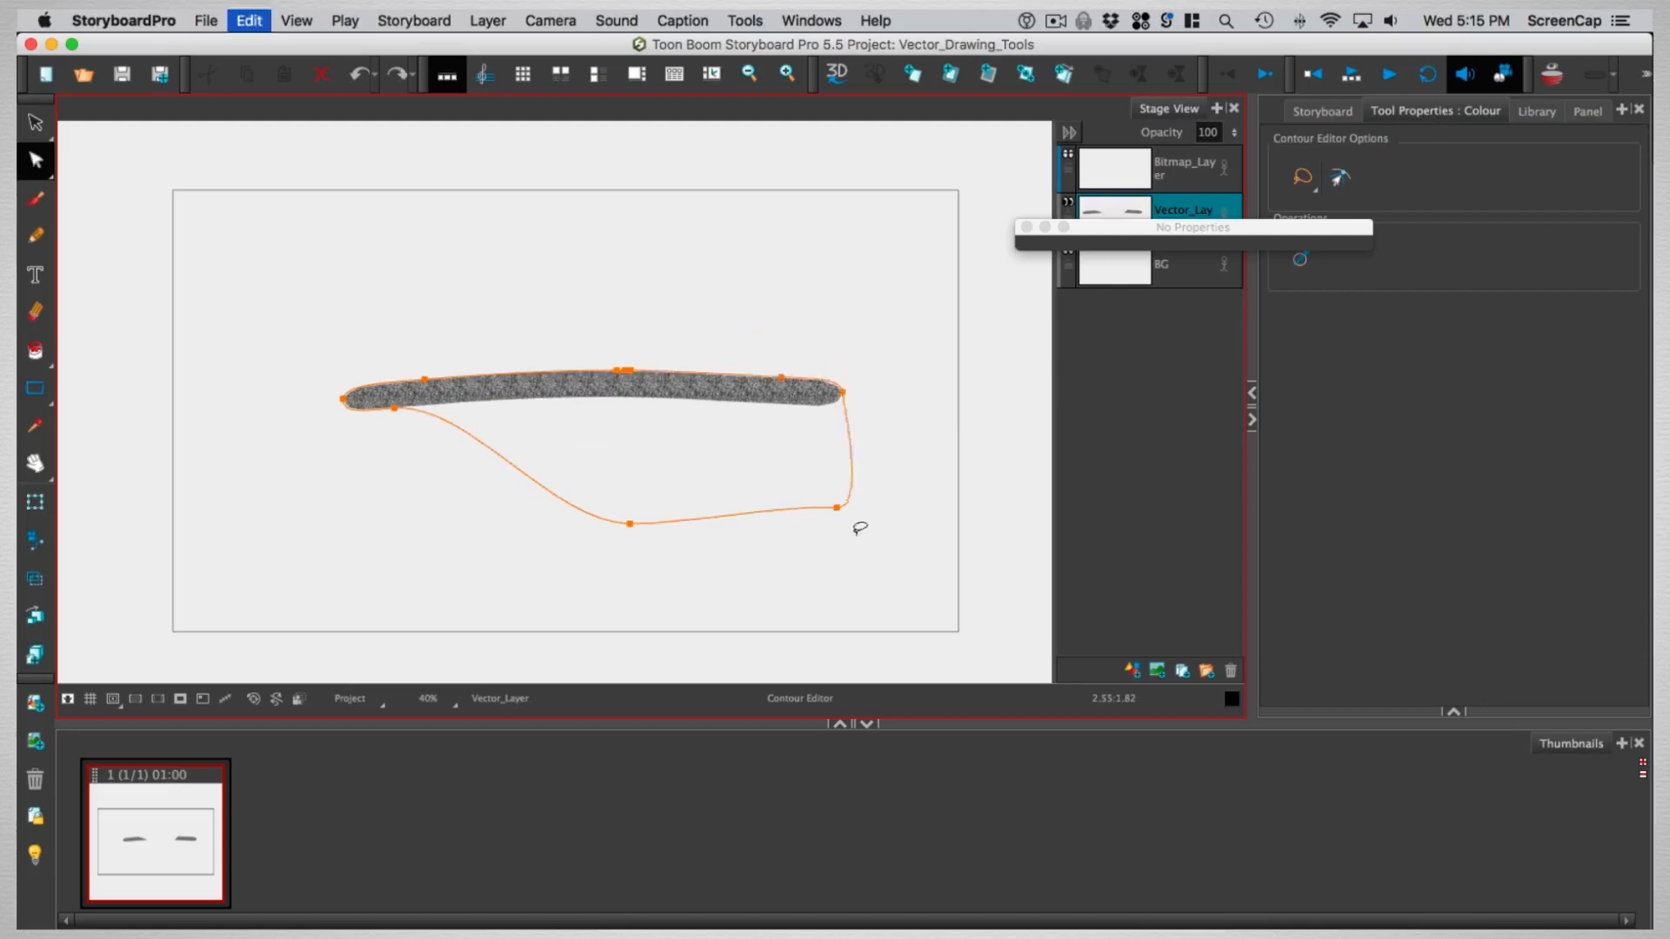
pyautogui.click(1121, 239)
pyautogui.hotkey('alt', 'b')
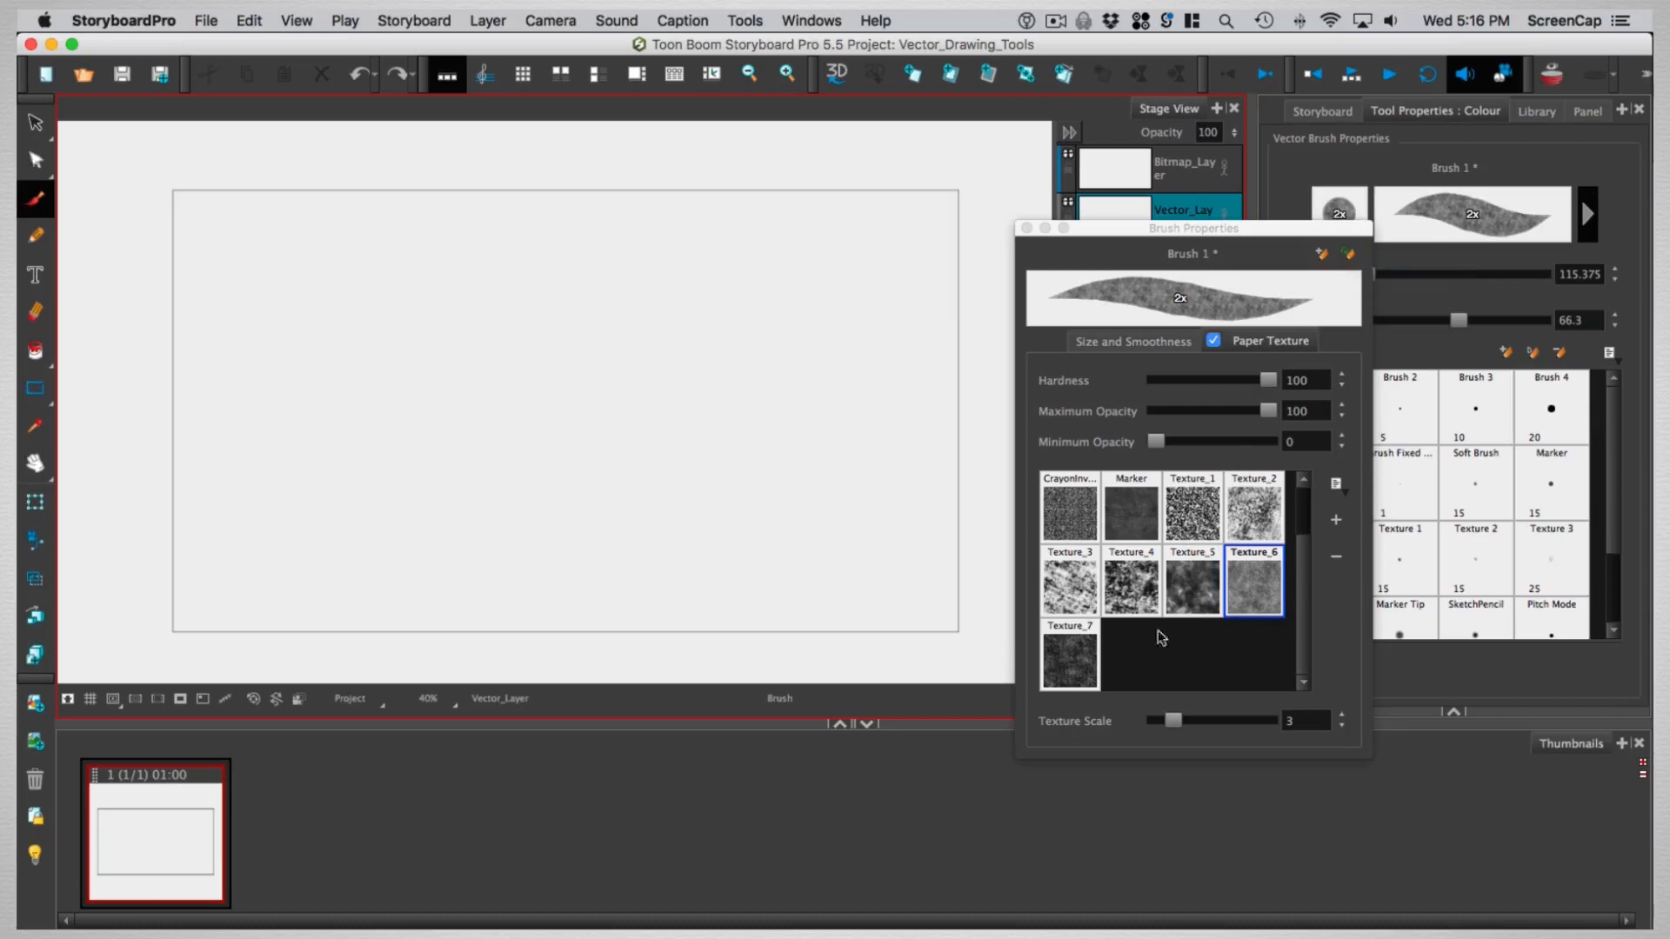
# - Save the textured brush as a new preset named Demo Brush1 and select it in the presets
pyautogui.click(1321, 255)
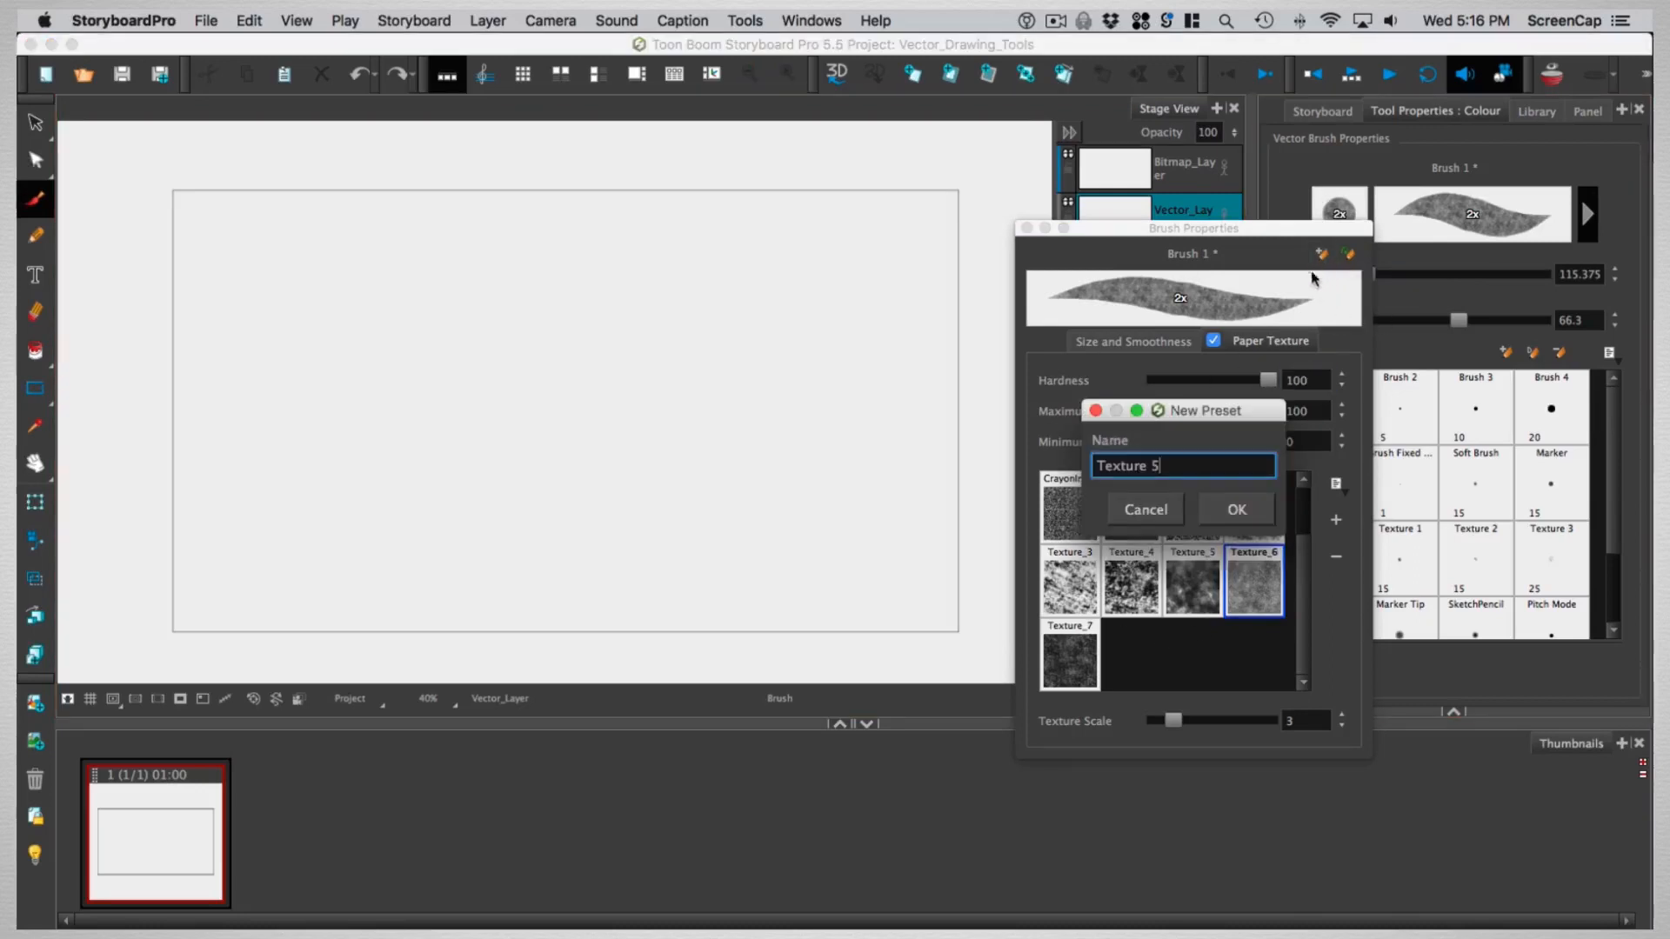
pyautogui.moveTo(1197, 467); pyautogui.dragTo(884, 515)
pyautogui.write('Demo Brush1')
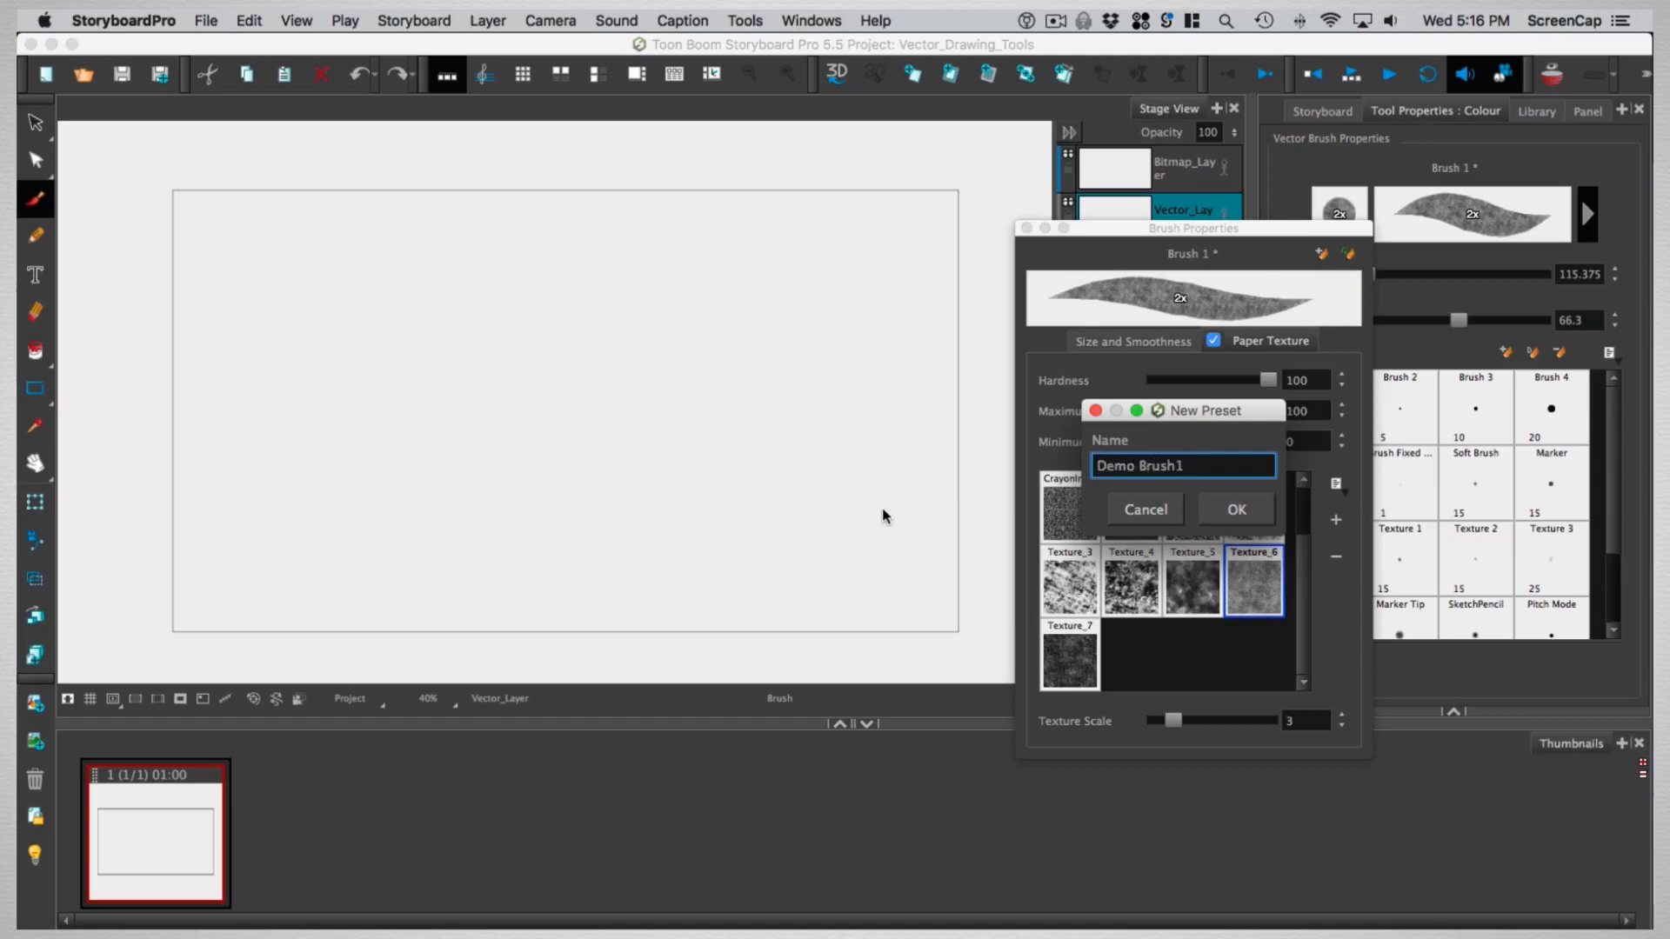
pyautogui.press('Return')
pyautogui.click(1392, 609)
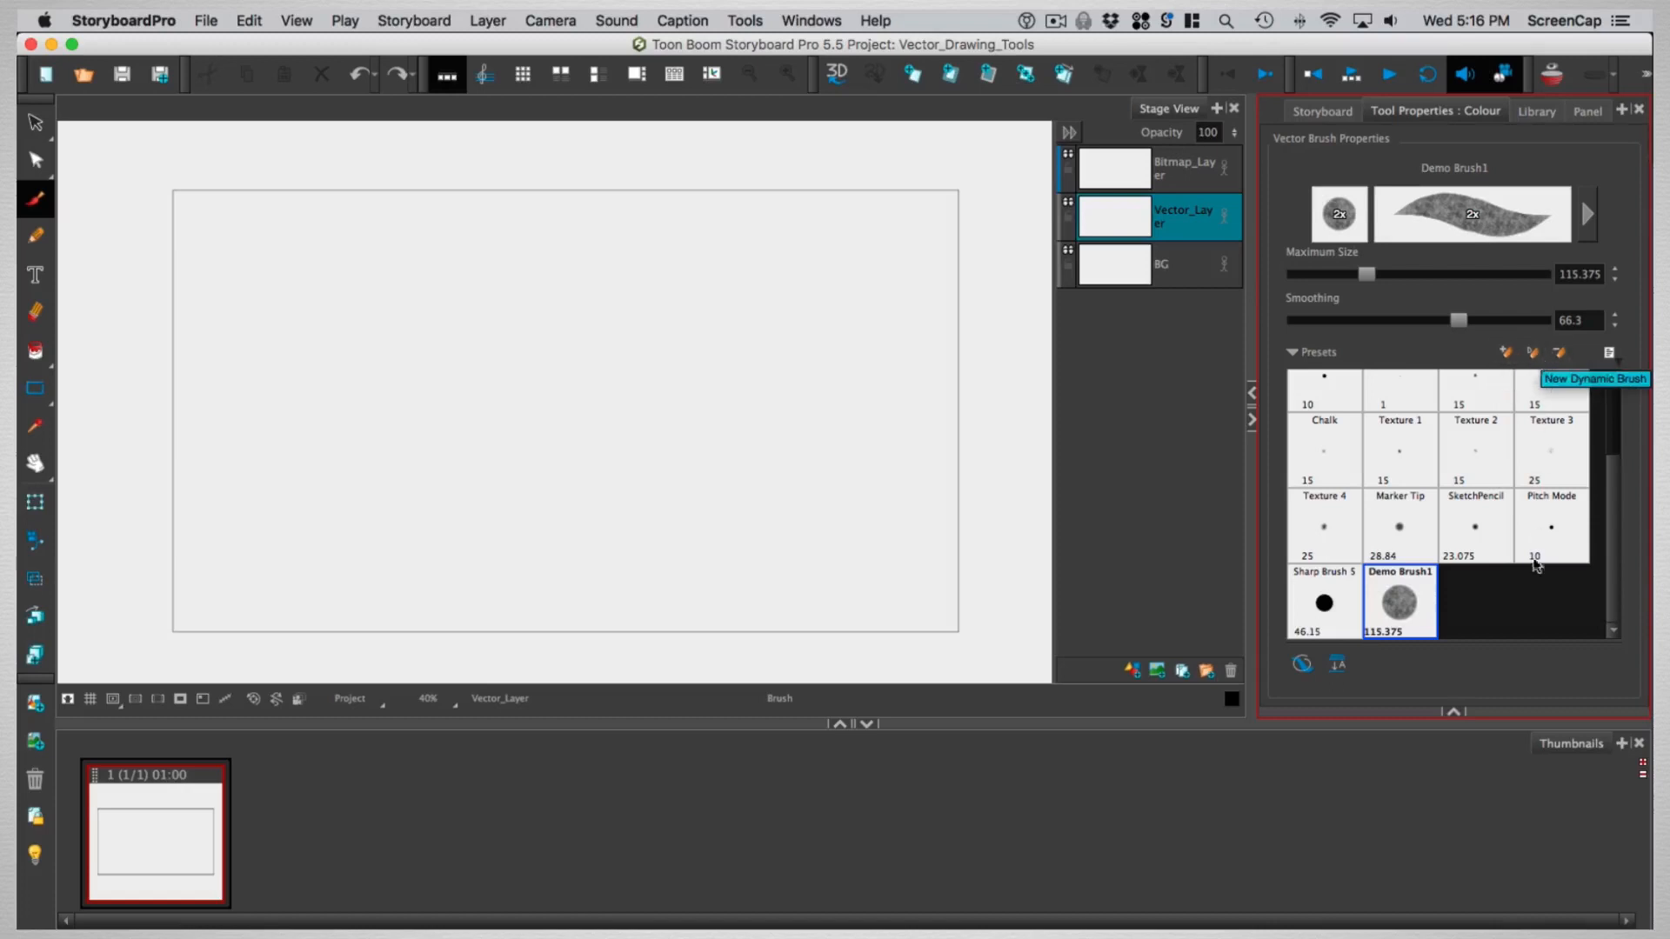
# - Using the Brush 2 preset at maximum size 23.2, draw a small grass tuft in the frame's lower-left area
pyautogui.moveTo(1613, 539); pyautogui.dragTo(1626, 372)
pyautogui.click(1400, 405)
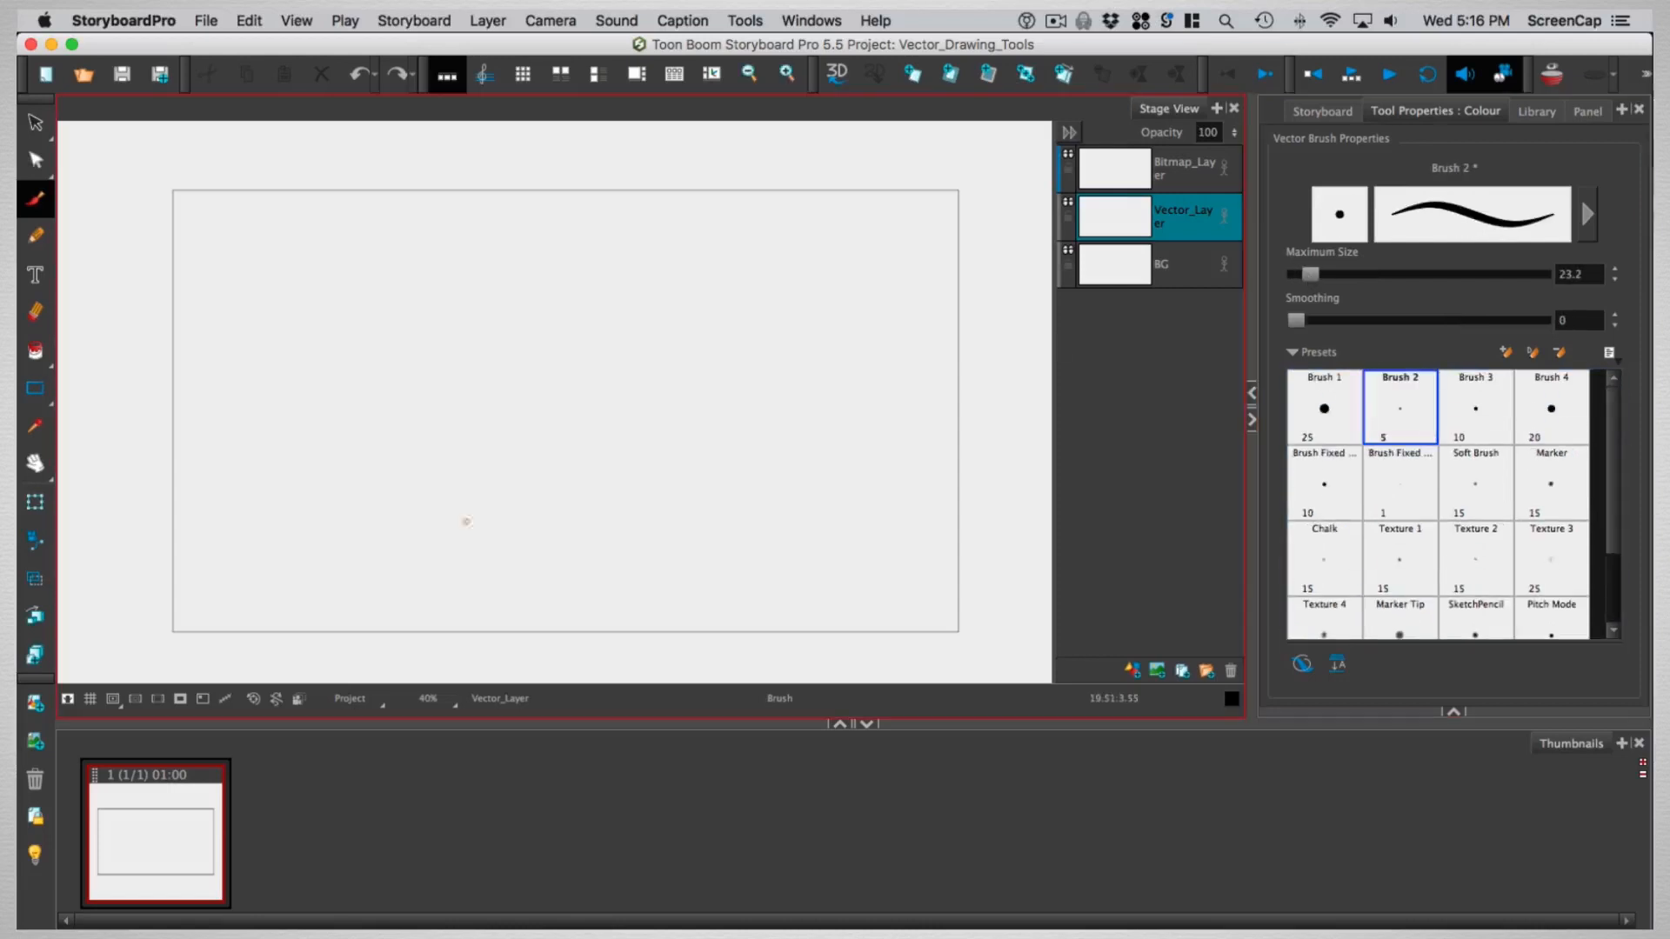
pyautogui.moveTo(404, 474)
pyautogui.mouseDown()
pyautogui.moveTo(472, 452)
pyautogui.moveTo(453, 537)
pyautogui.moveTo(385, 517)
pyautogui.moveTo(471, 548)
pyautogui.mouseUp()
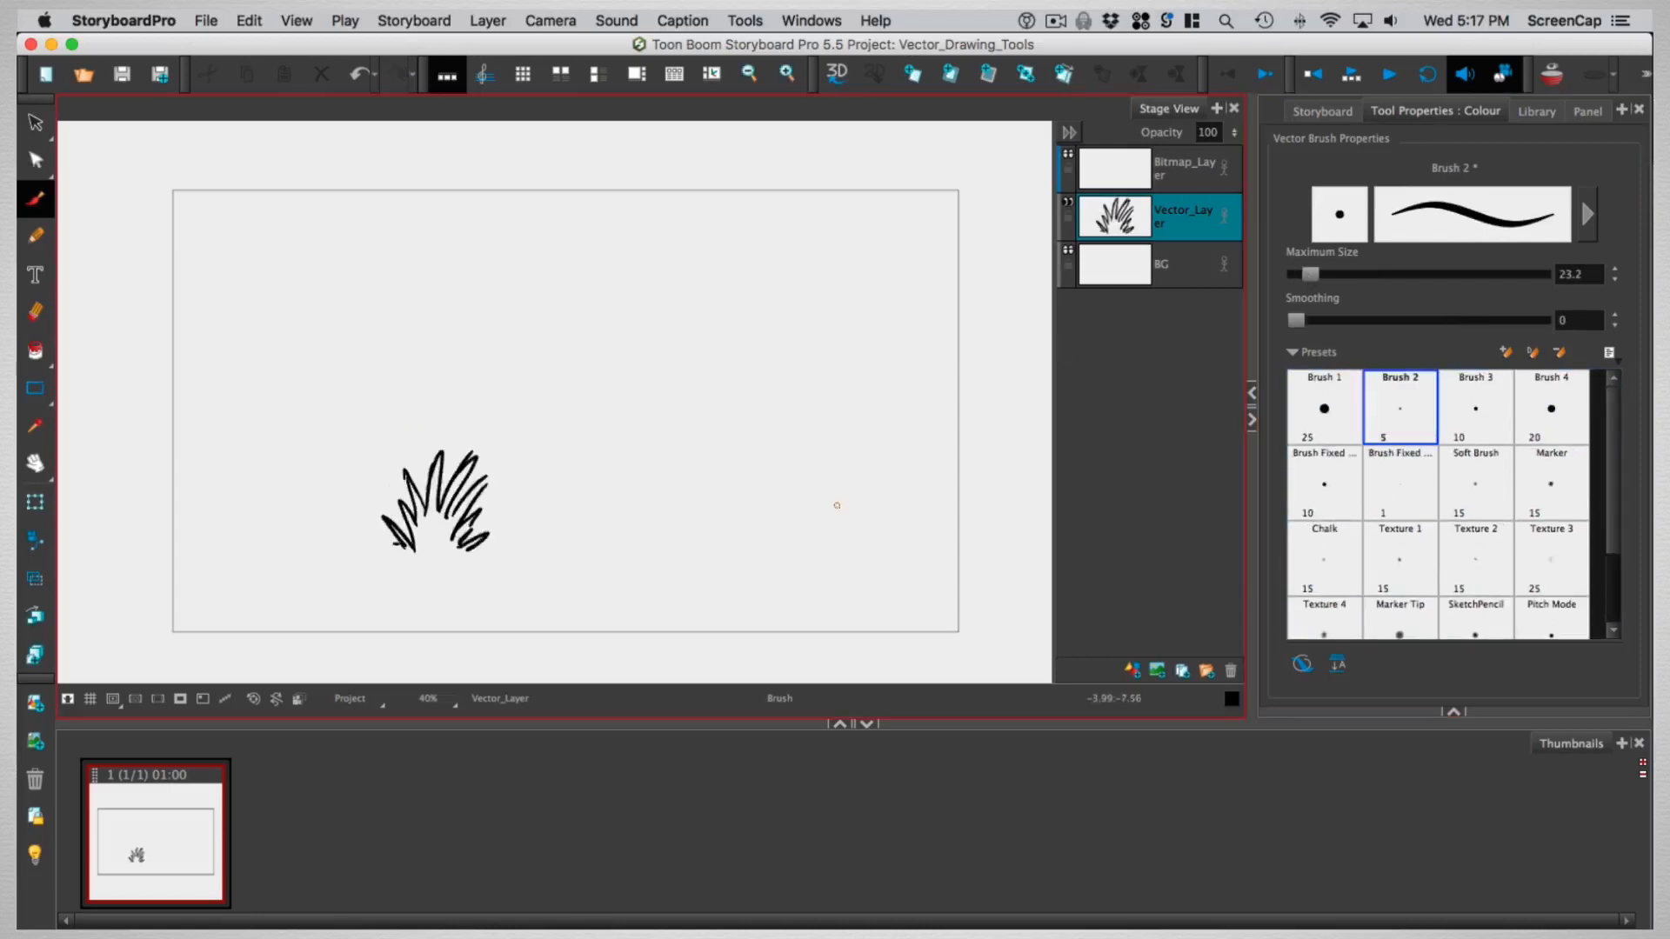
# - Select the whole grass tuft and create a new dynamic brush from it
pyautogui.click(35, 123)
pyautogui.press('super+a')
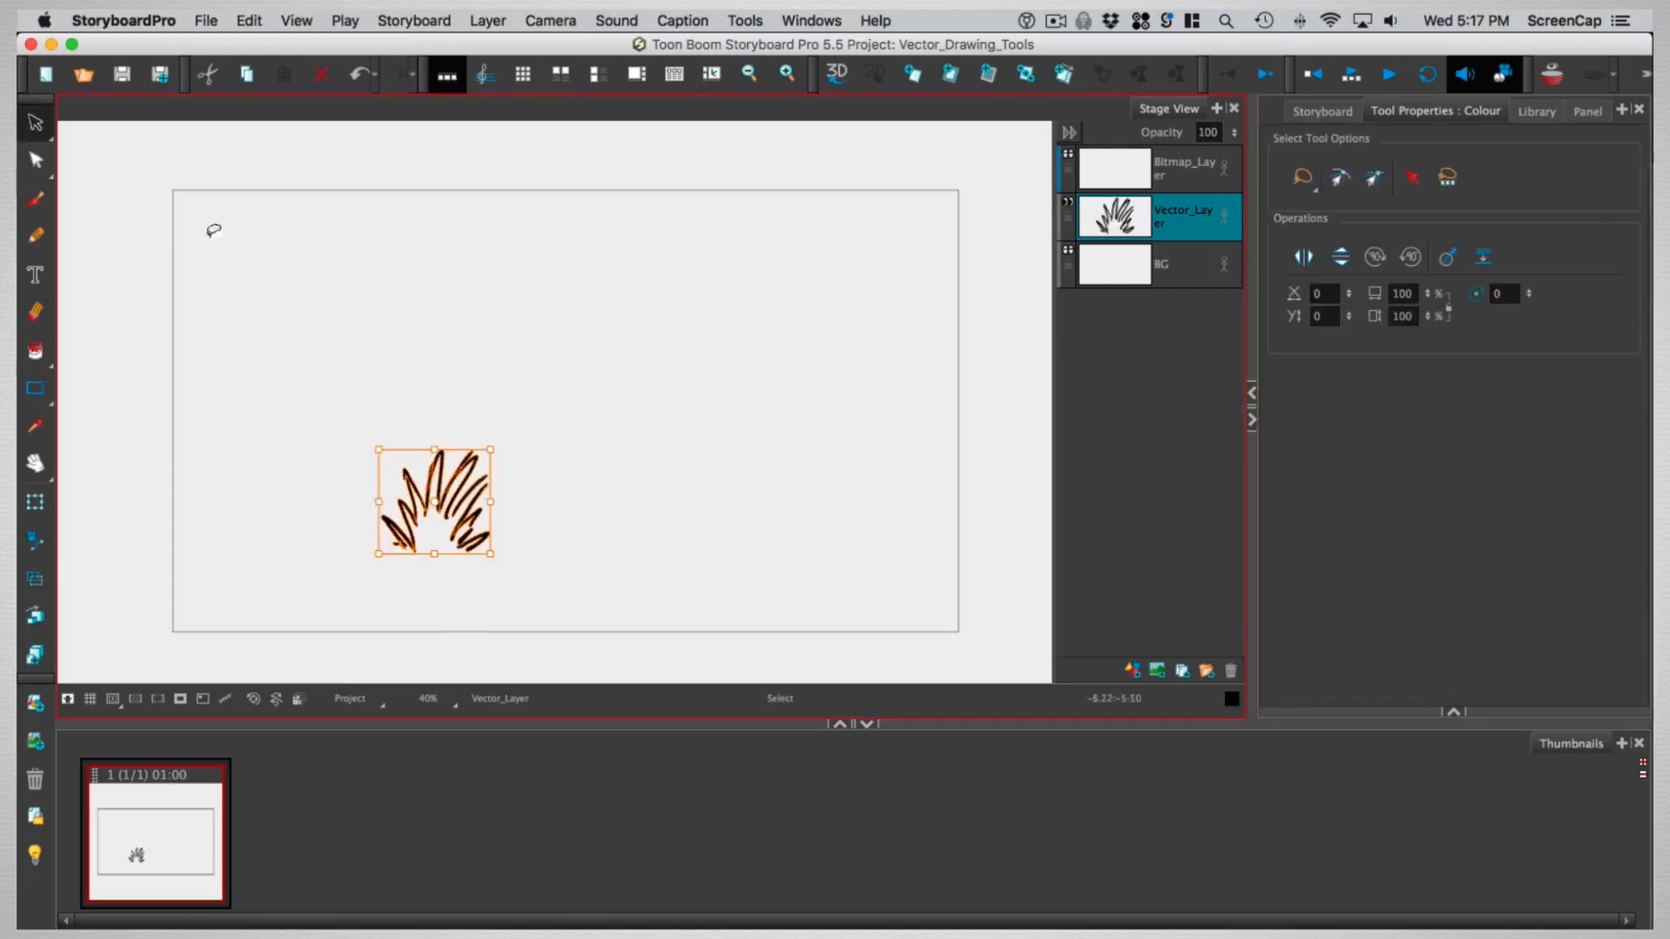
pyautogui.hotkey('alt', 'b')
pyautogui.click(1532, 354)
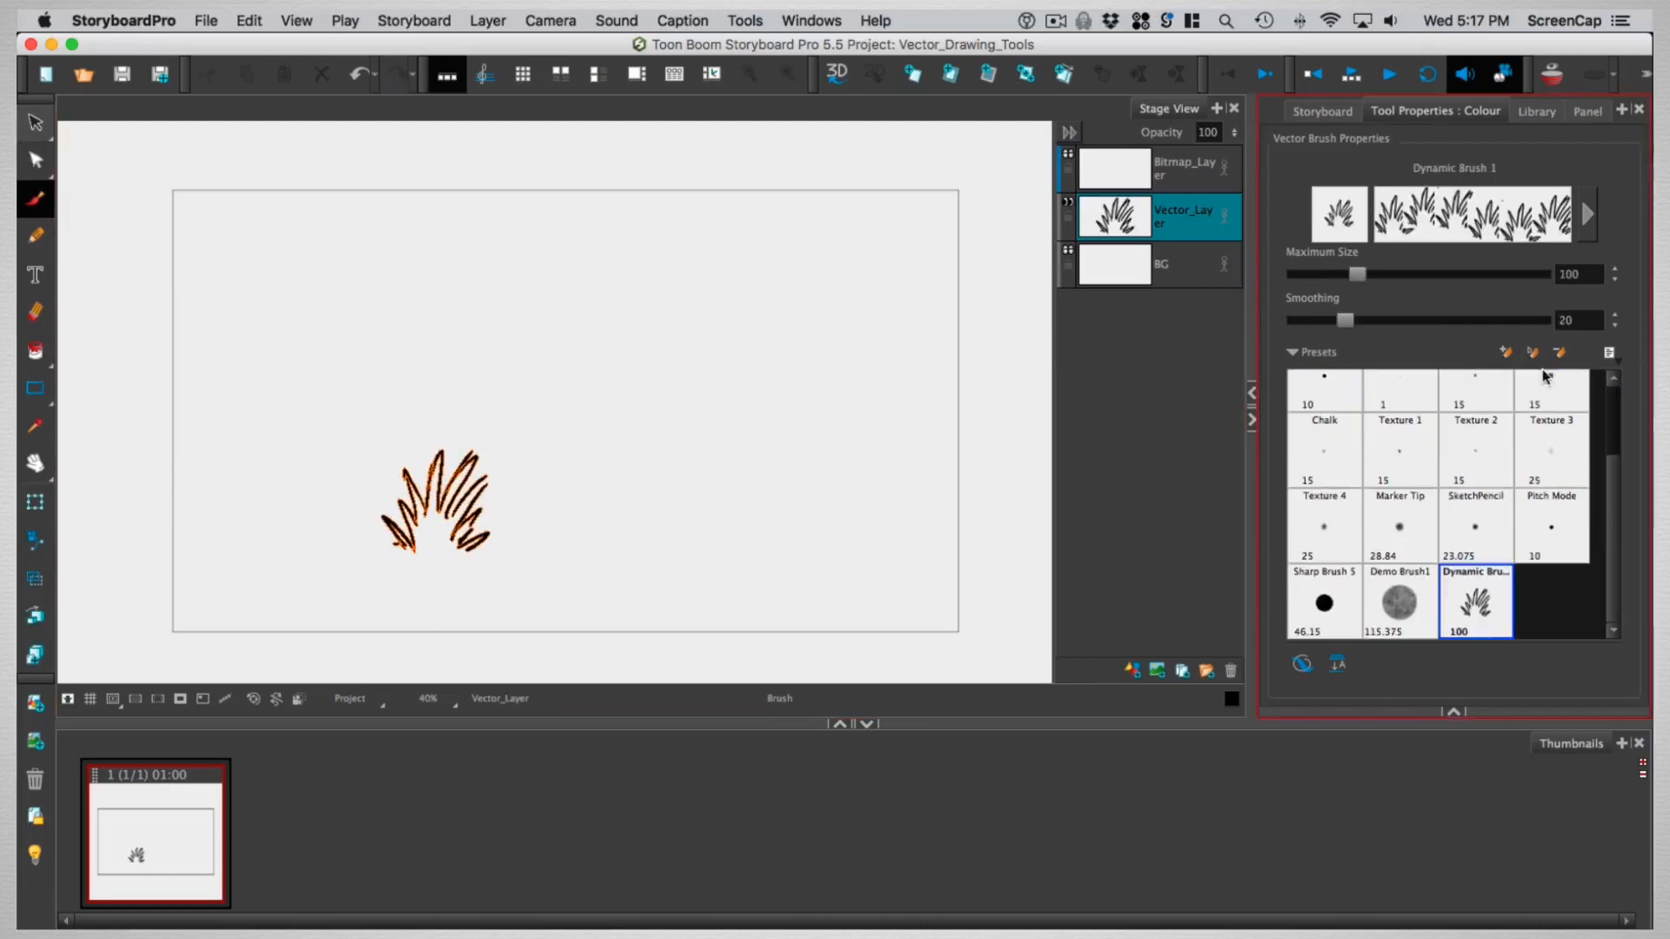
pyautogui.click(1479, 613)
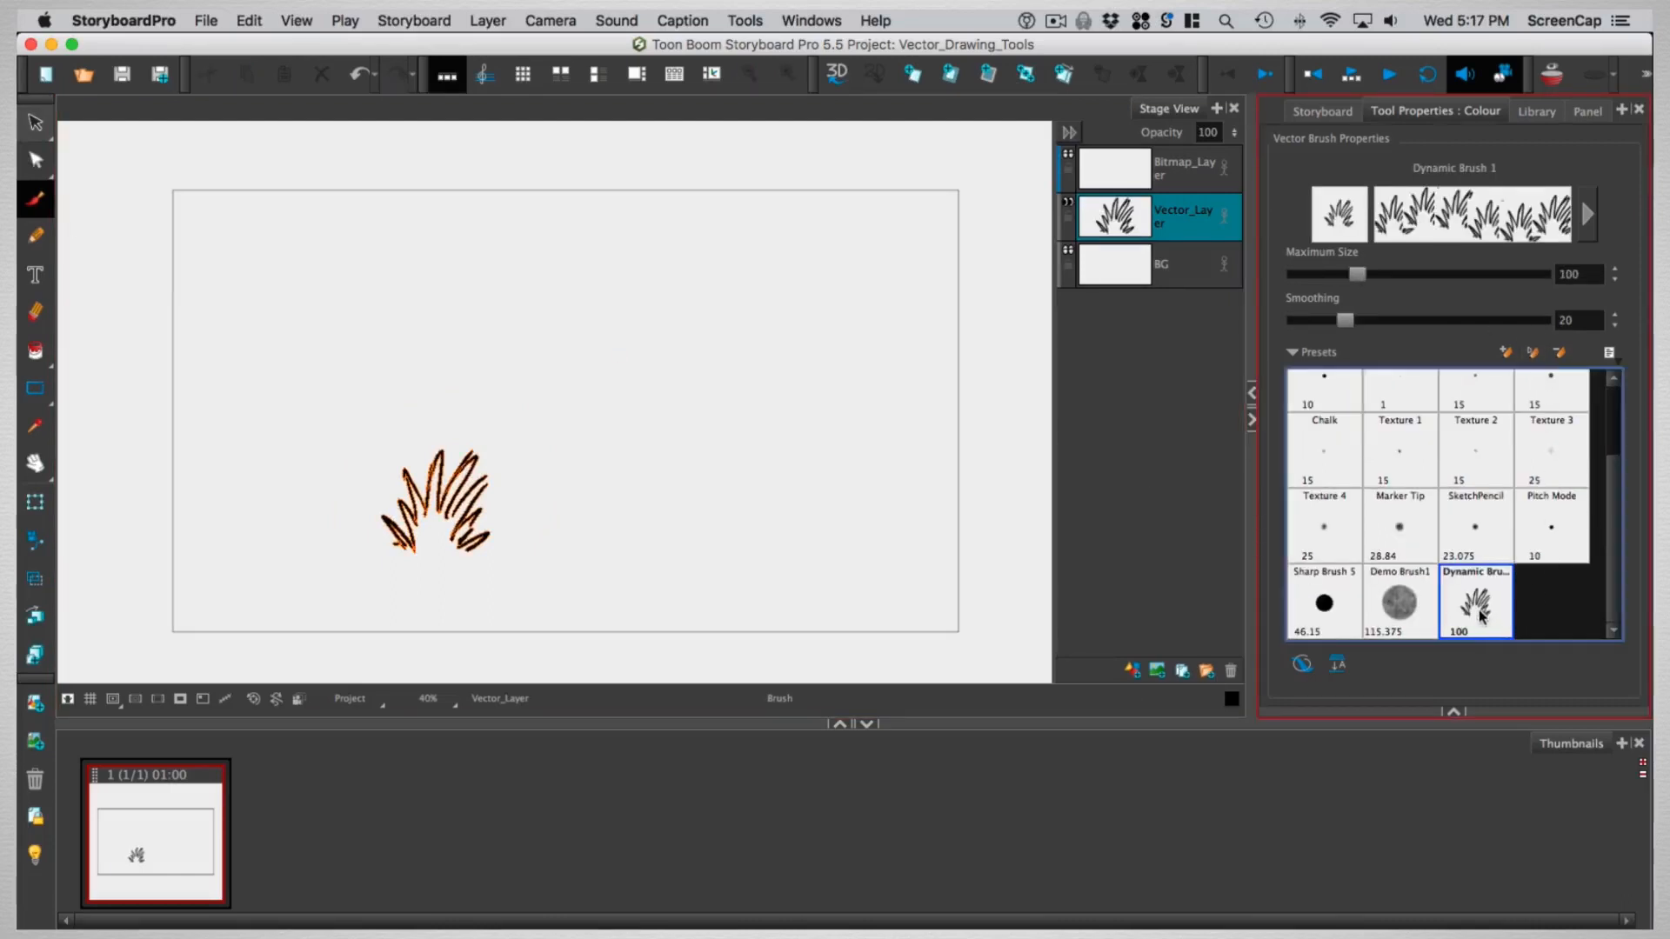
# - Try out the dynamic brush, set its maximum size to 112.4, and paint overlapping grass tufts across the frame
pyautogui.moveTo(270, 365)
pyautogui.mouseDown()
pyautogui.moveTo(609, 353)
pyautogui.moveTo(650, 460)
pyautogui.moveTo(772, 473)
pyautogui.mouseUp()
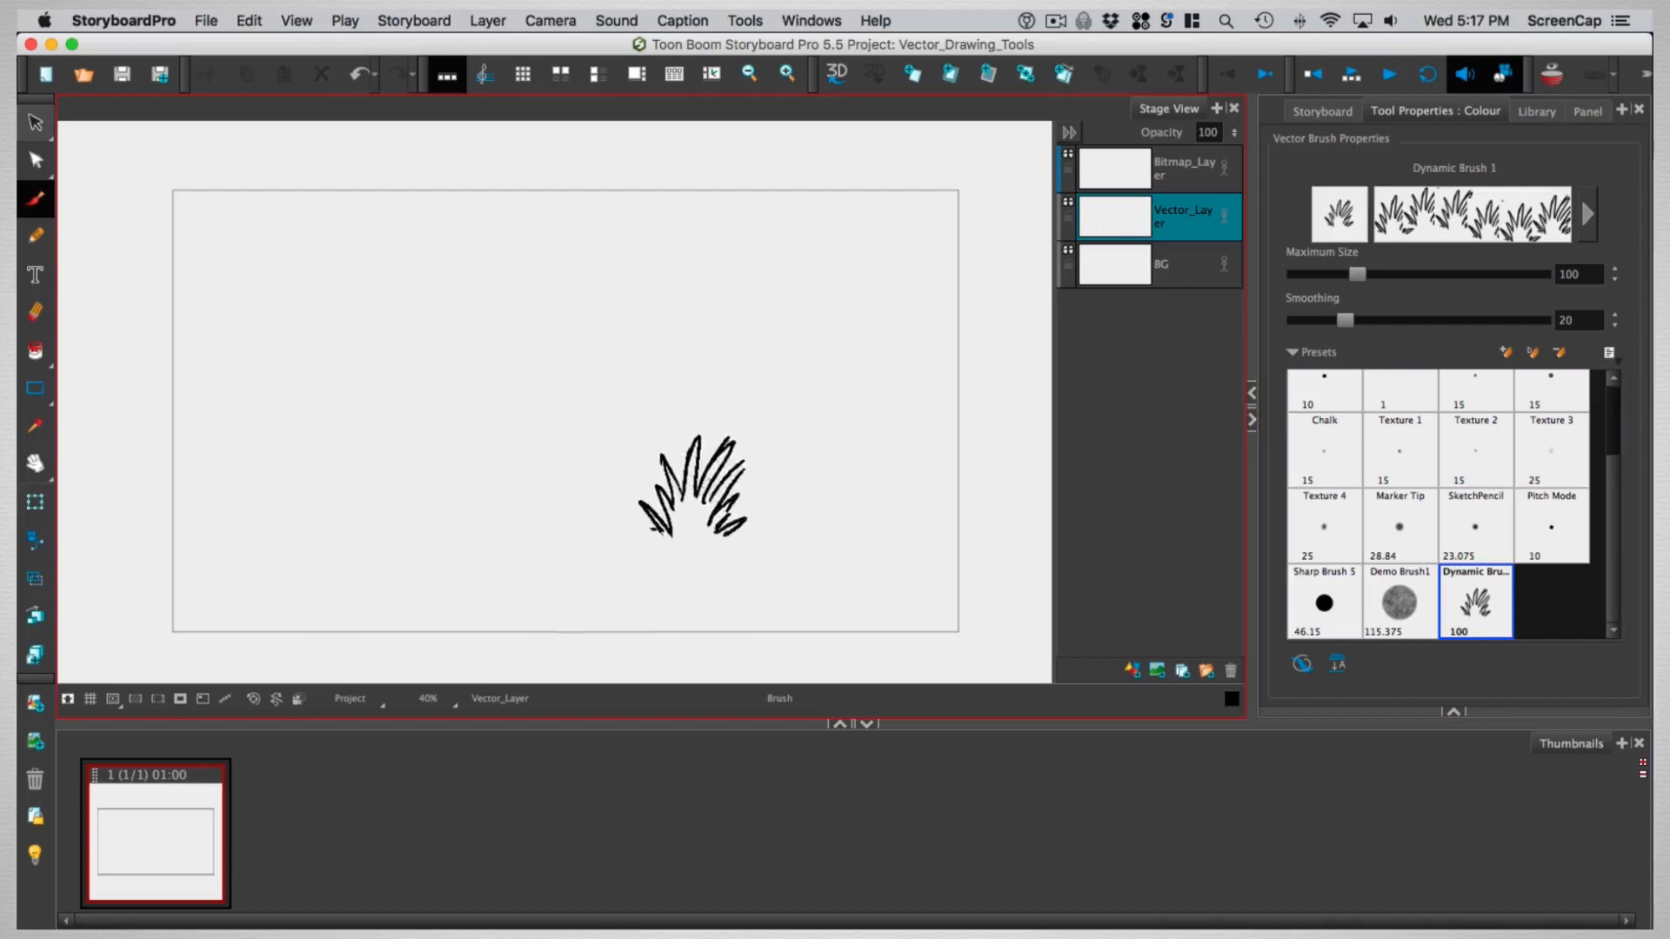
pyautogui.moveTo(1357, 274)
pyautogui.mouseDown()
pyautogui.moveTo(1405, 274)
pyautogui.moveTo(1365, 274)
pyautogui.mouseUp()
pyautogui.click(702, 554)
pyautogui.click(459, 554)
pyautogui.moveTo(242, 473); pyautogui.dragTo(844, 438)
pyautogui.moveTo(878, 539); pyautogui.dragTo(948, 561)
pyautogui.moveTo(835, 452); pyautogui.dragTo(1000, 452)
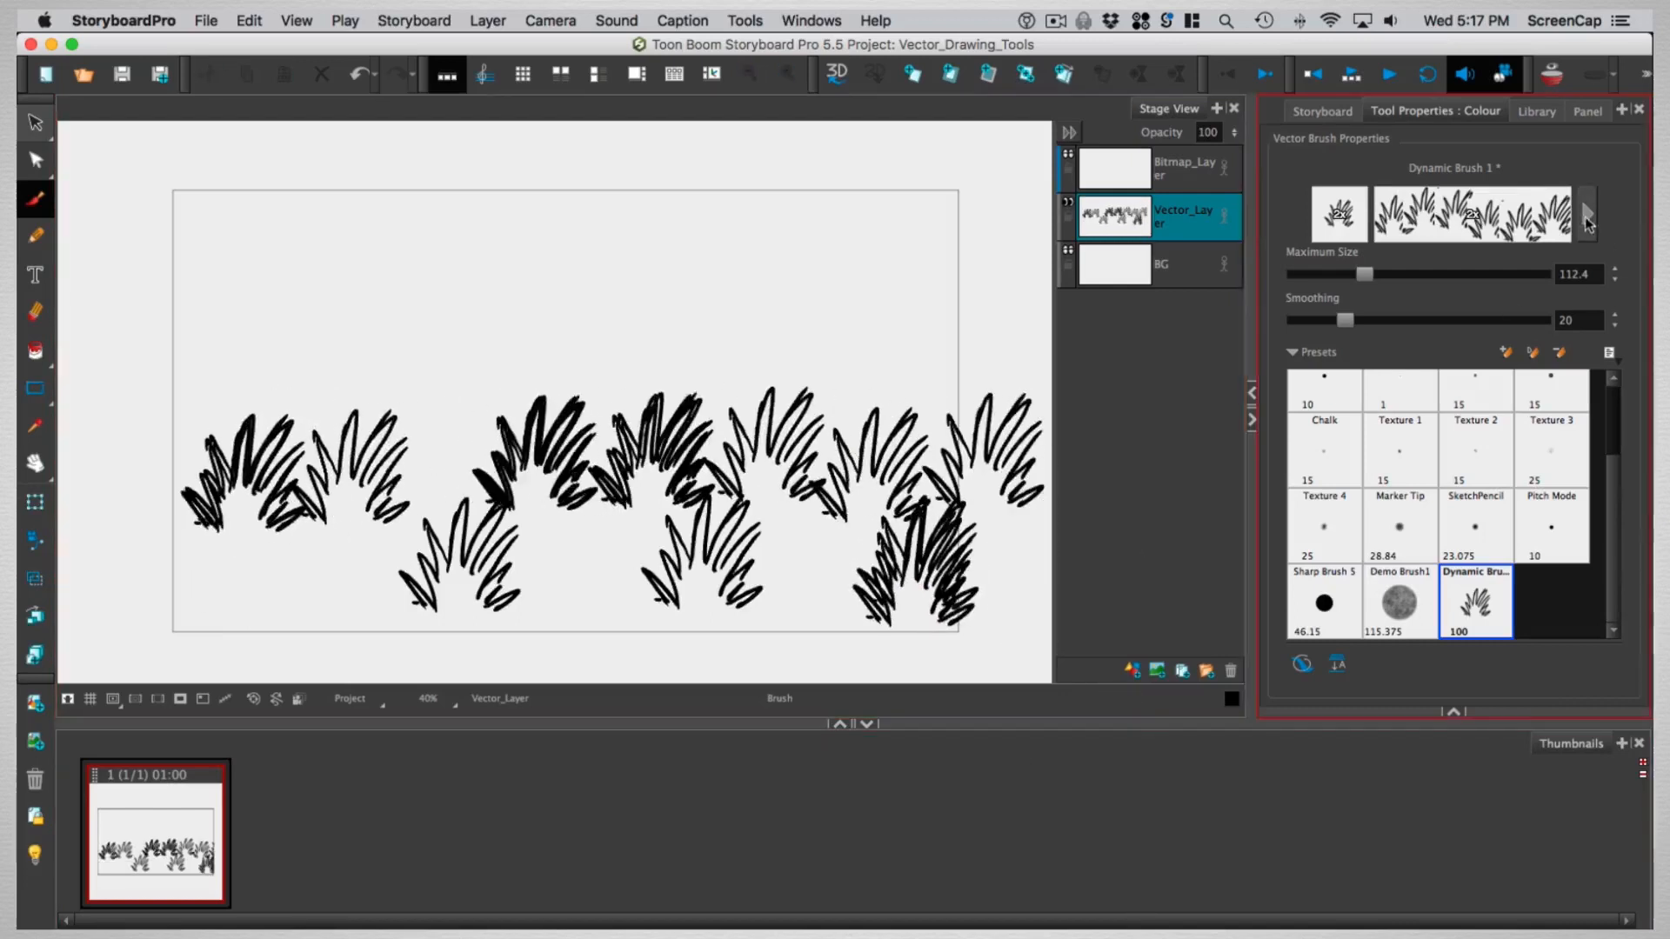
# - Reduce the dynamic brush's maximum size to 71.6 and clear the test grass from the vector layer
pyautogui.click(1588, 214)
pyautogui.moveTo(1177, 374); pyautogui.dragTo(1134, 376)
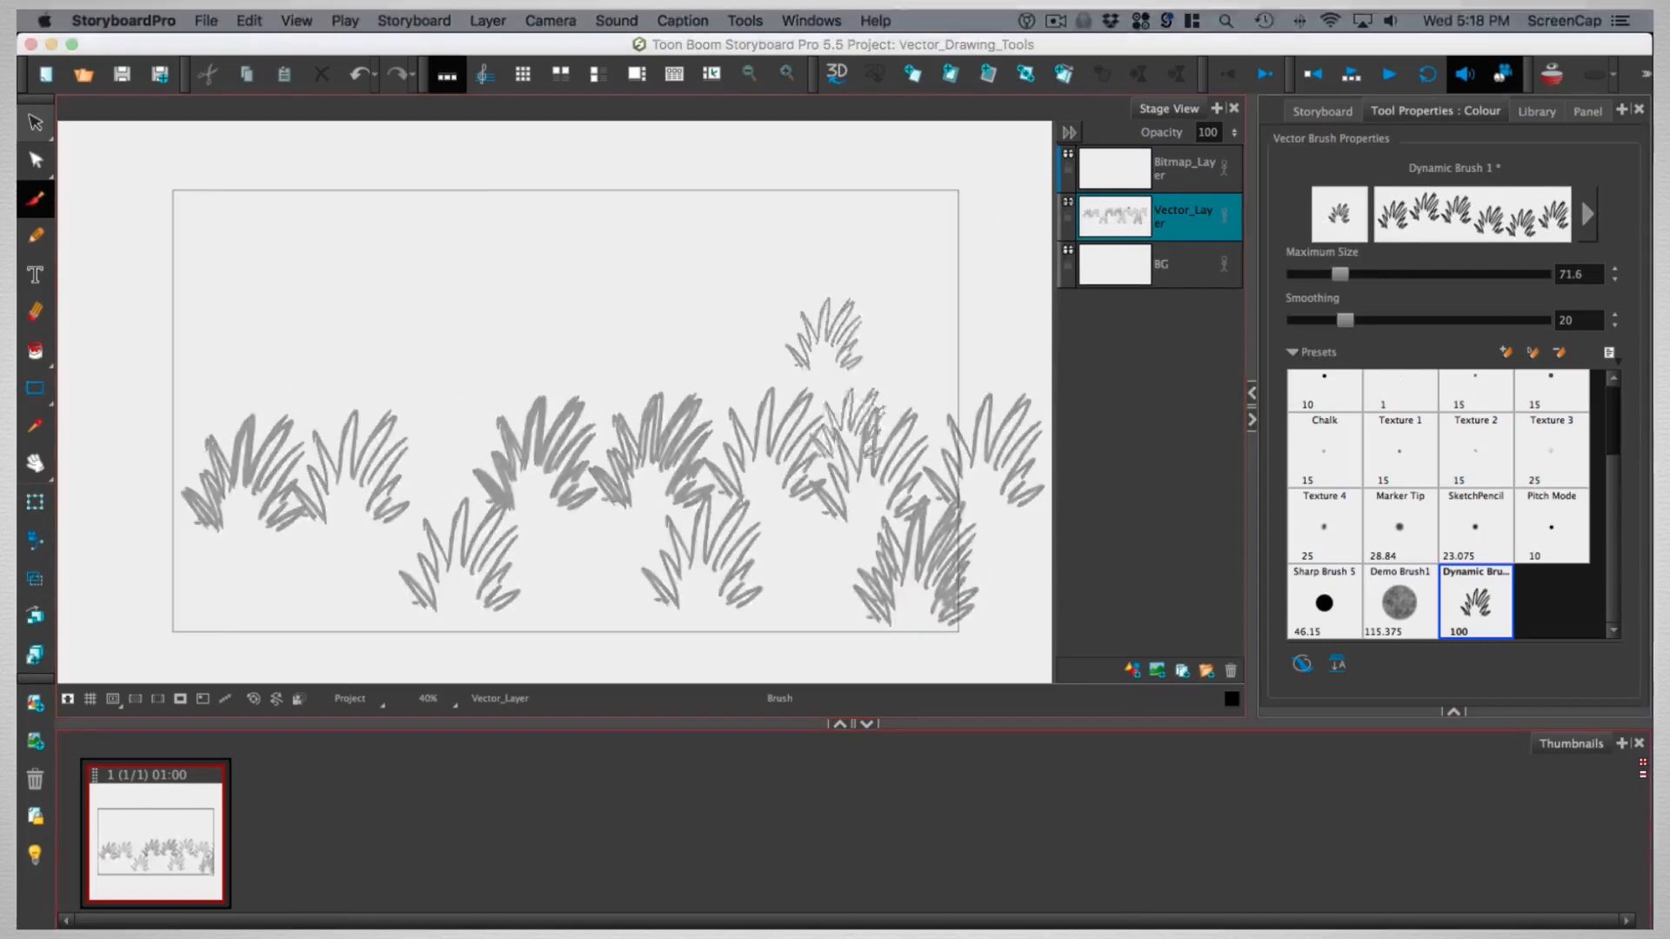
pyautogui.click(1585, 358)
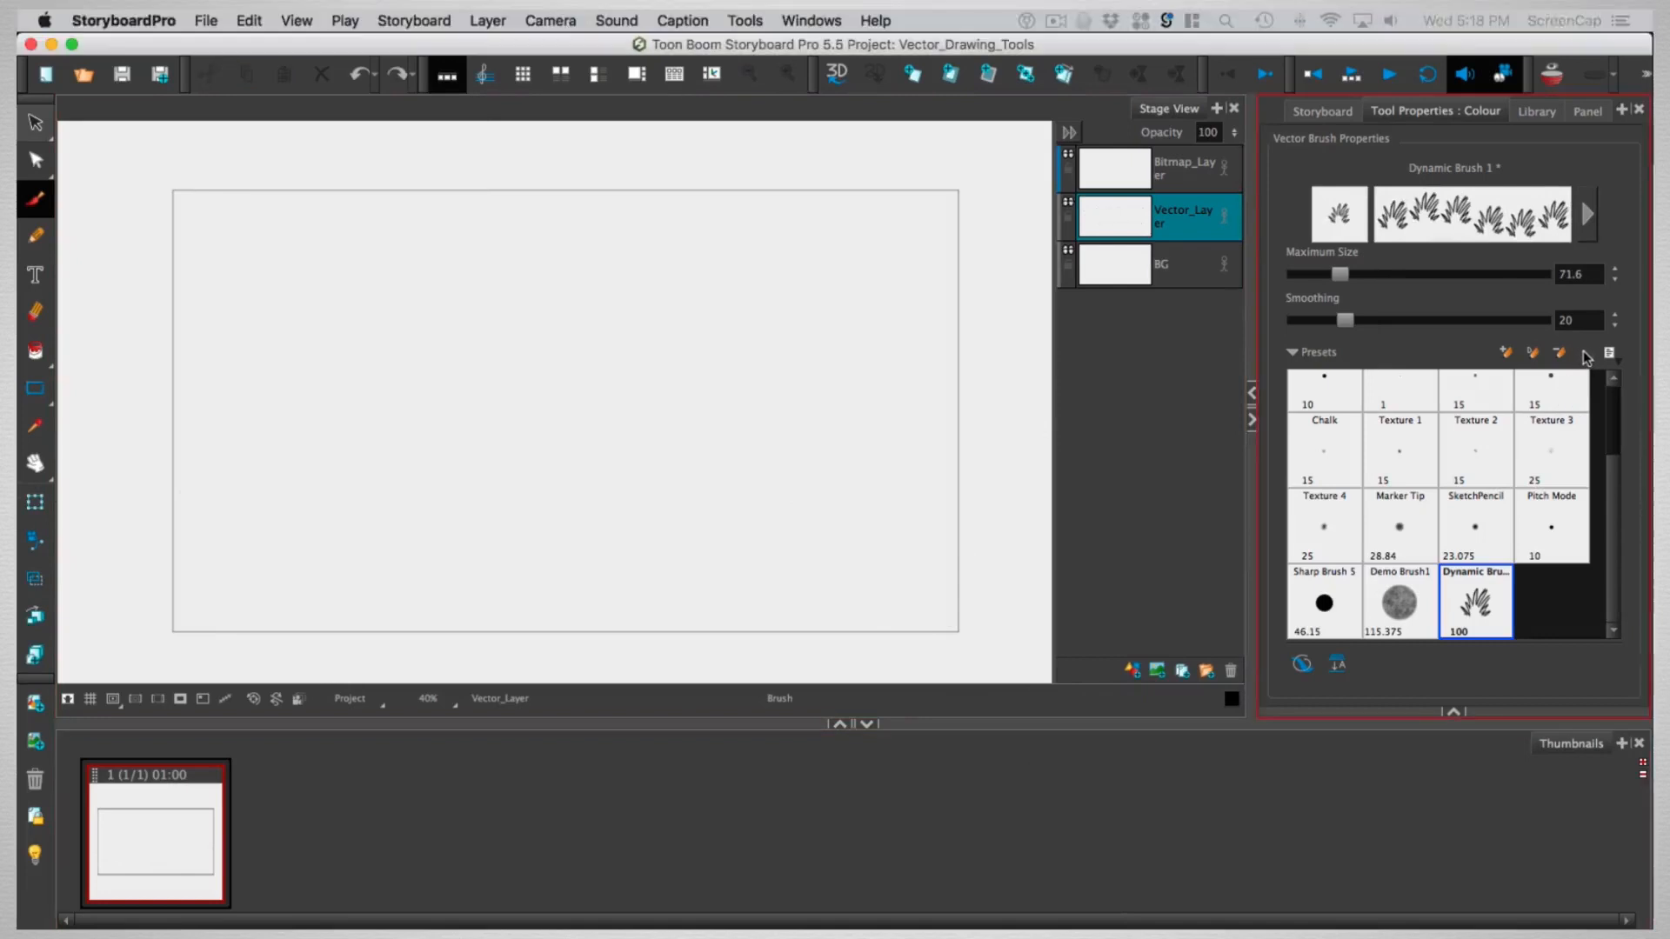
# - Start exporting brushes, enlarge the Export Brushes dialog and review its full brush list
pyautogui.click(1609, 352)
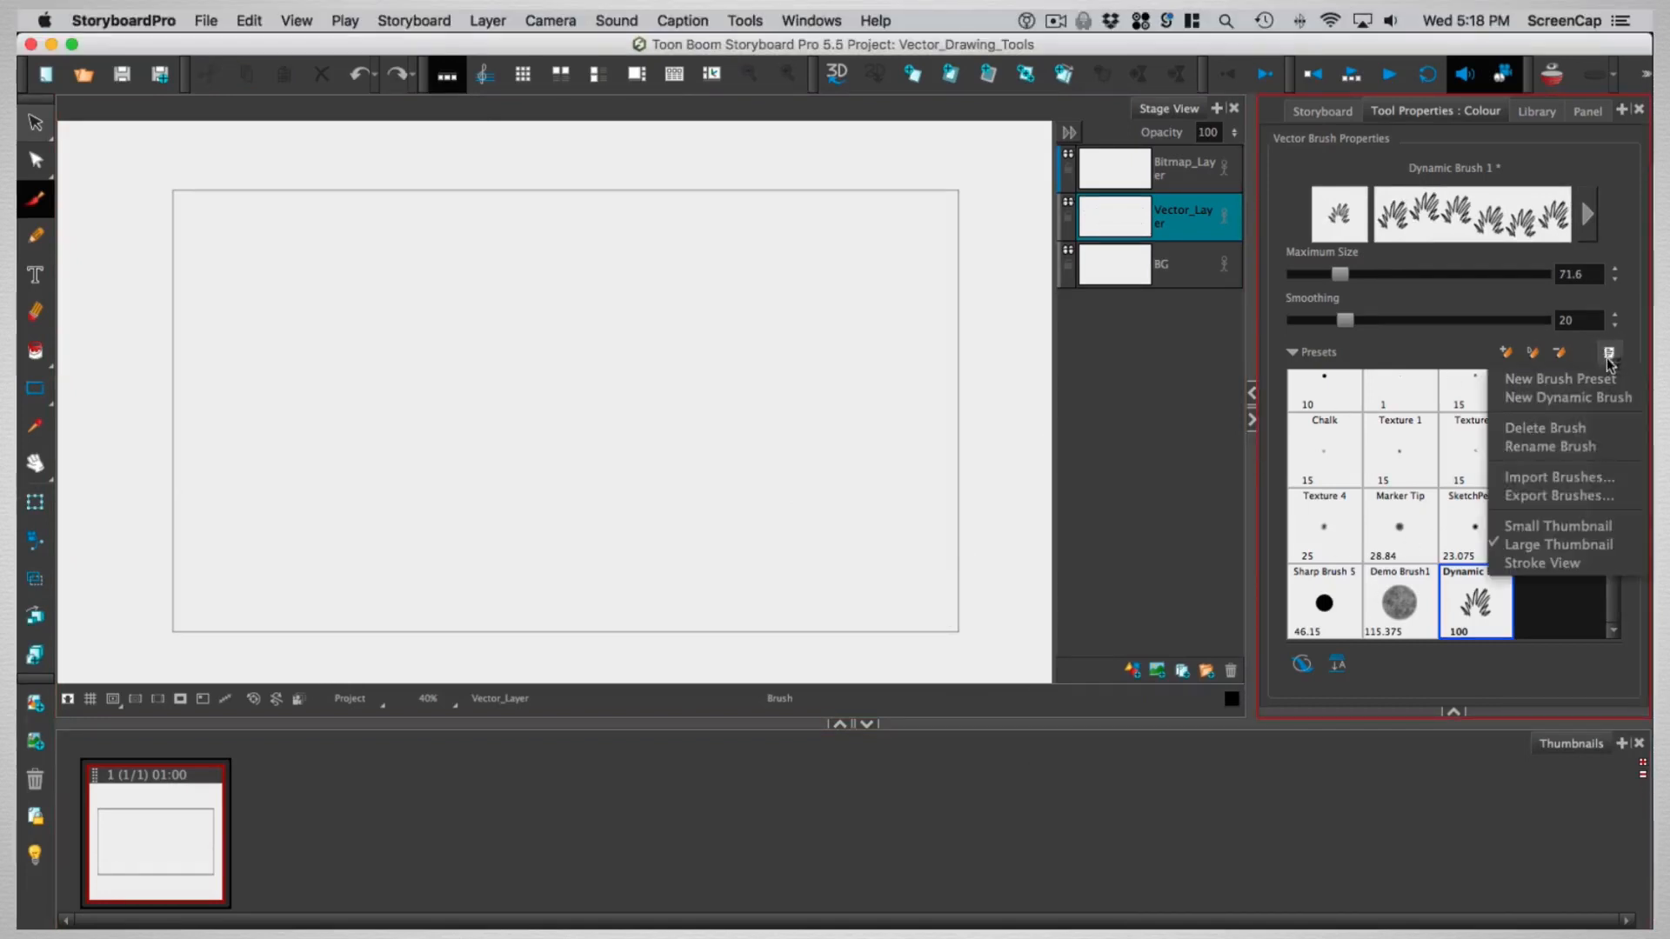
pyautogui.click(1562, 495)
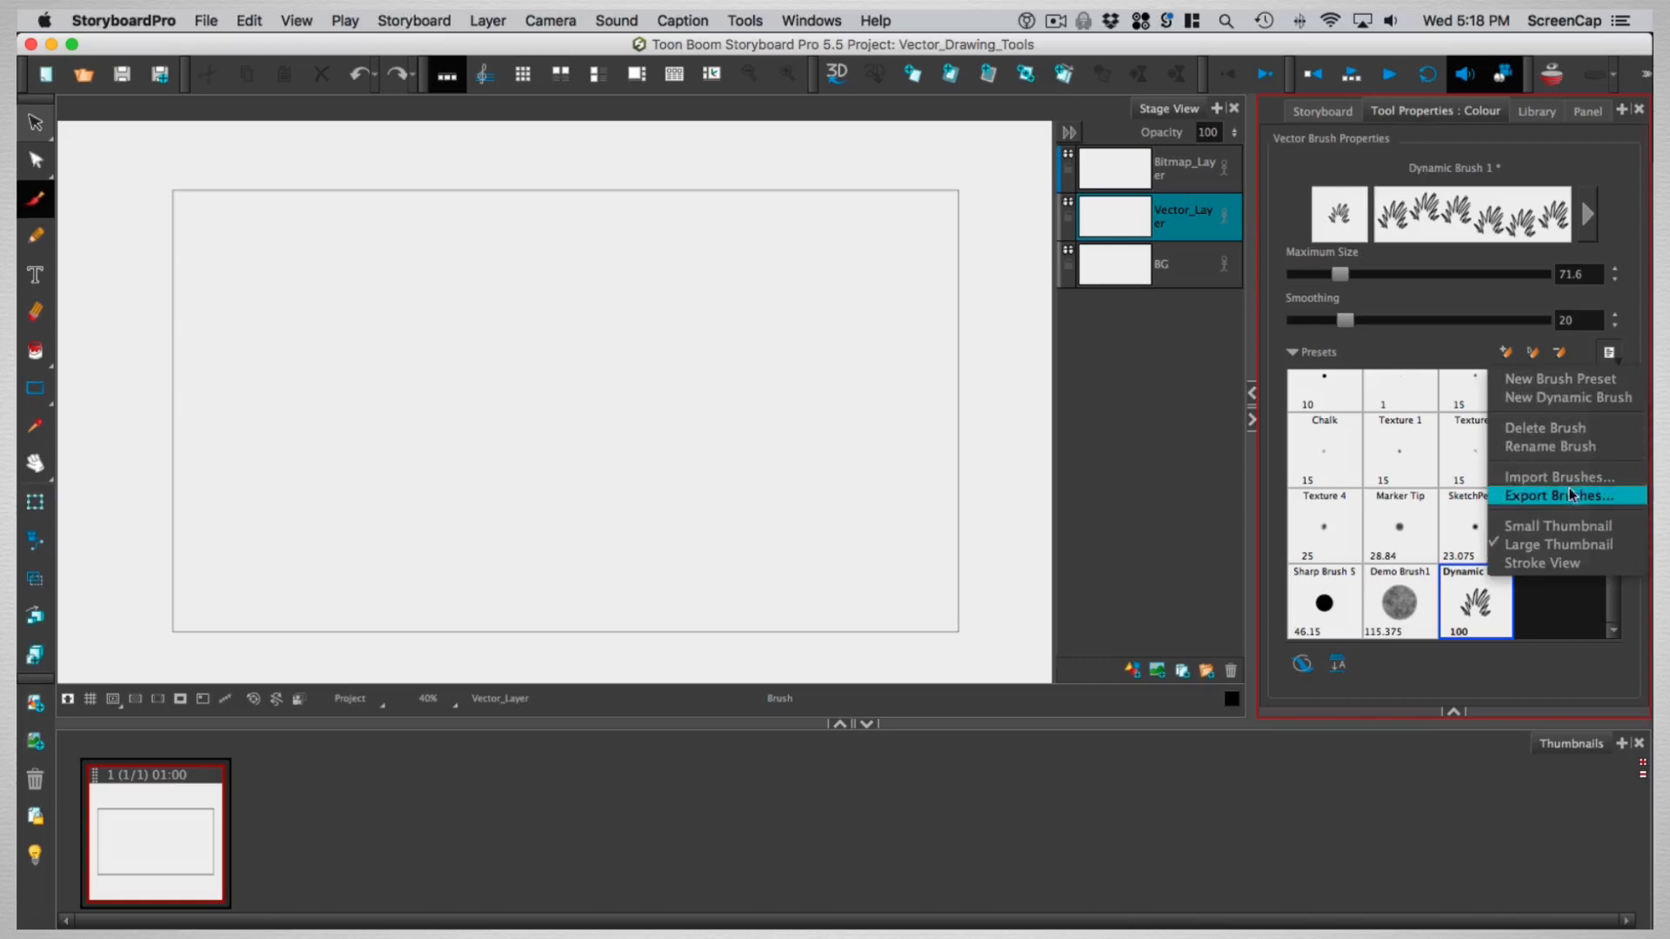
pyautogui.moveTo(915, 255); pyautogui.dragTo(914, 182)
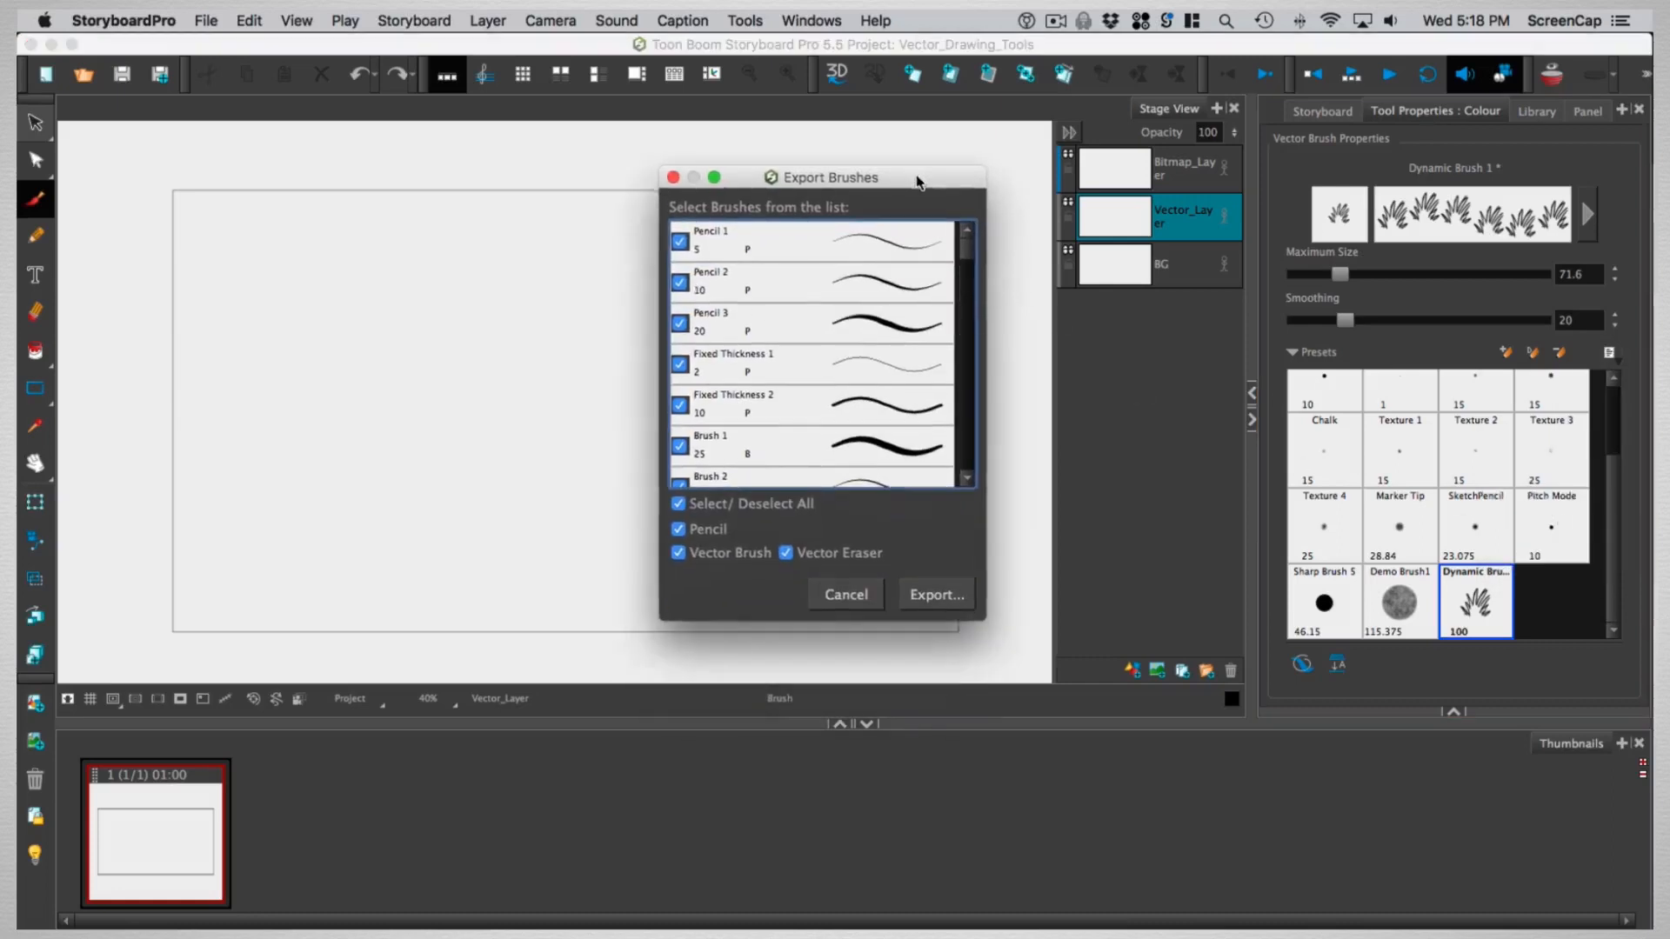
pyautogui.moveTo(983, 619)
pyautogui.mouseDown()
pyautogui.moveTo(999, 760)
pyautogui.moveTo(982, 835)
pyautogui.mouseUp()
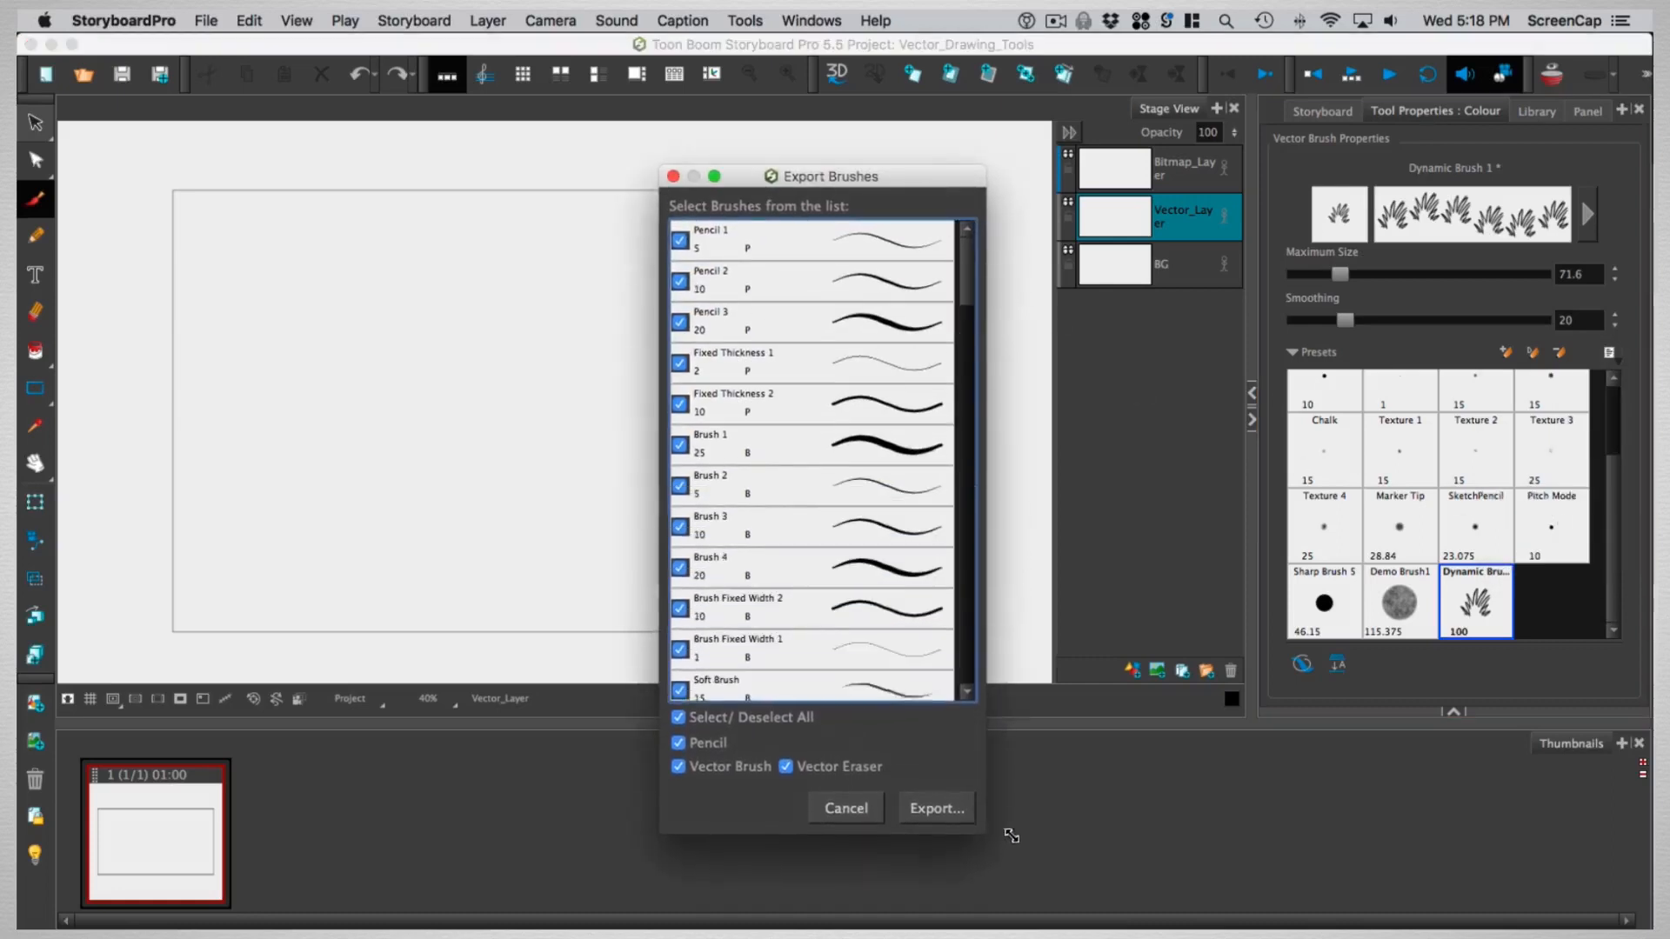
pyautogui.scroll(-3, 963, 418)
pyautogui.scroll(-15, 973, 624)
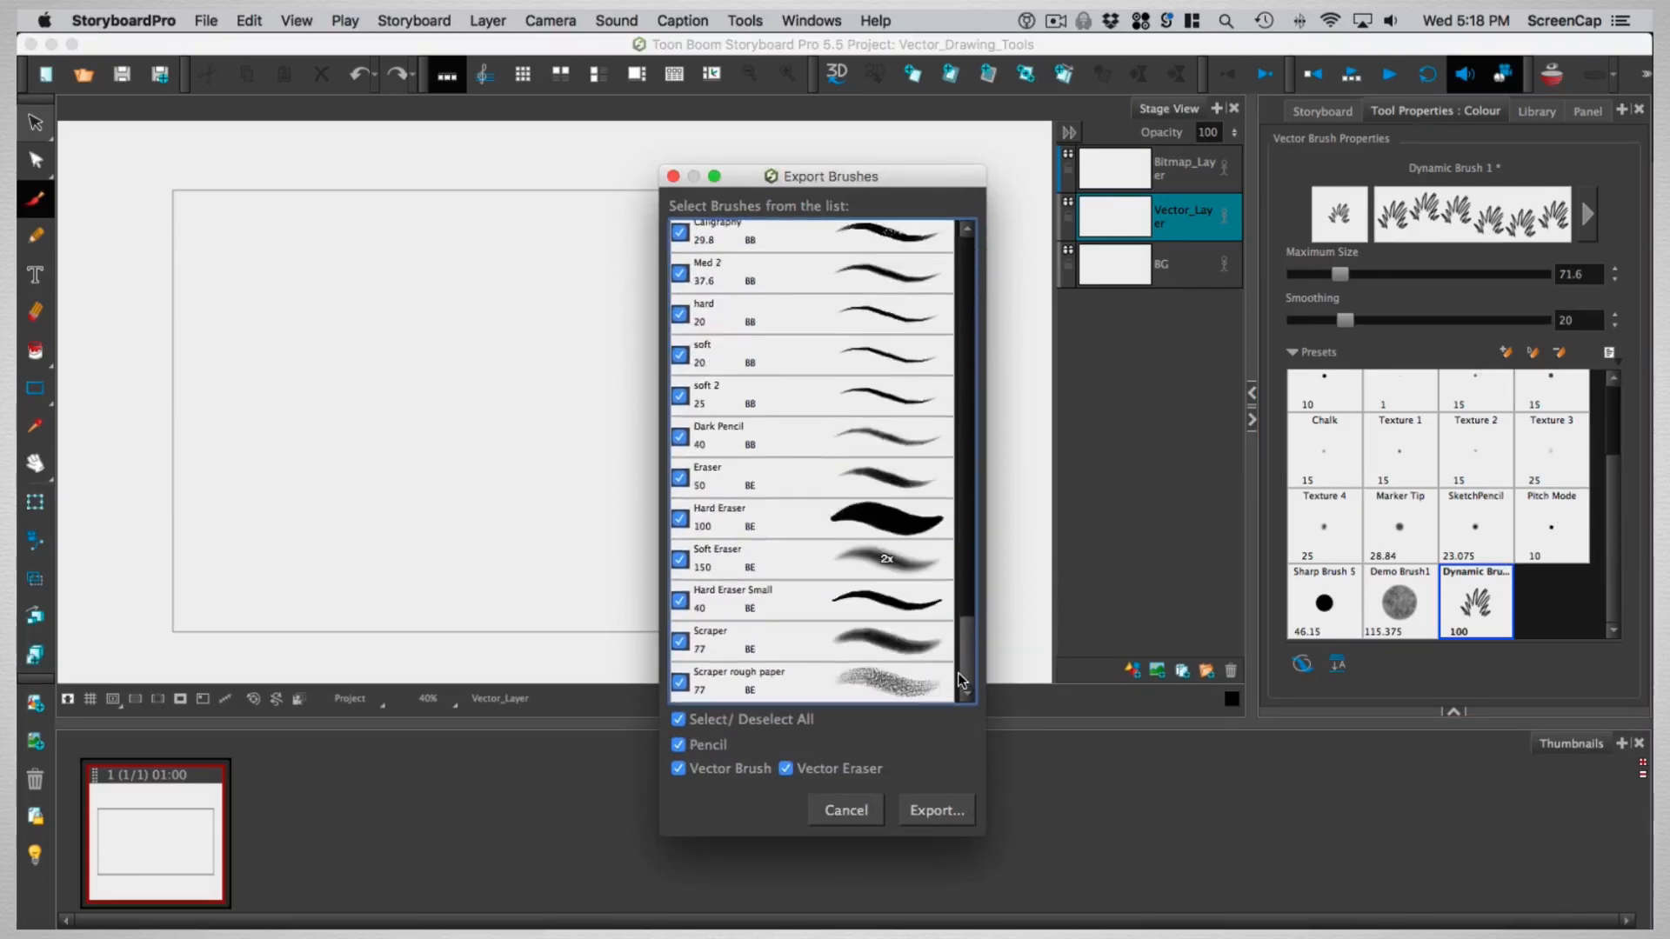
pyautogui.scroll(1, 969, 654)
pyautogui.moveTo(969, 654); pyautogui.dragTo(974, 268)
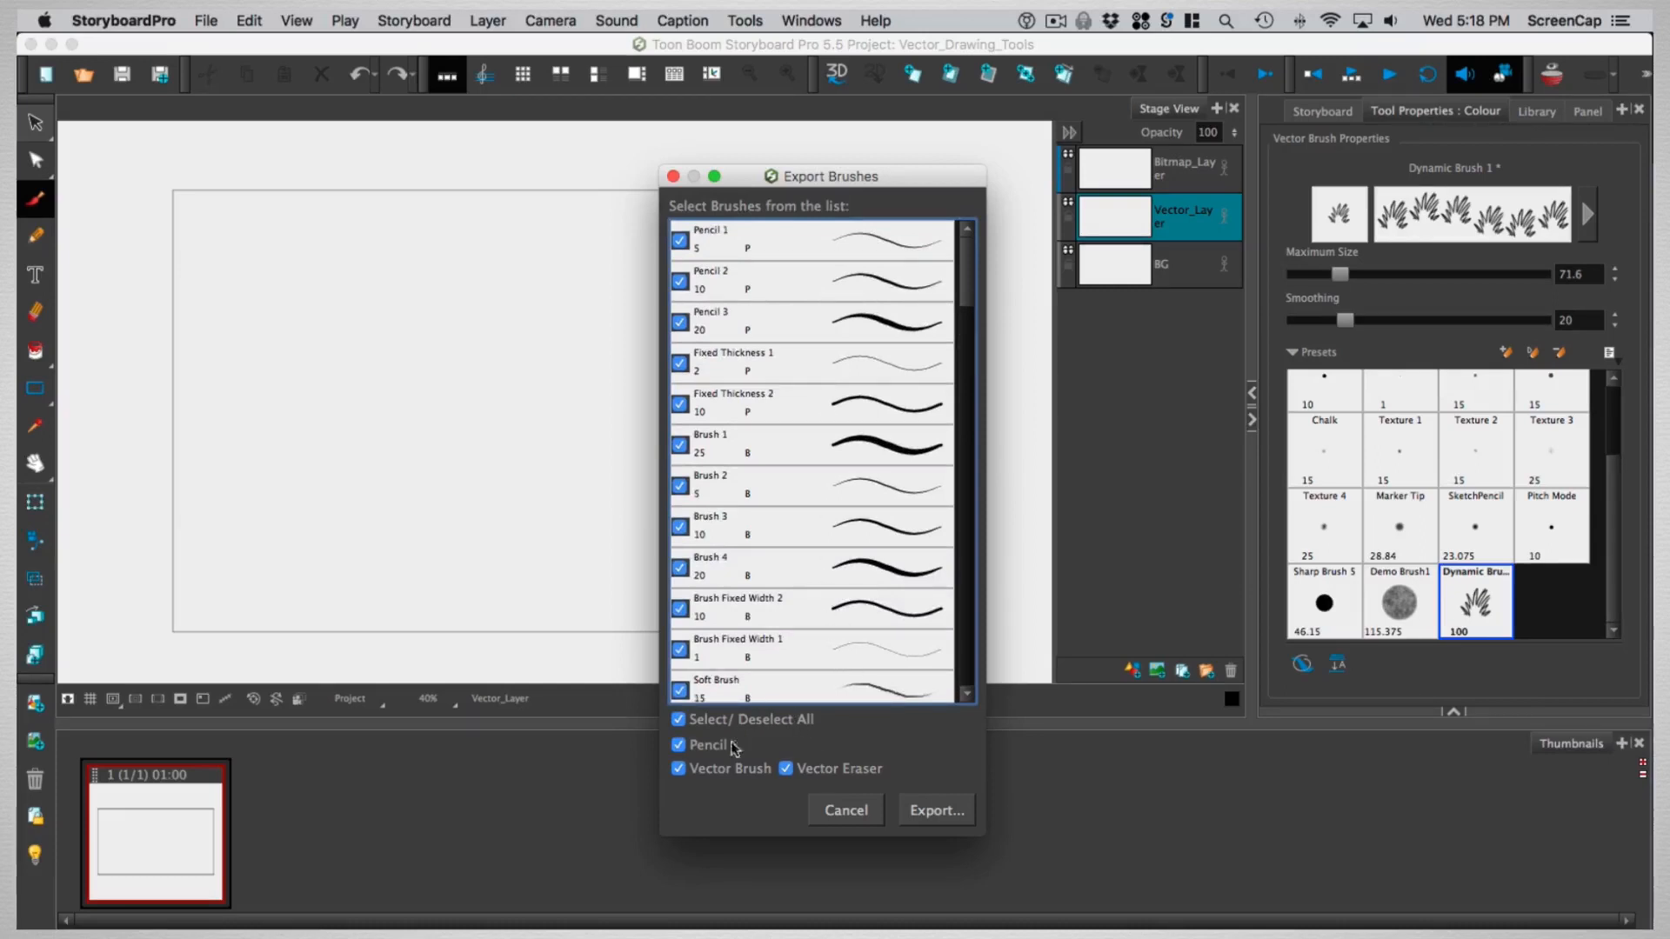
# - Deselect all brushes for export, and include only the Pencil, Vector Brush and Vector Eraser categories
pyautogui.click(679, 721)
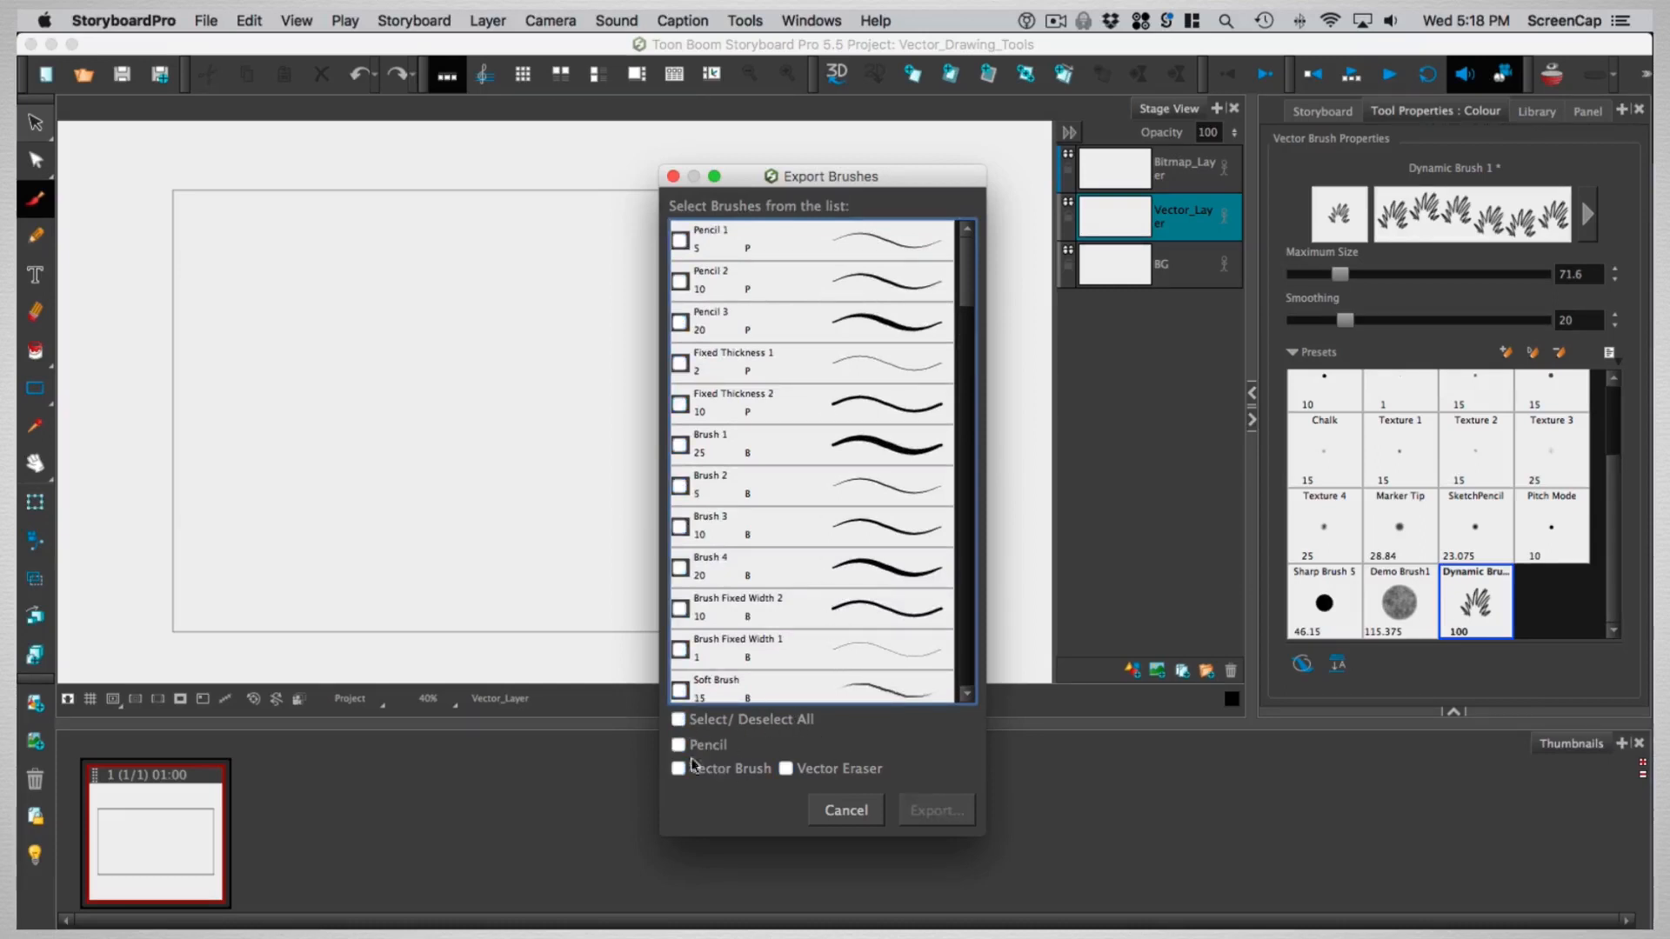
pyautogui.click(679, 745)
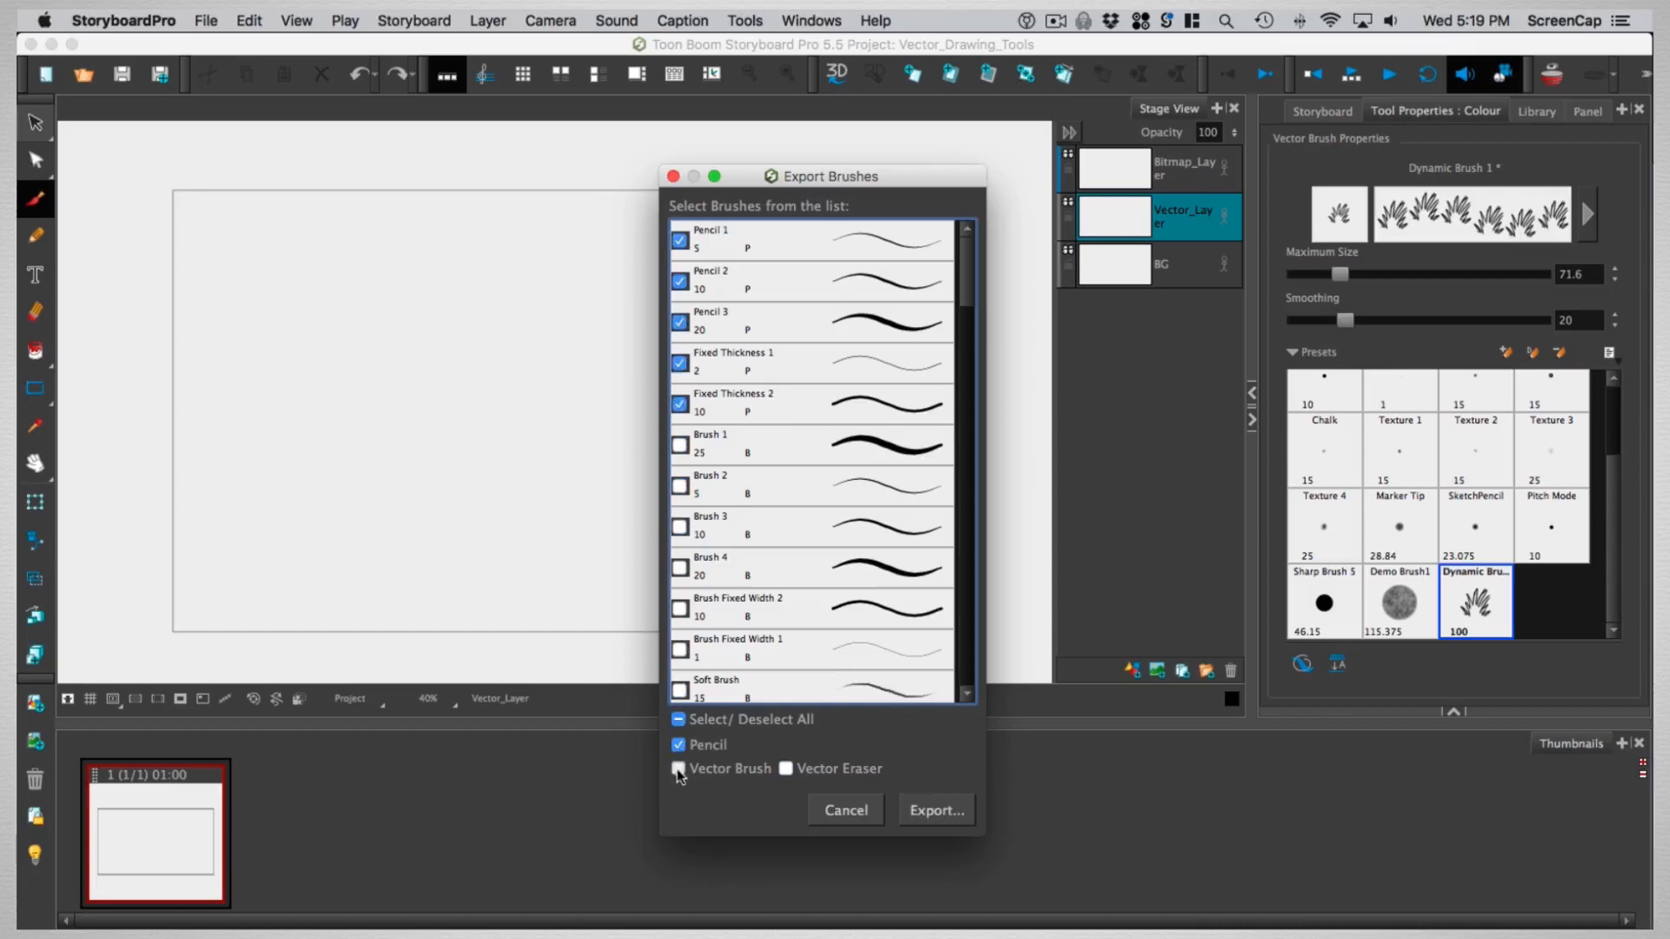
pyautogui.click(679, 769)
pyautogui.click(786, 769)
pyautogui.moveTo(964, 399); pyautogui.dragTo(965, 506)
pyautogui.scroll(15, 965, 506)
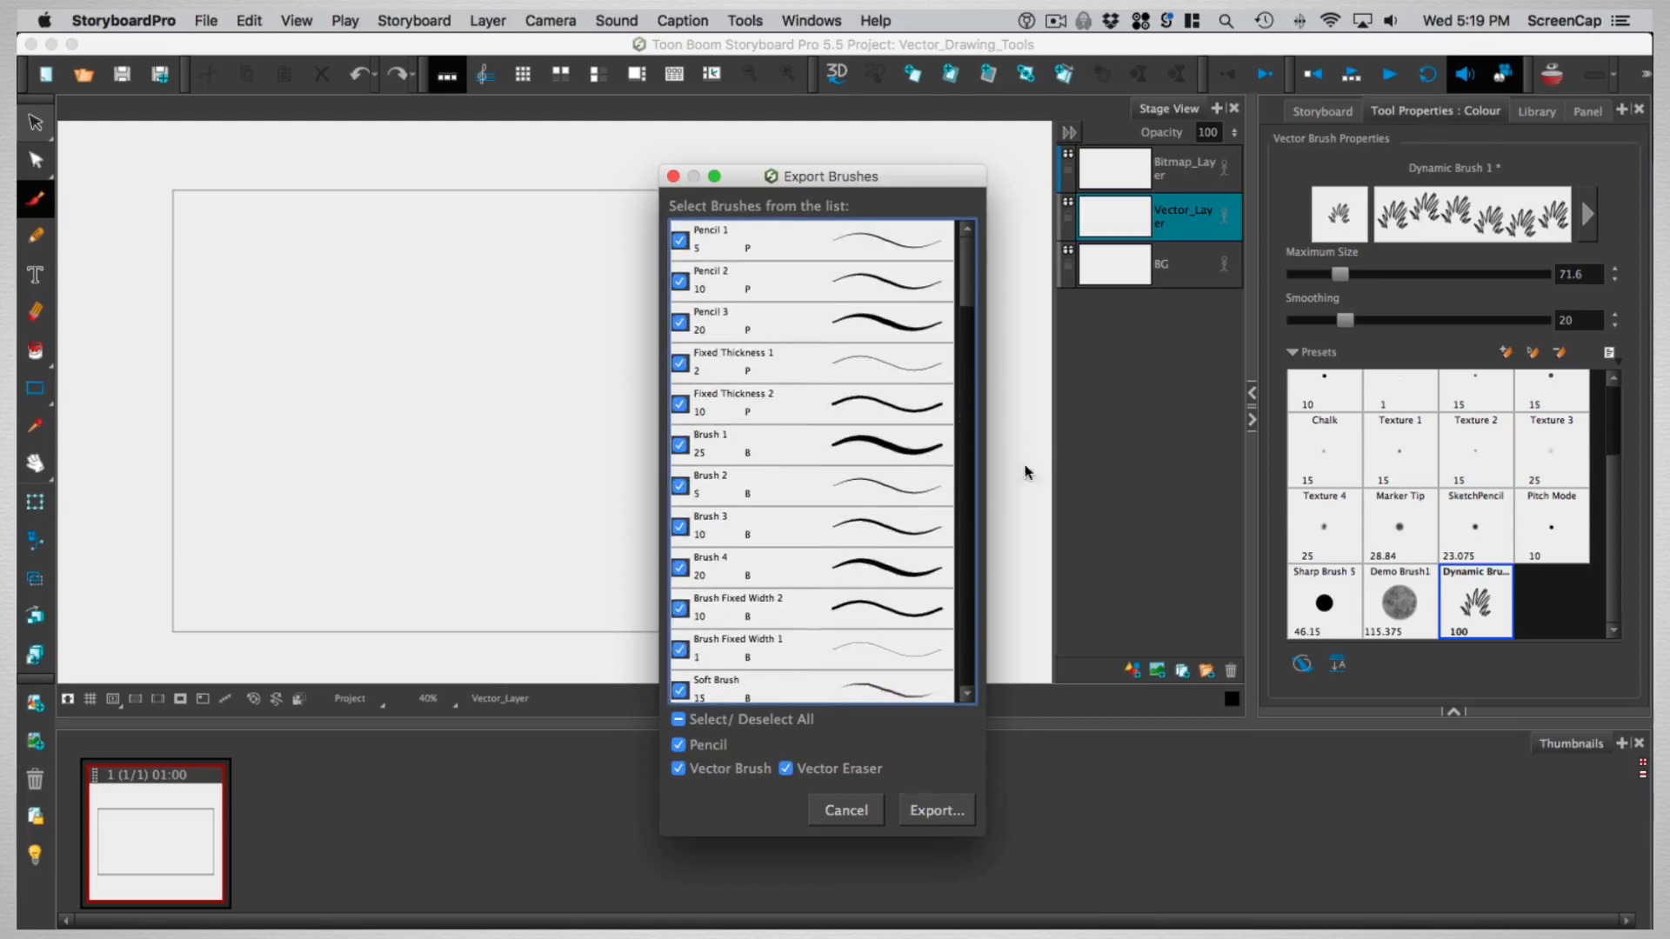
# - Export the chosen brushes as a brush presets file named DemoVectorTools.xml in the Storyboards folder
pyautogui.click(937, 810)
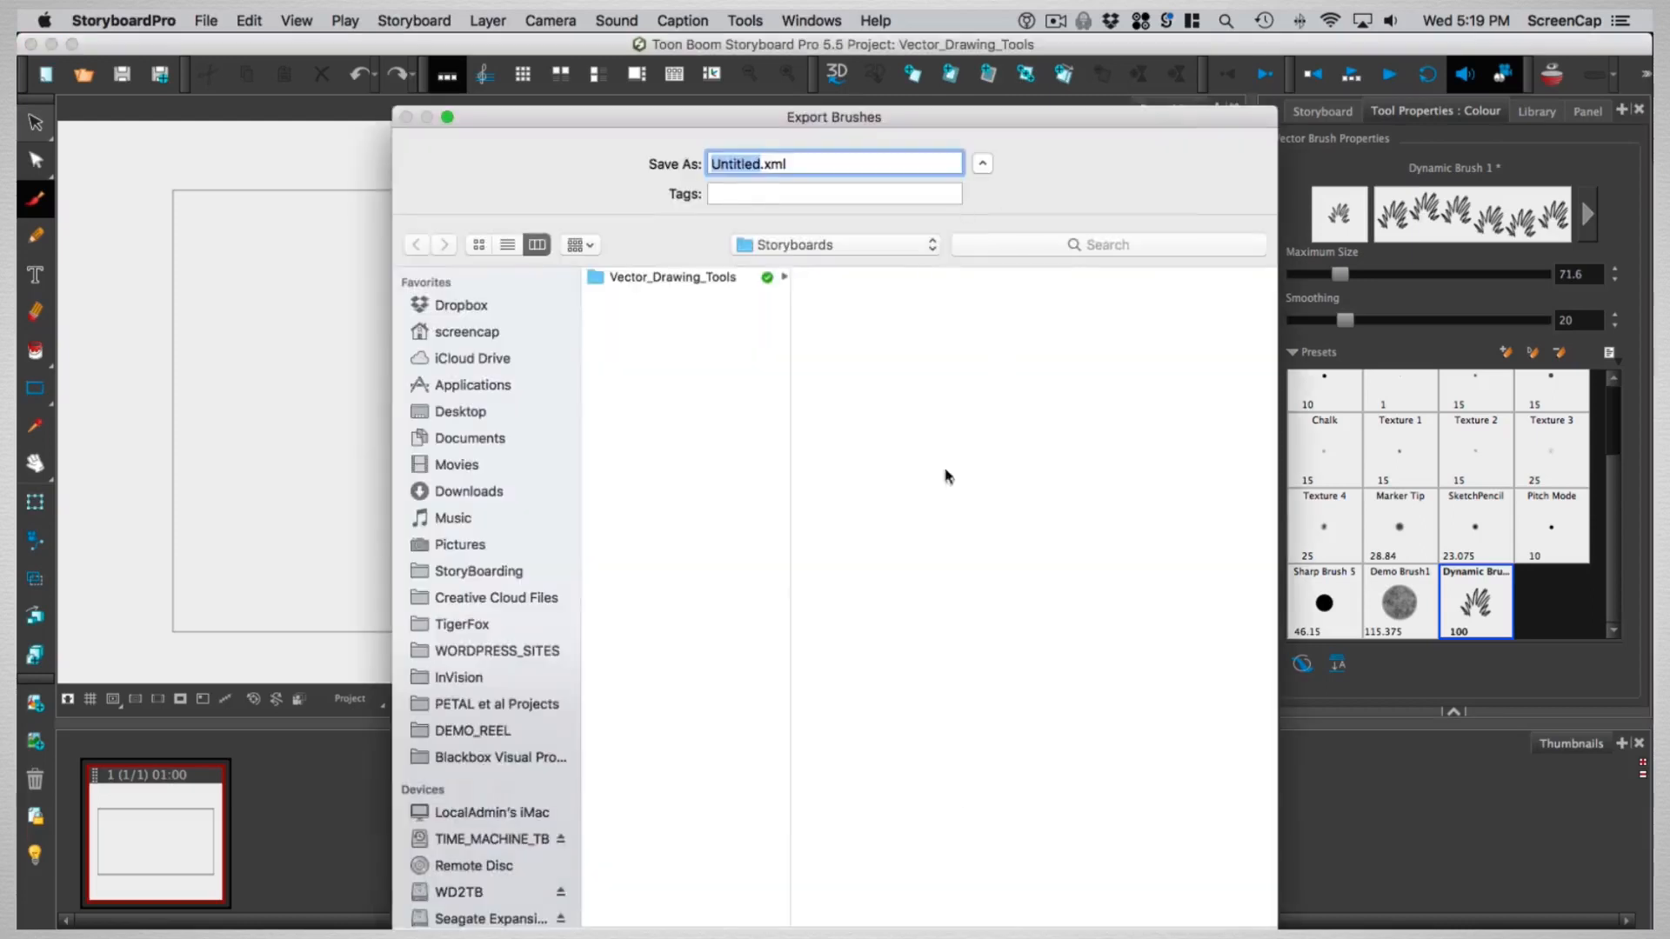
pyautogui.write('DemoVect')
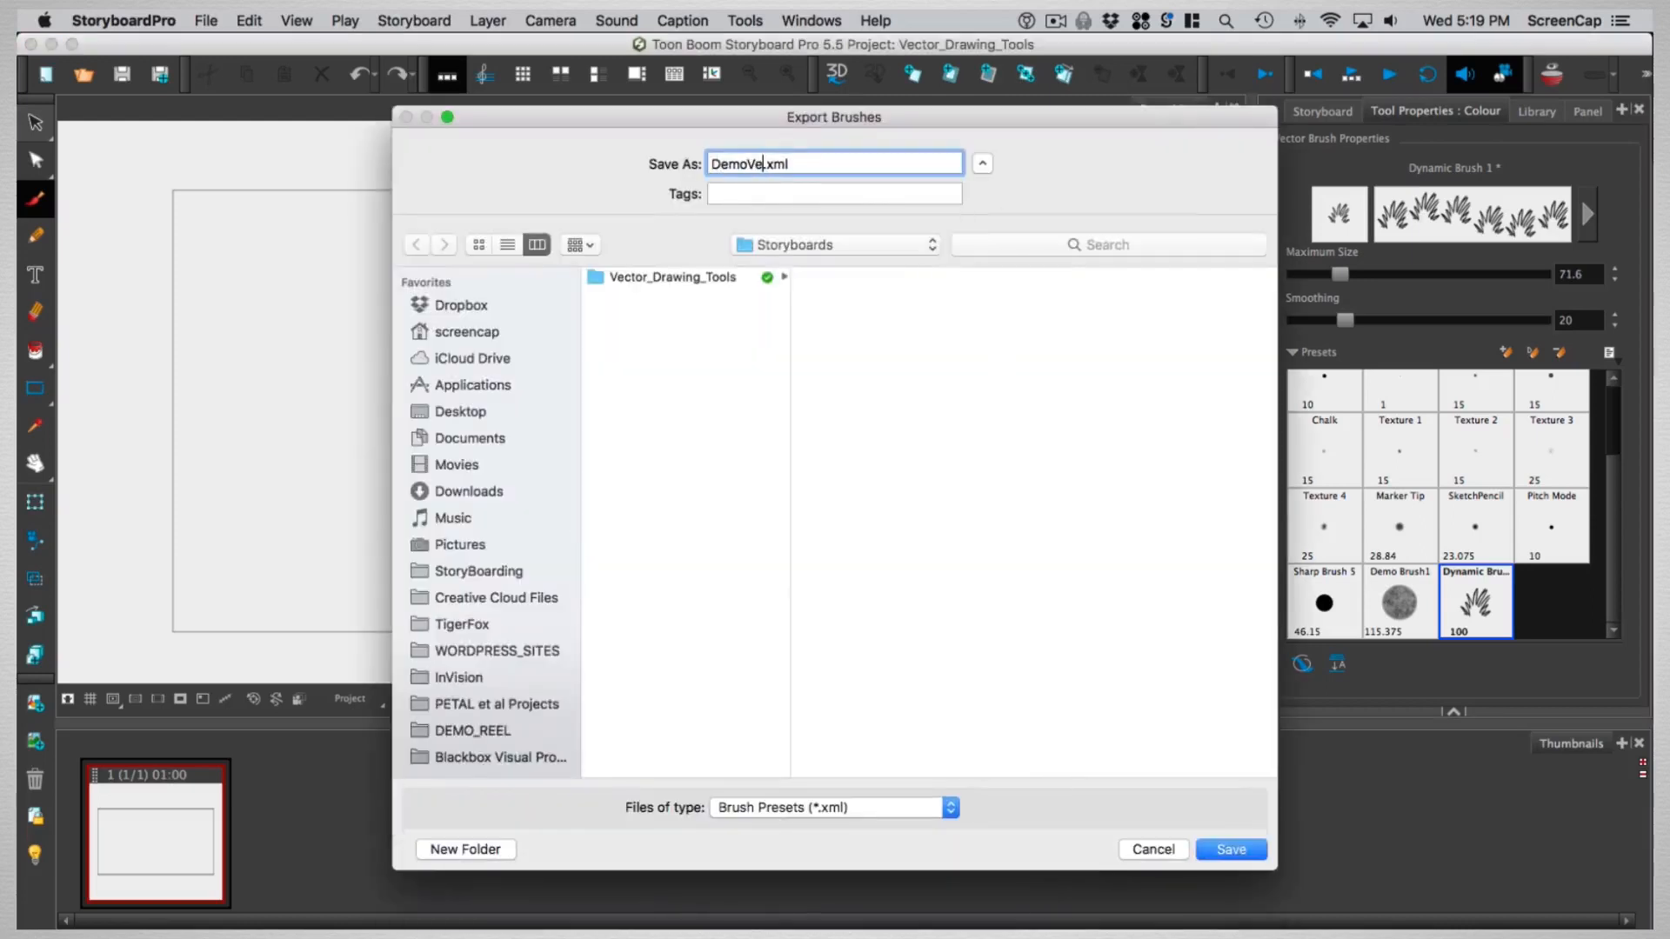
pyautogui.press('BackSpace')
pyautogui.write('torTools')
pyautogui.click(1234, 849)
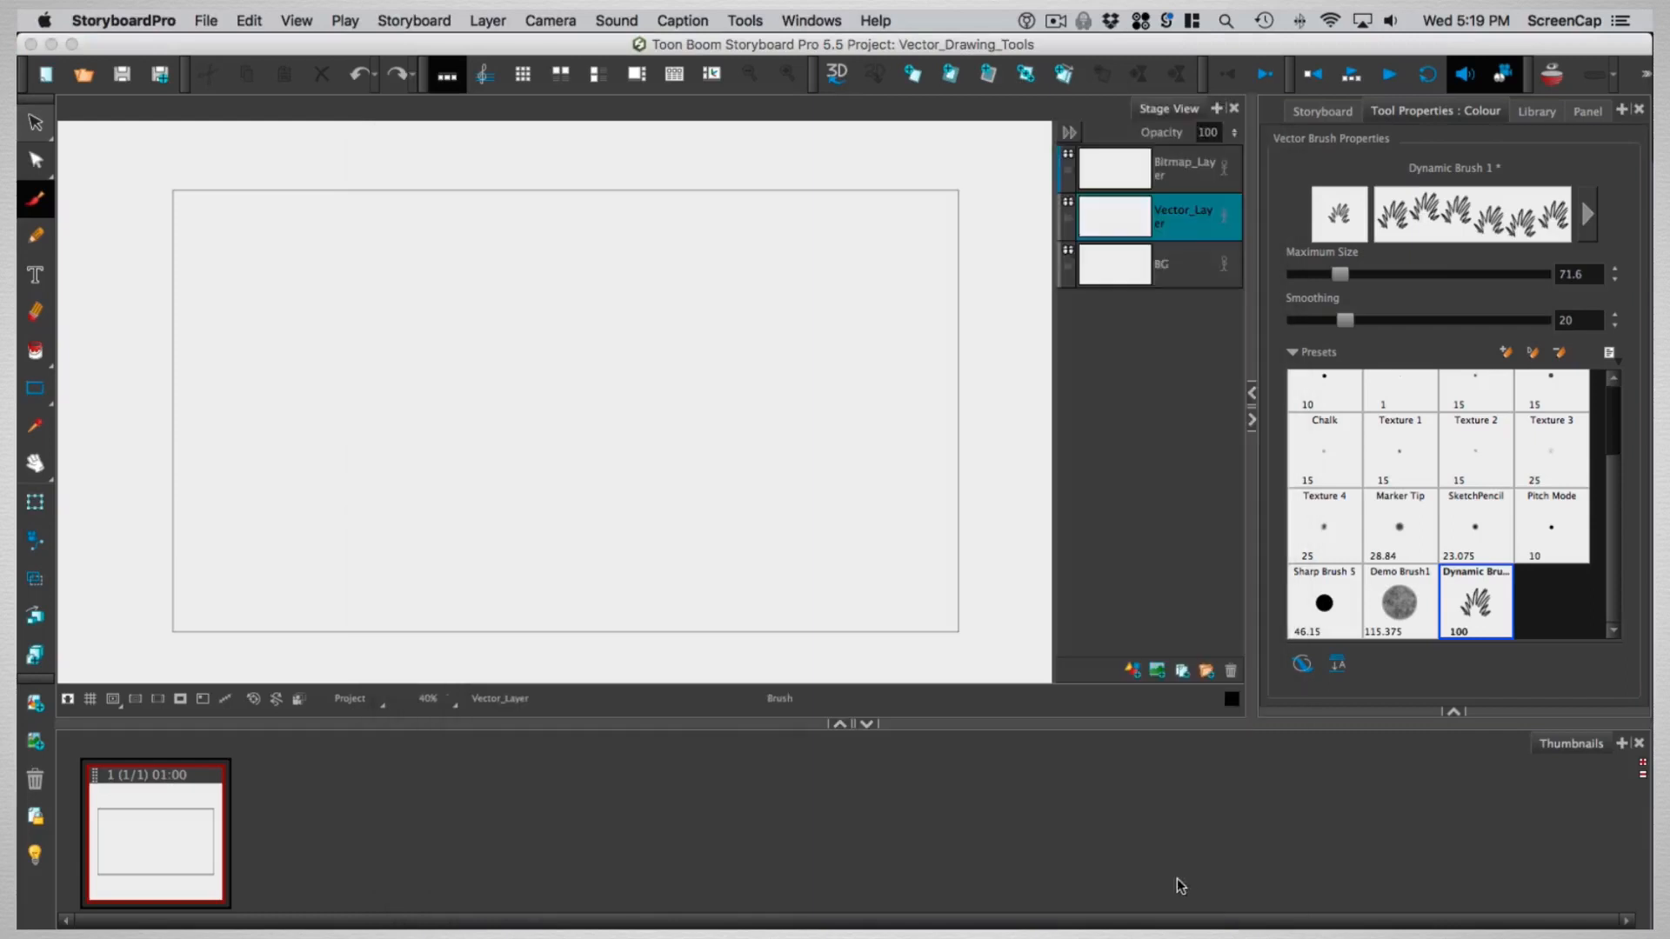
pyautogui.click(1610, 353)
pyautogui.click(1592, 483)
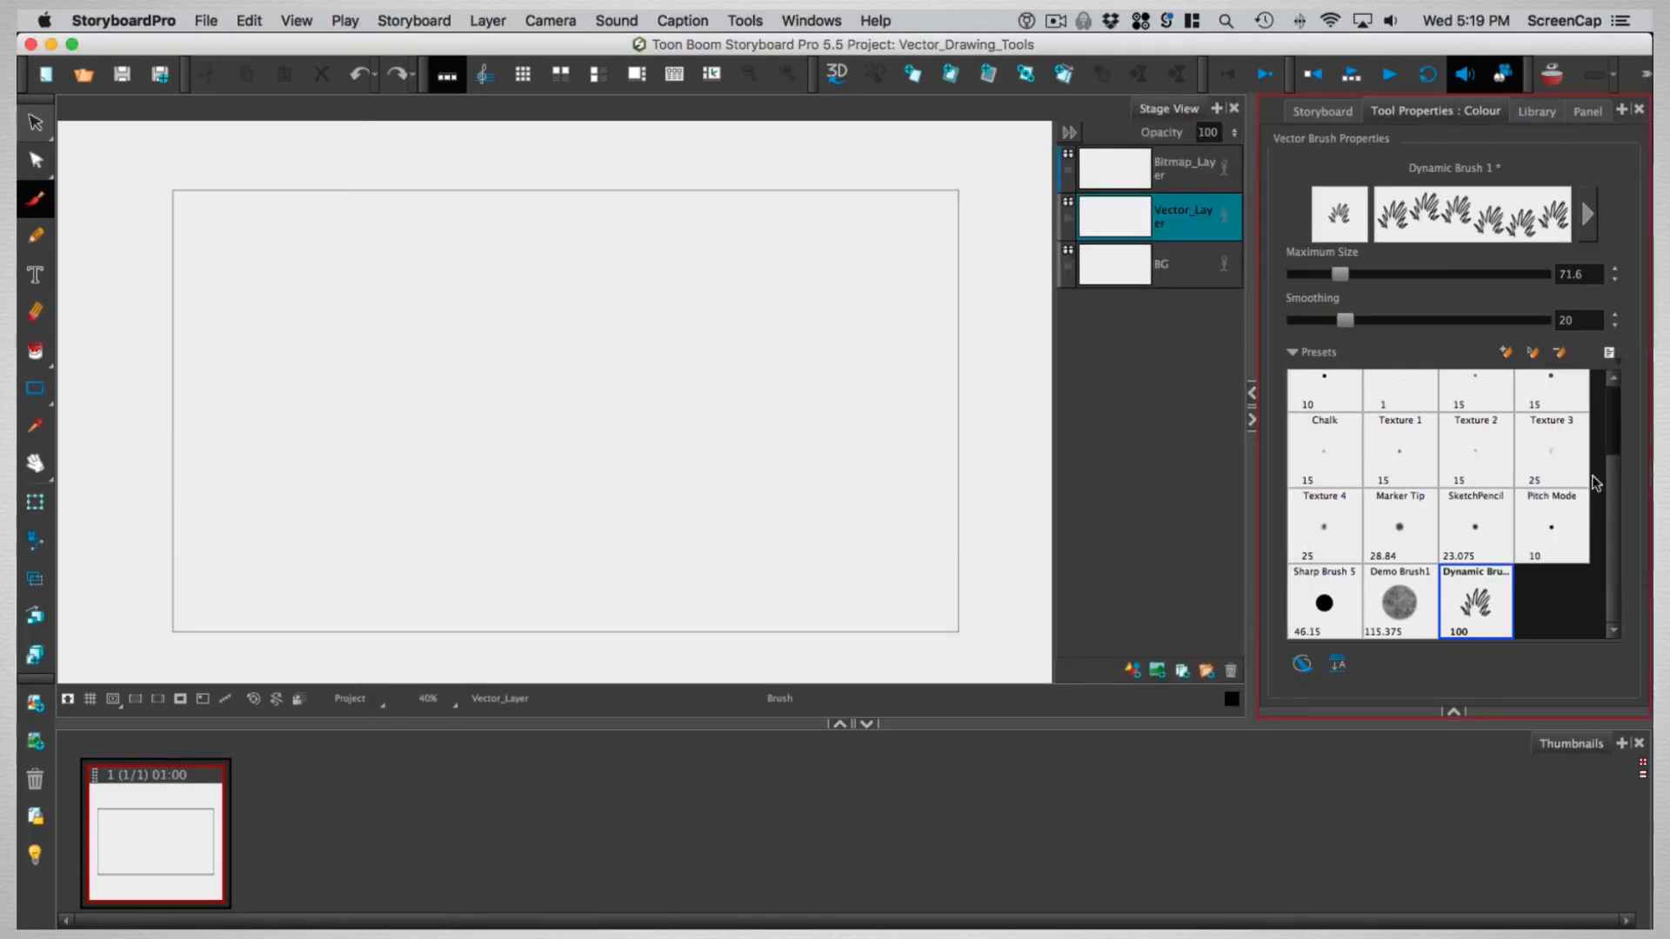
pyautogui.click(1086, 622)
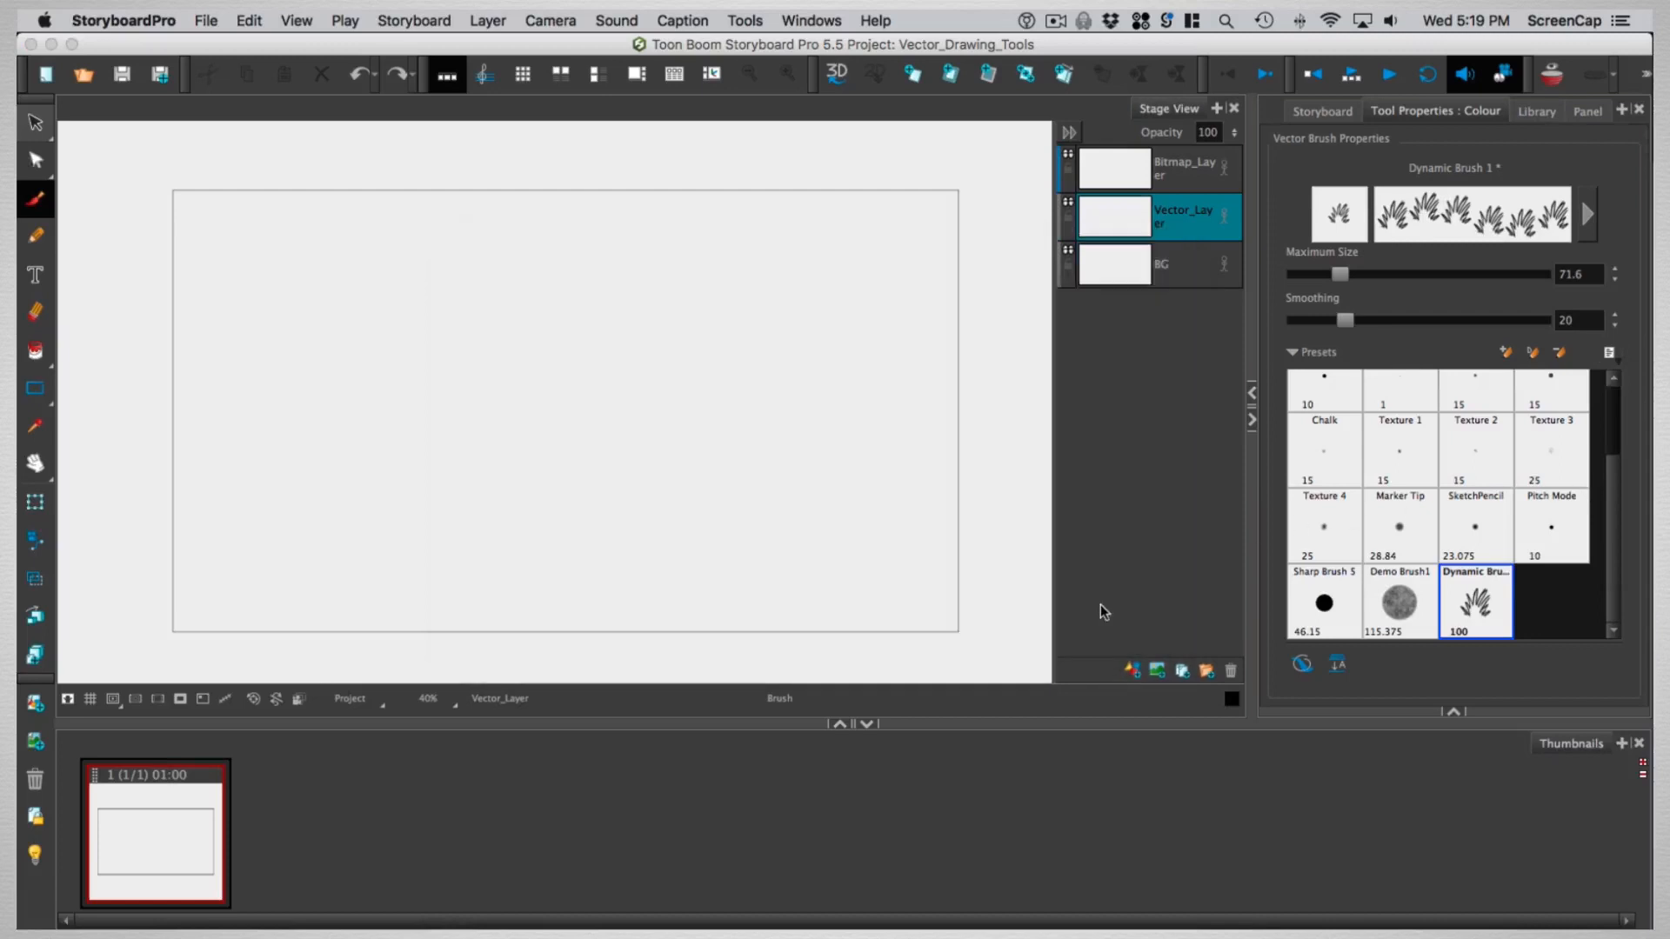
# - Scribble a zigzag across the frame with the Brush 1 preset, and review the Eraser tool's size and smoothness properties
pyautogui.moveTo(252, 401)
pyautogui.mouseDown()
pyautogui.moveTo(462, 238)
pyautogui.moveTo(801, 261)
pyautogui.moveTo(788, 567)
pyautogui.mouseUp()
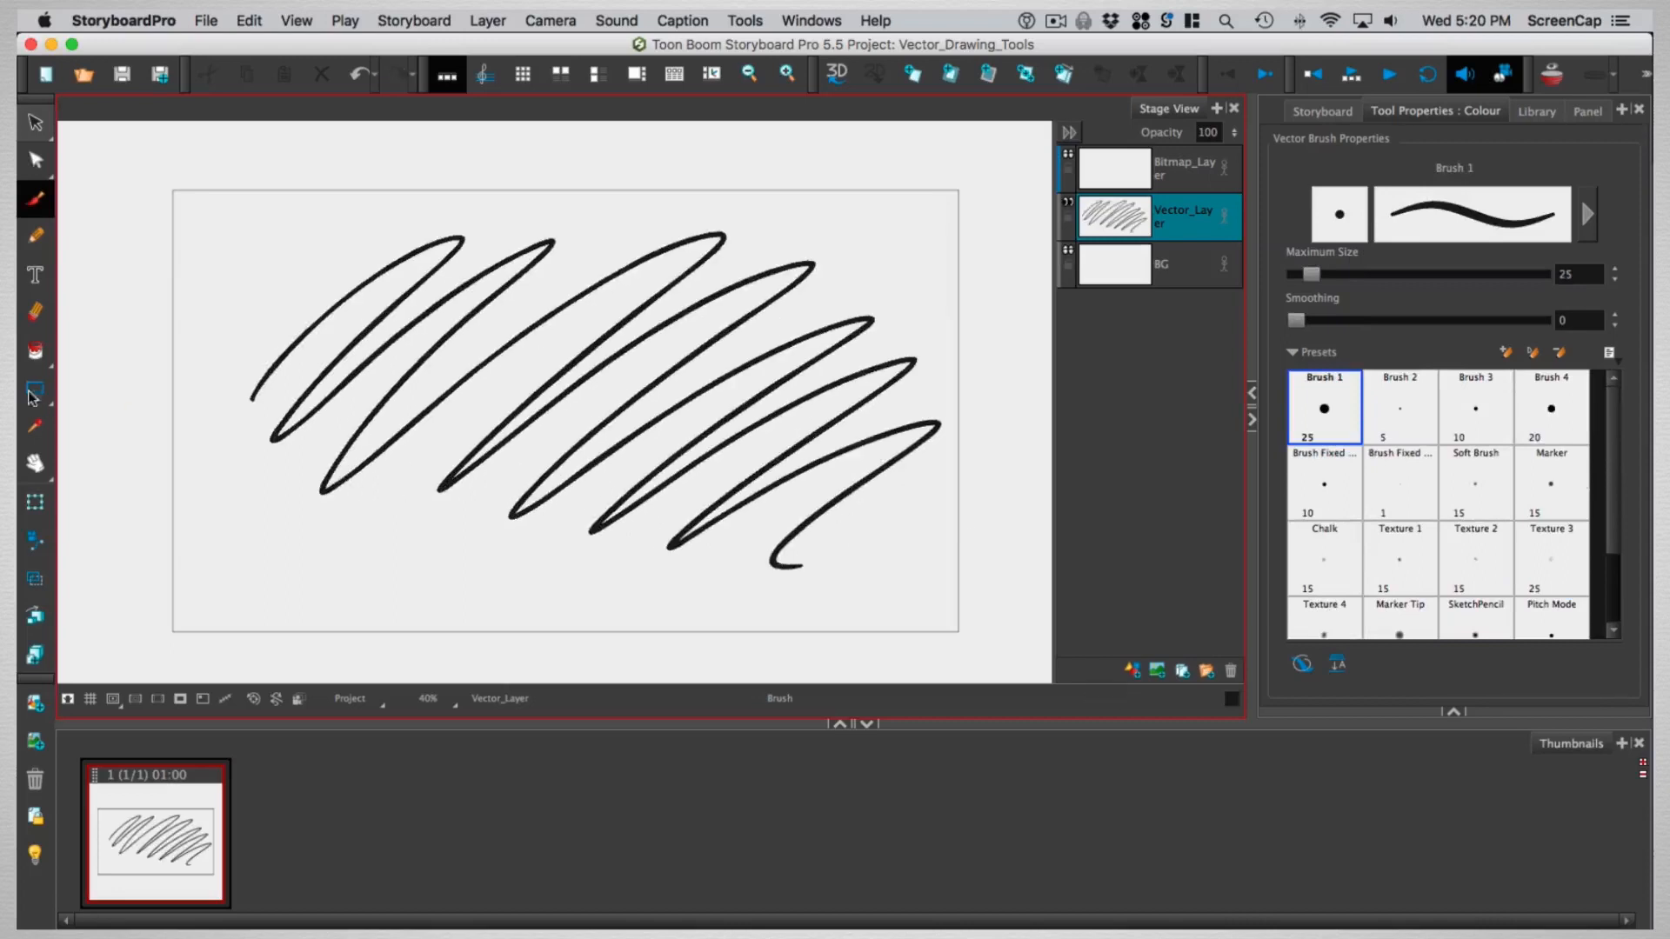
pyautogui.click(39, 320)
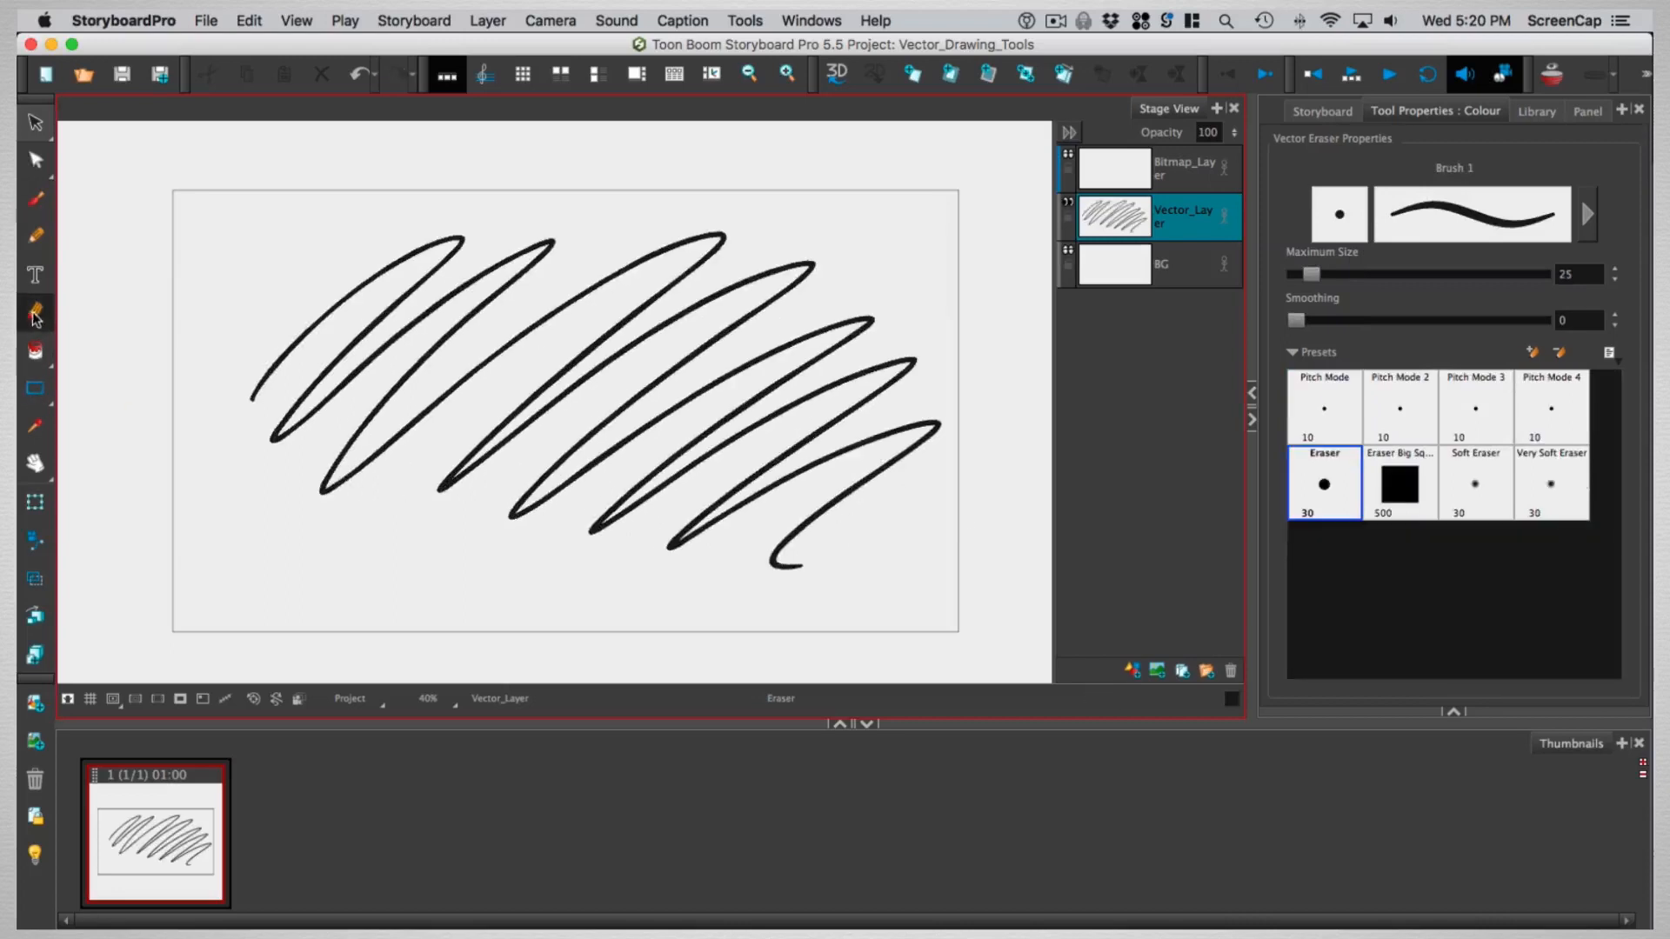
pyautogui.click(1587, 213)
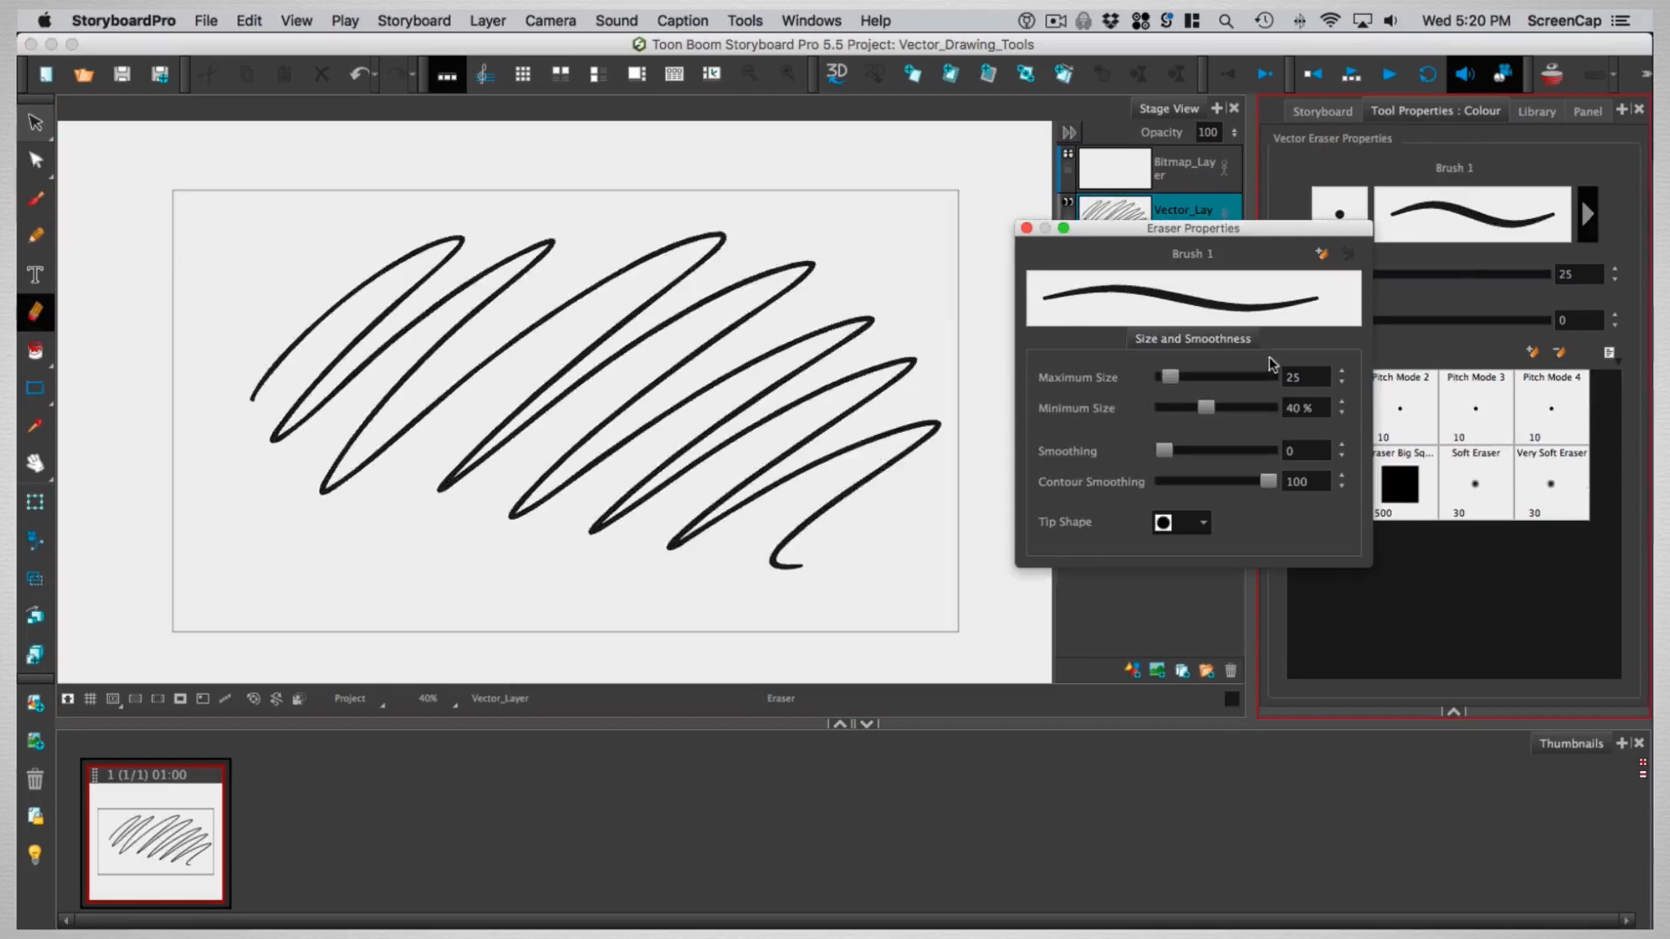
pyautogui.click(1027, 227)
# - Erase several passes through the scribble on the vector layer, increasing the eraser's maximum size before the last pass
pyautogui.moveTo(873, 516)
pyautogui.mouseDown()
pyautogui.moveTo(241, 307)
pyautogui.moveTo(522, 356)
pyautogui.moveTo(383, 309)
pyautogui.moveTo(819, 402)
pyautogui.mouseUp()
pyautogui.press('o')
pyautogui.moveTo(522, 439); pyautogui.dragTo(722, 244)
pyautogui.moveTo(1344, 274)
pyautogui.mouseDown()
pyautogui.moveTo(1368, 279)
pyautogui.moveTo(1355, 275)
pyautogui.mouseUp()
pyautogui.moveTo(513, 515)
pyautogui.mouseDown()
pyautogui.moveTo(861, 313)
pyautogui.moveTo(794, 526)
pyautogui.mouseUp()
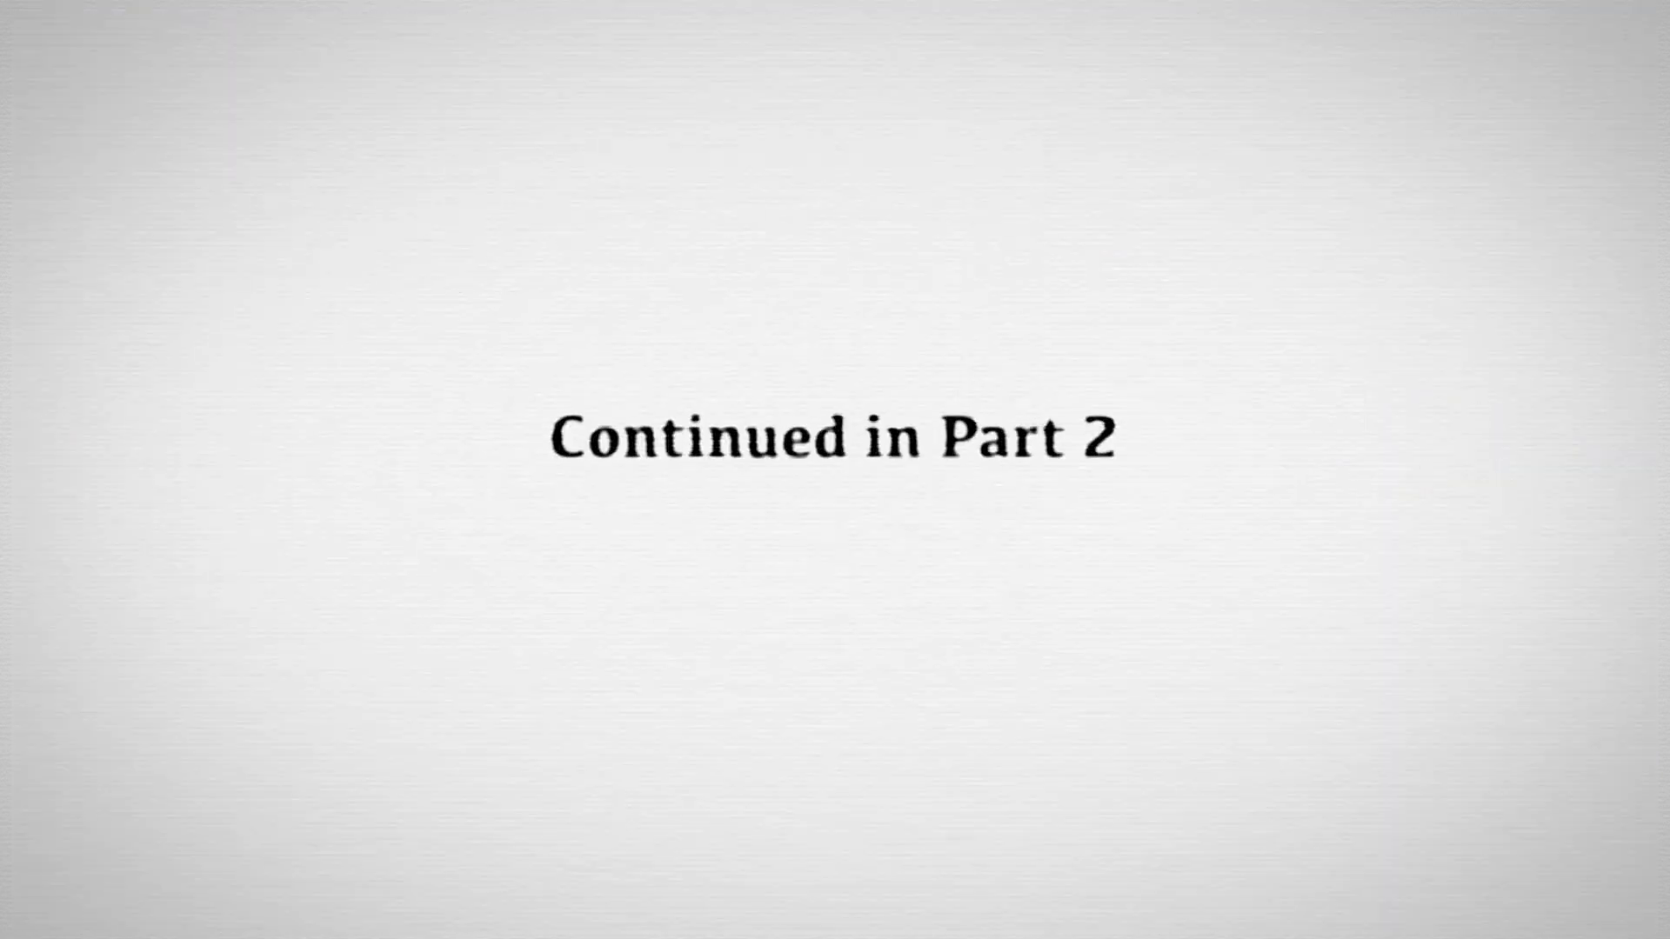